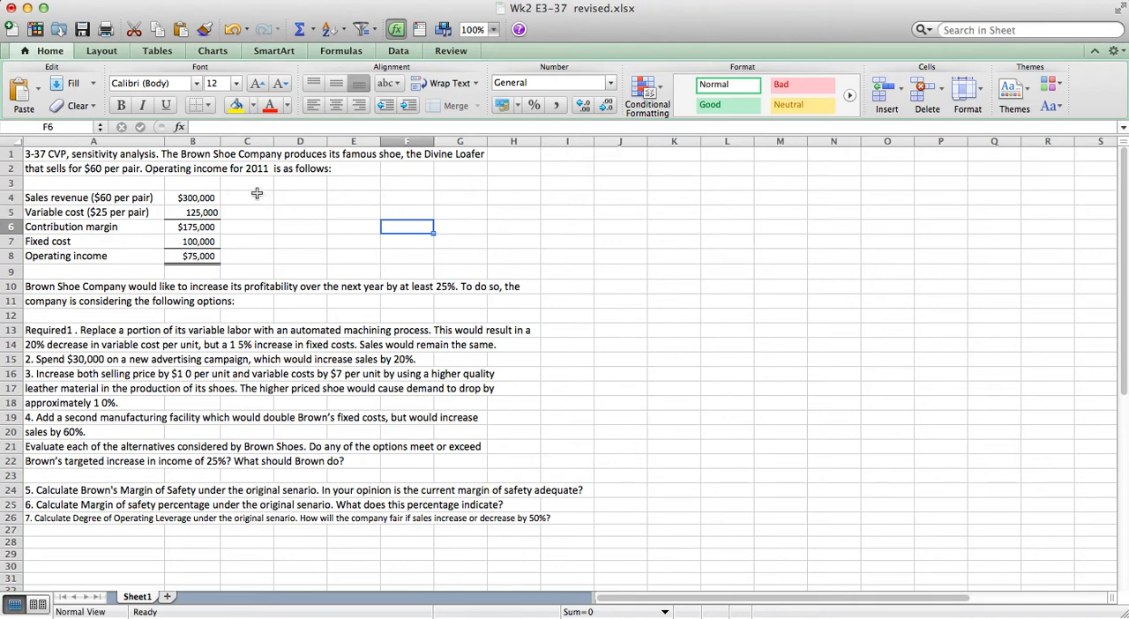
Enter the column heading 2011 in cell B3, above the sales revenue figure.
left_click(257, 194)
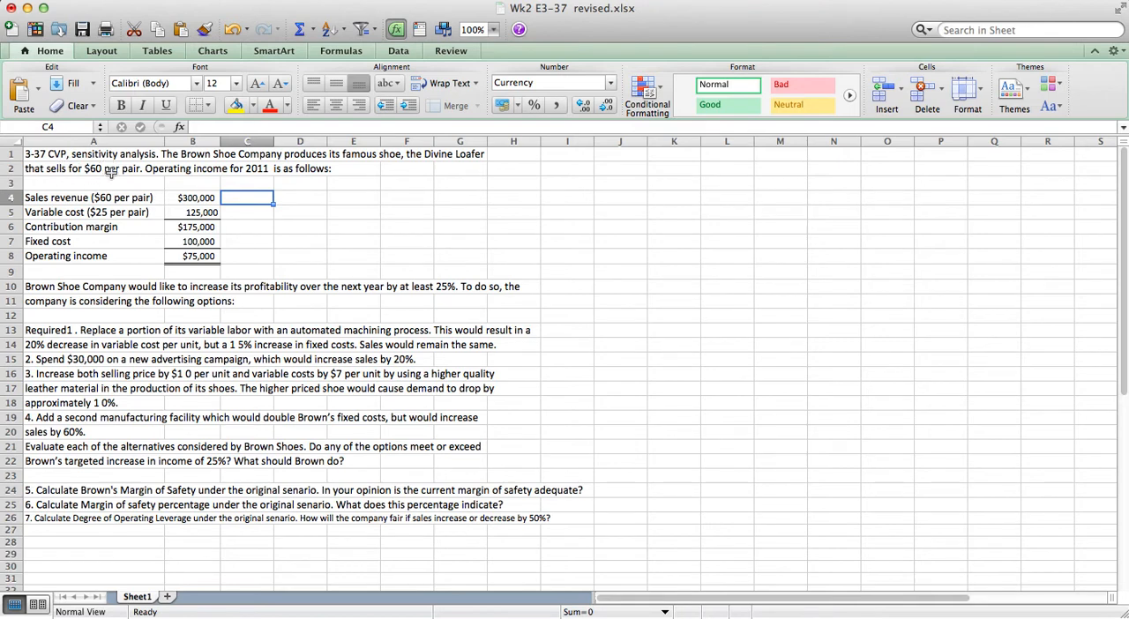
left_click(186, 186)
type("2011")
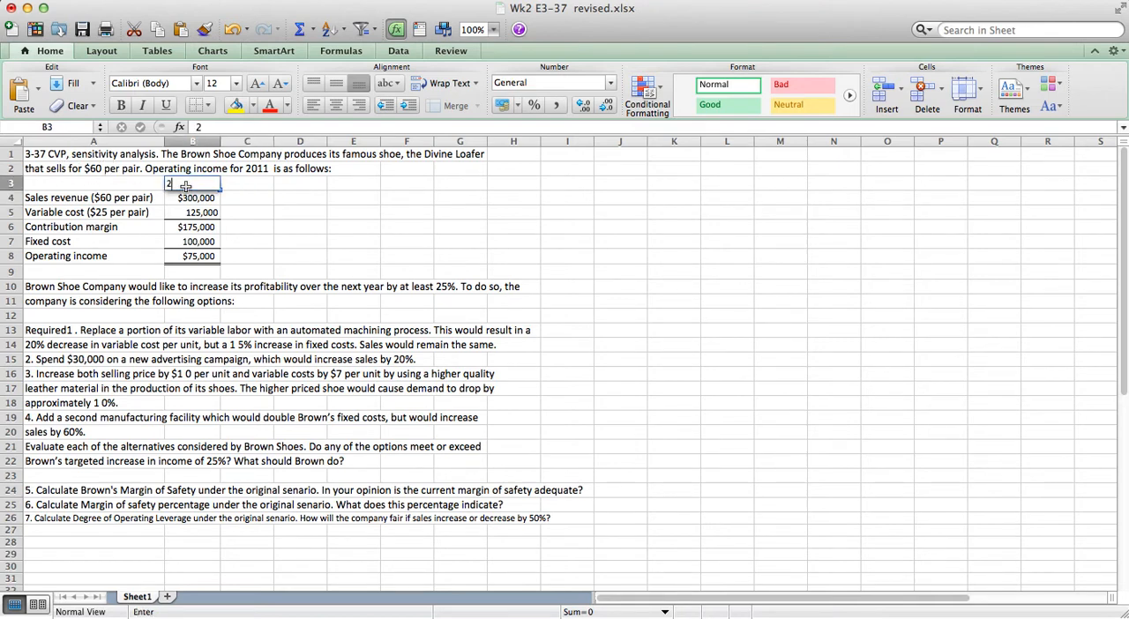
key("Return")
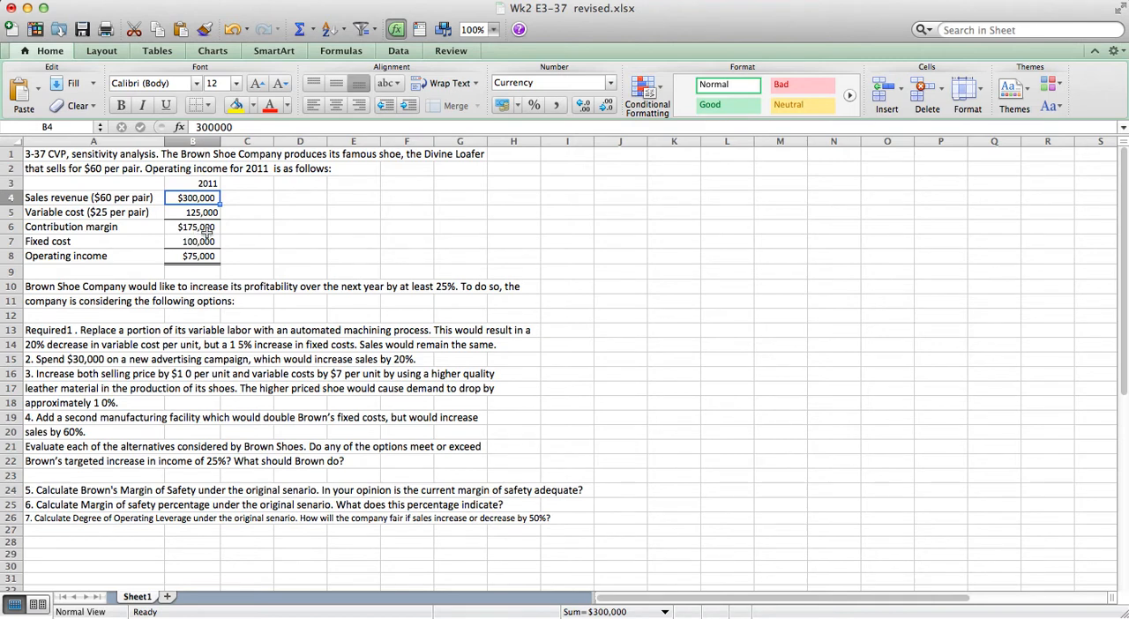
left_click(203, 240)
left_click(204, 256)
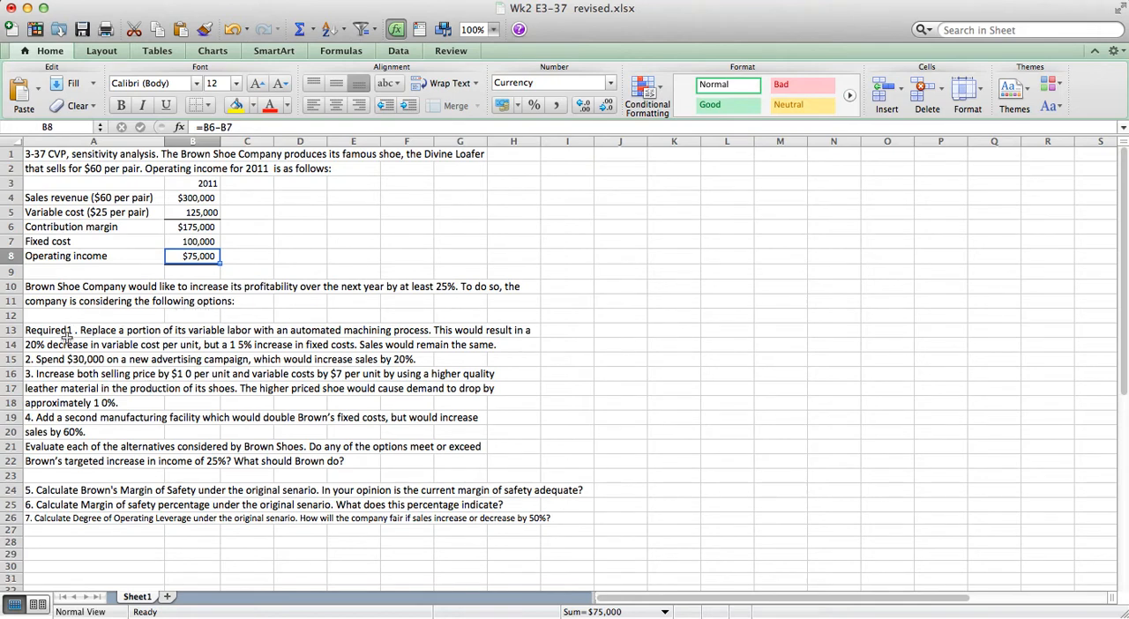
left_click_drag(44, 330, 58, 461)
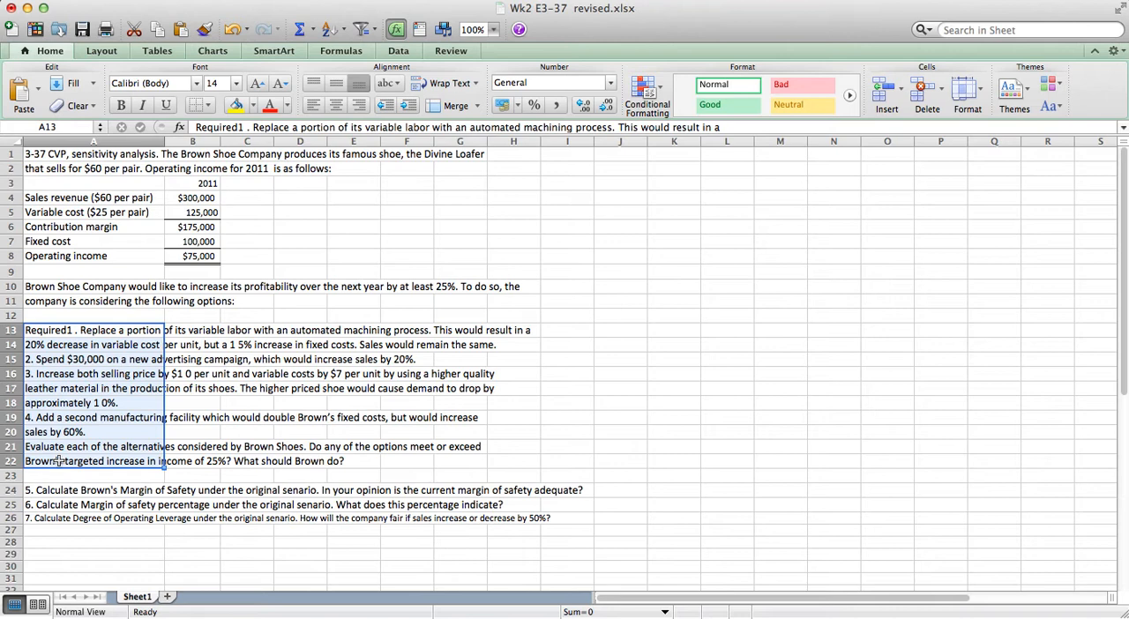
Add the column heading "unit sold" in cell C3, beside the 2011 heading.
left_click(238, 199)
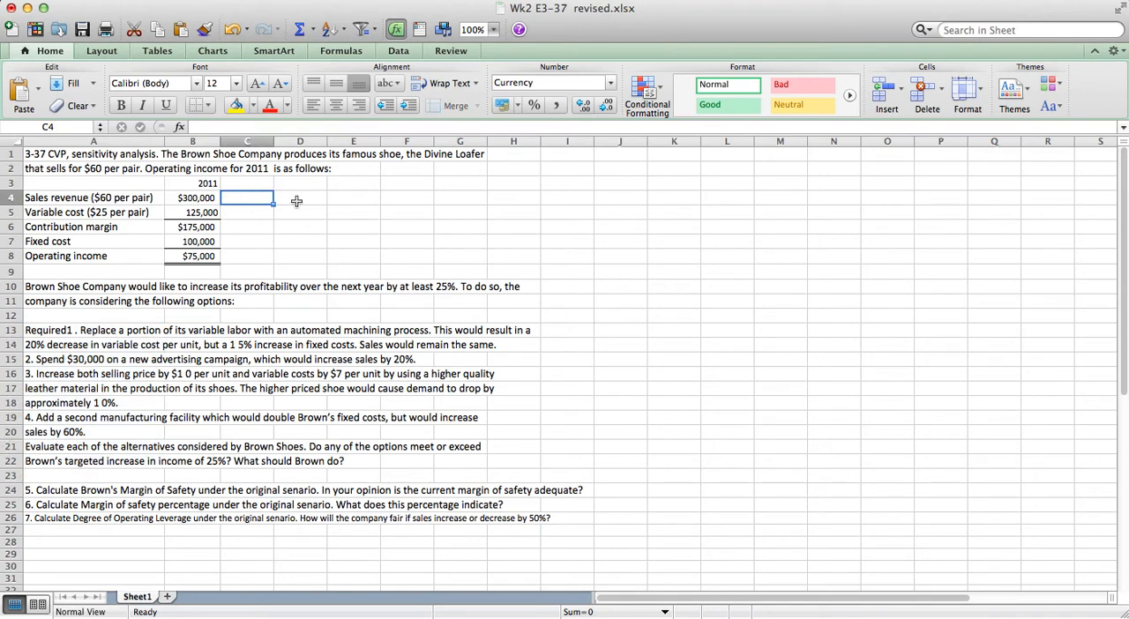
left_click(264, 183)
type("unit sold")
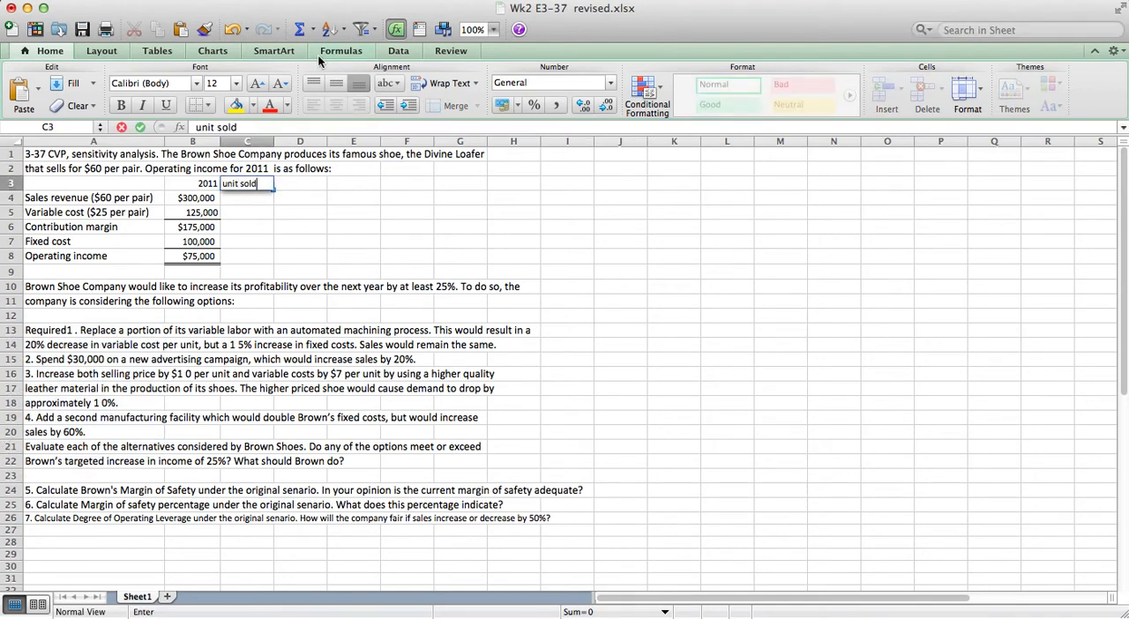
key("Return")
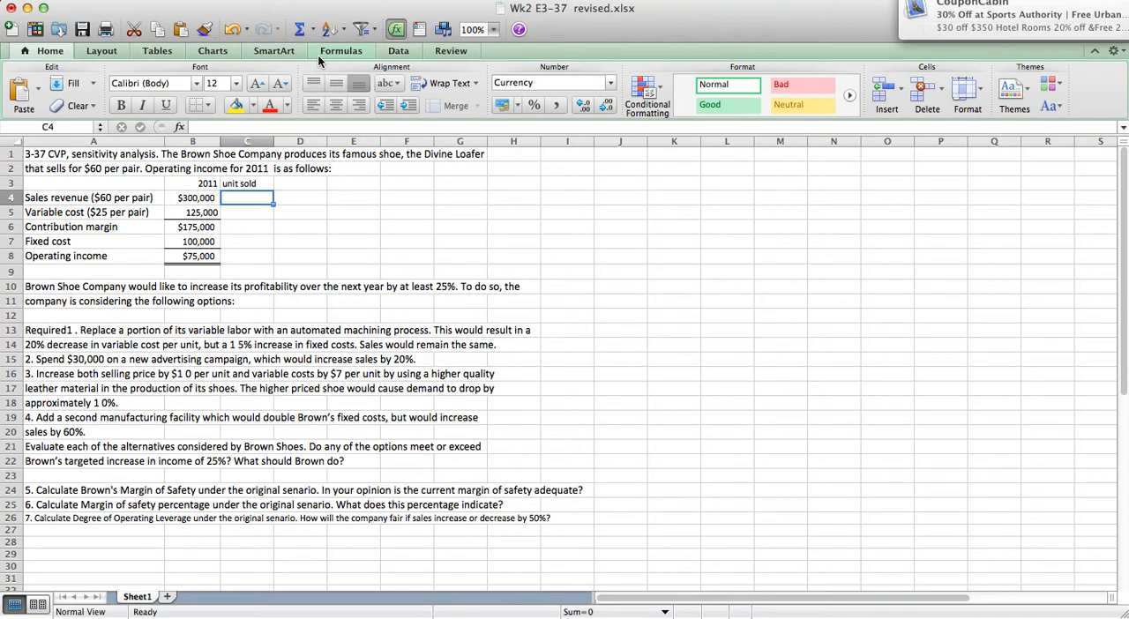
Calculate the units sold in C4 by dividing the 2011 sales revenue by the $60 price, as =B4/60.
type("=")
key("Left")
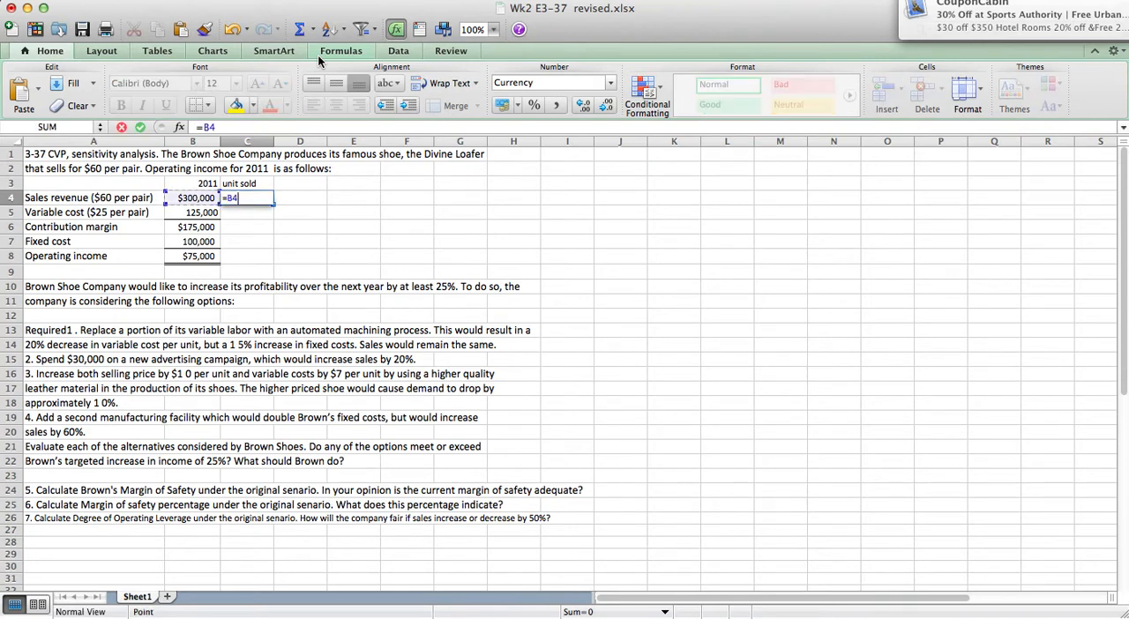
type("/60")
key("Return")
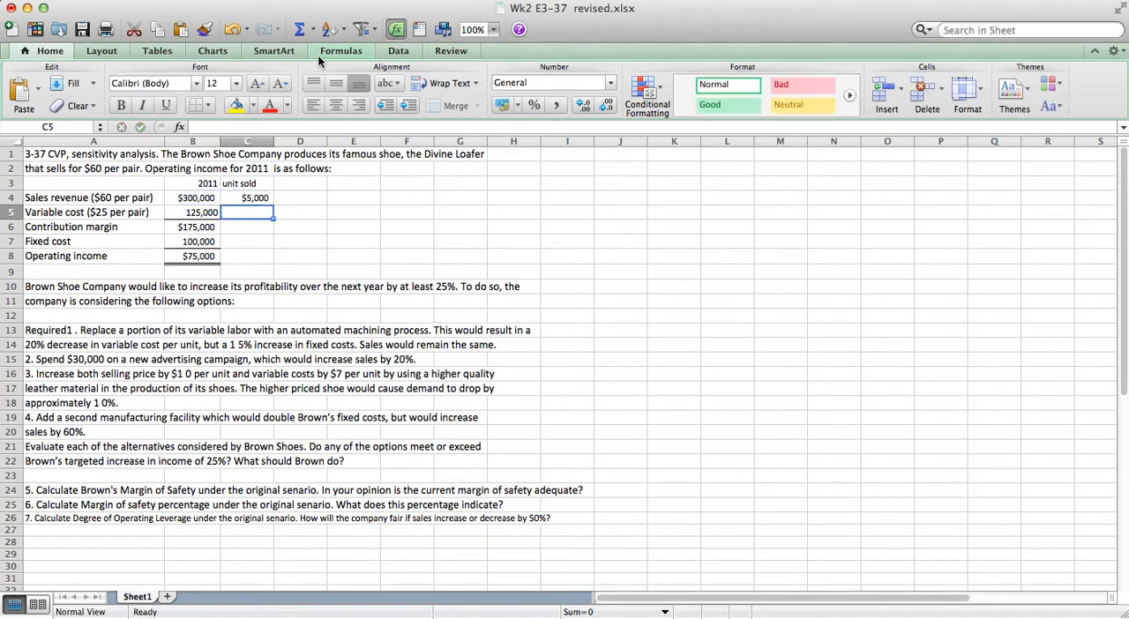
Format the units sold in C4 as a Number with no decimal places.
left_click(249, 199)
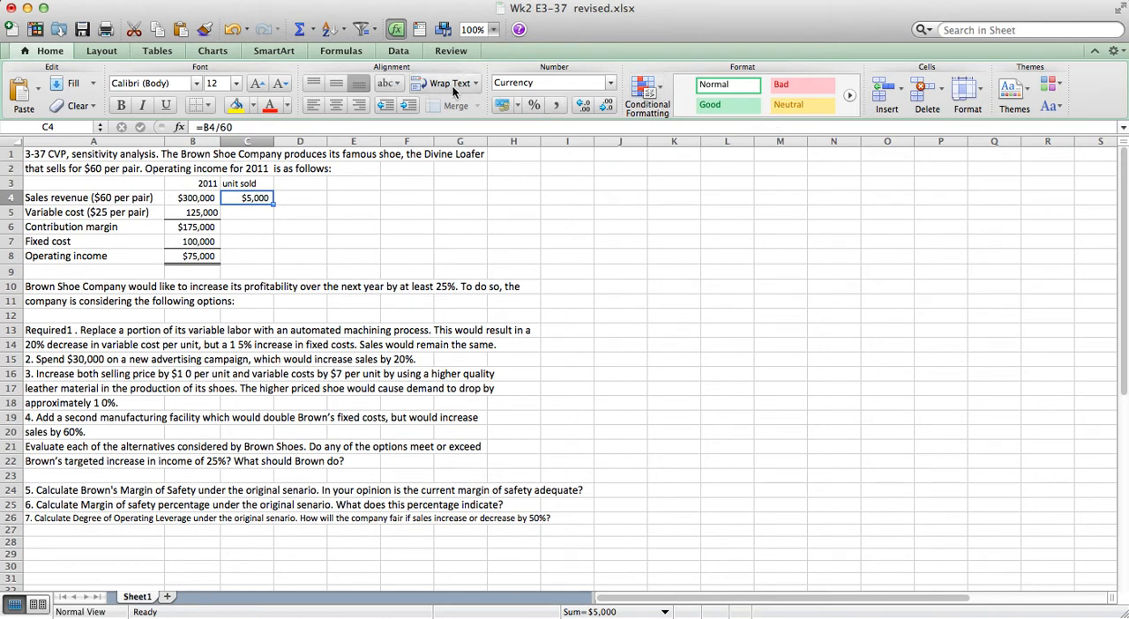
left_click(610, 83)
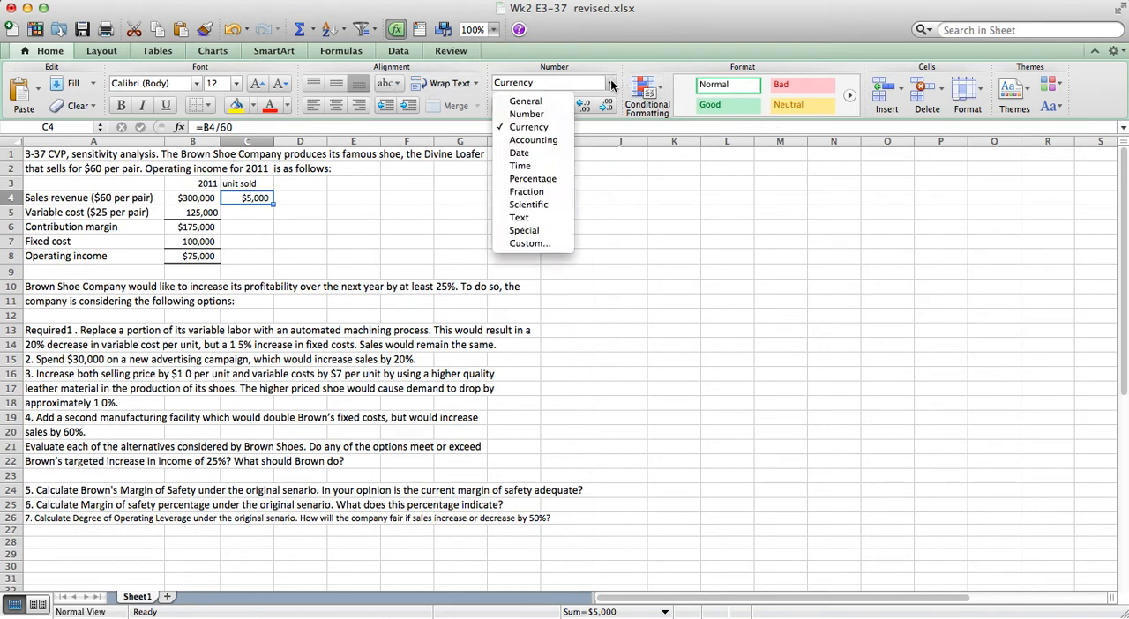
left_click(519, 115)
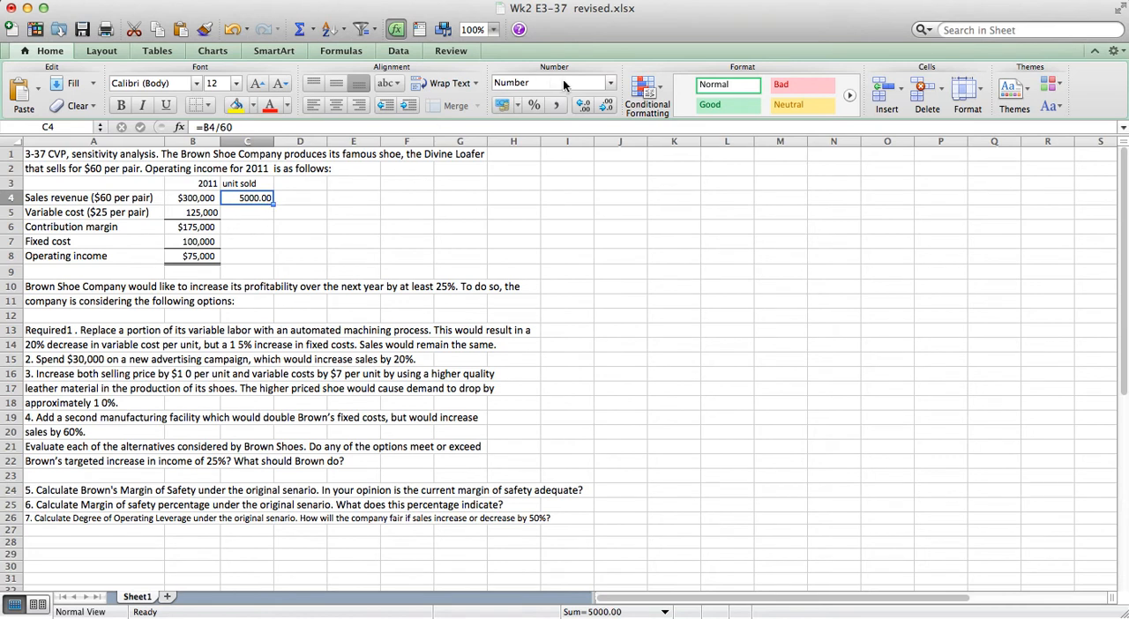
left_click(607, 104)
left_click(607, 104)
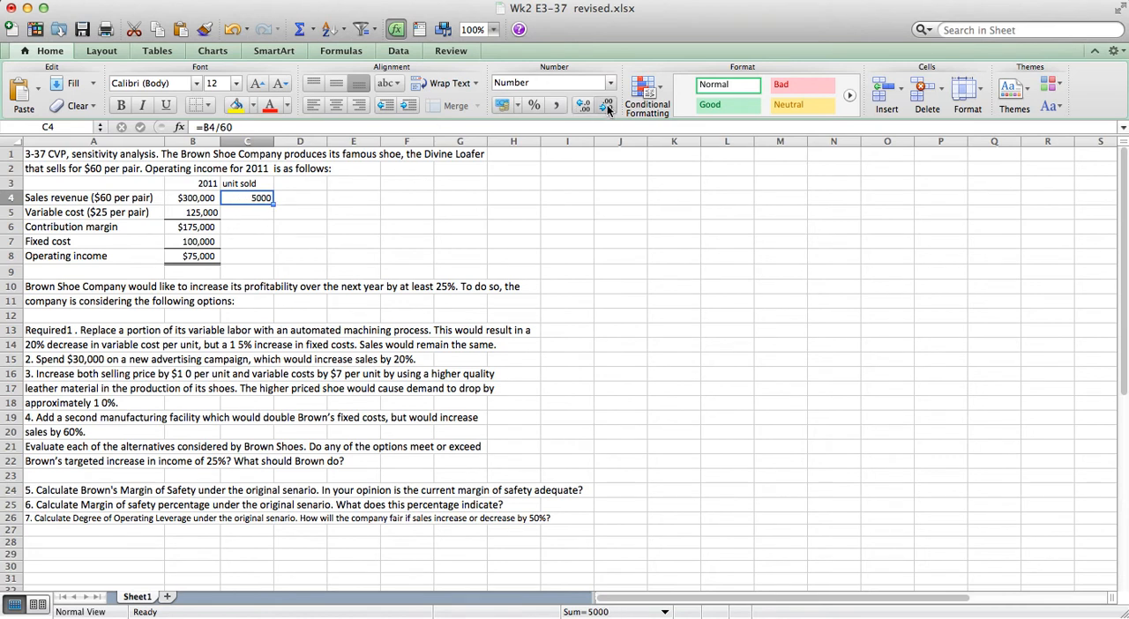
Enter the heading 1 in cell D3 for the first option's column.
left_click(312, 199)
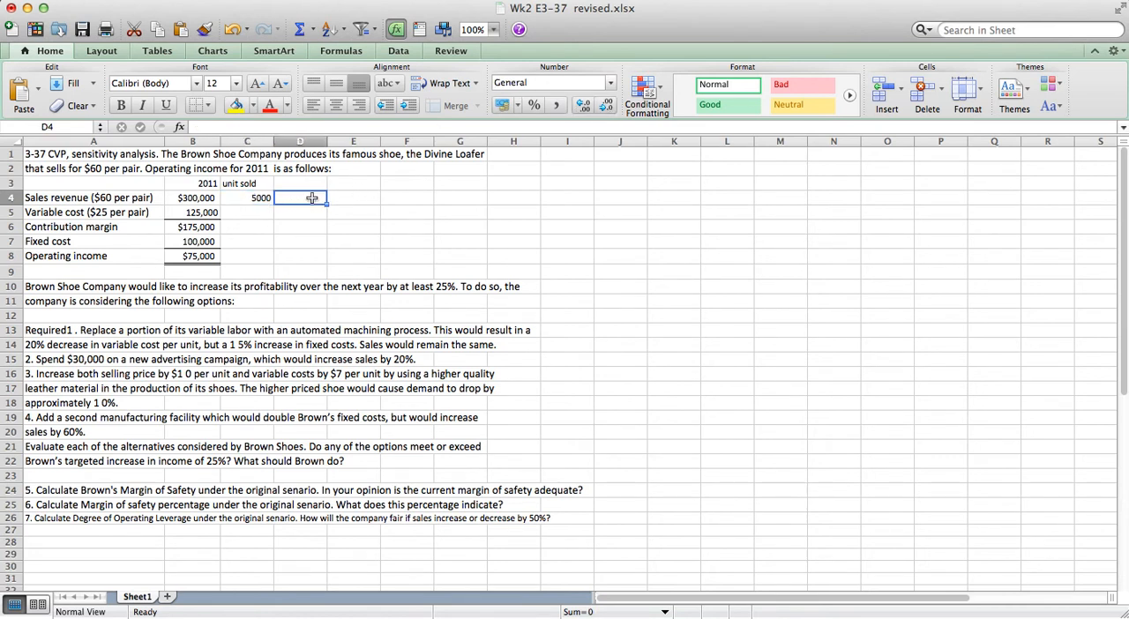
key("Up")
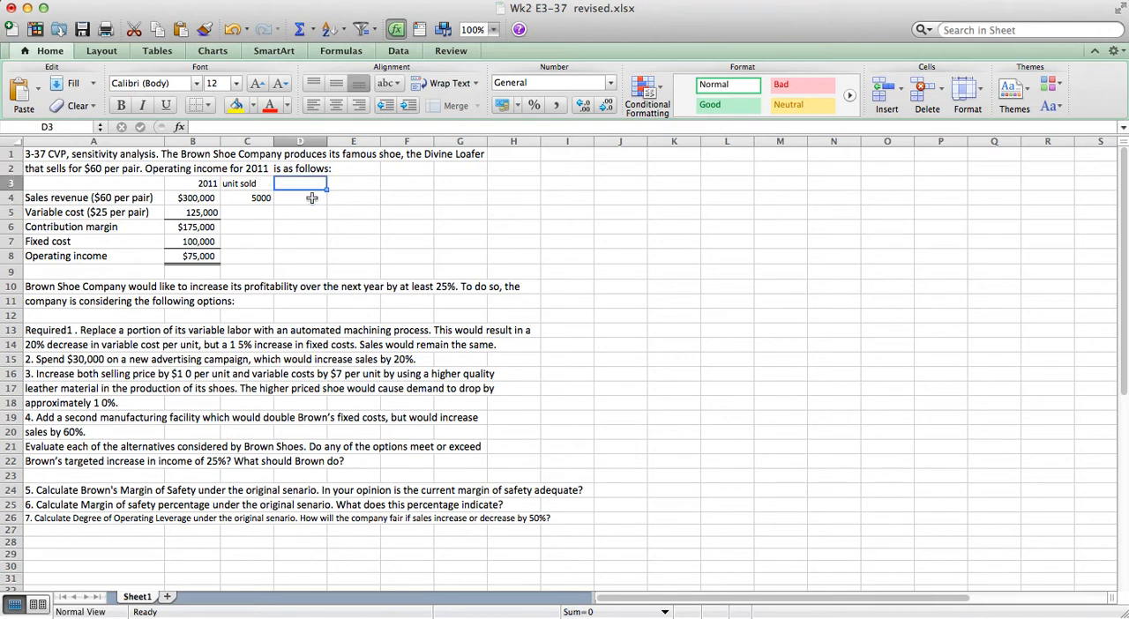
type("1")
key("Return")
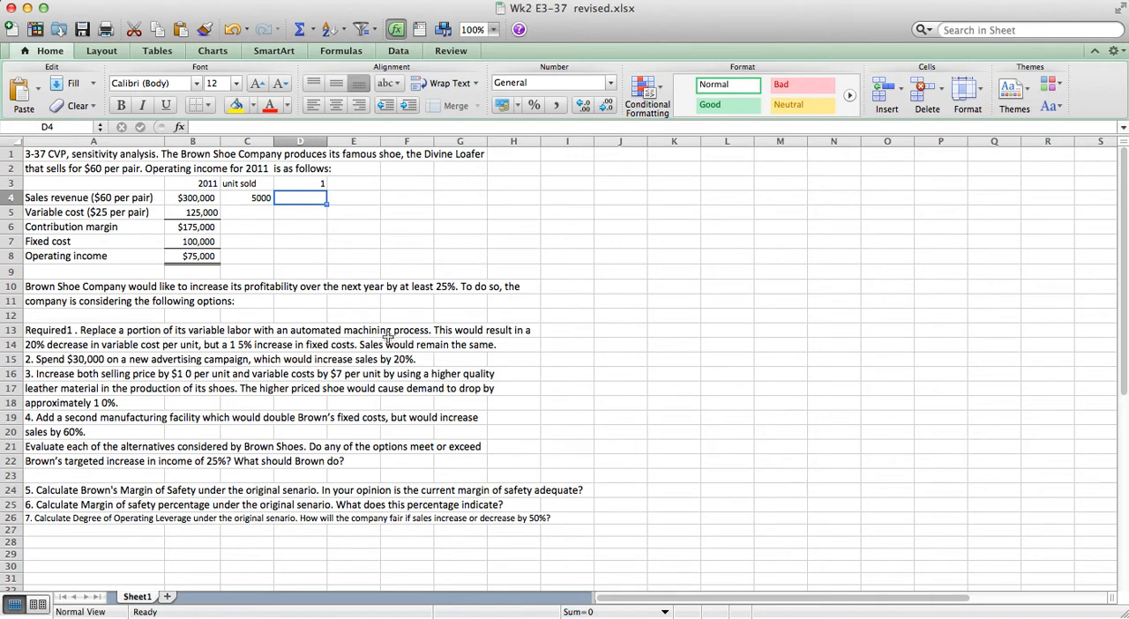
Set option 1's sales revenue in D4 equal to the 2011 sales revenue with =B4.
left_click_drag(353, 345, 462, 347)
left_click(294, 199)
type("=")
key("Left")
key("Left")
key("Left")
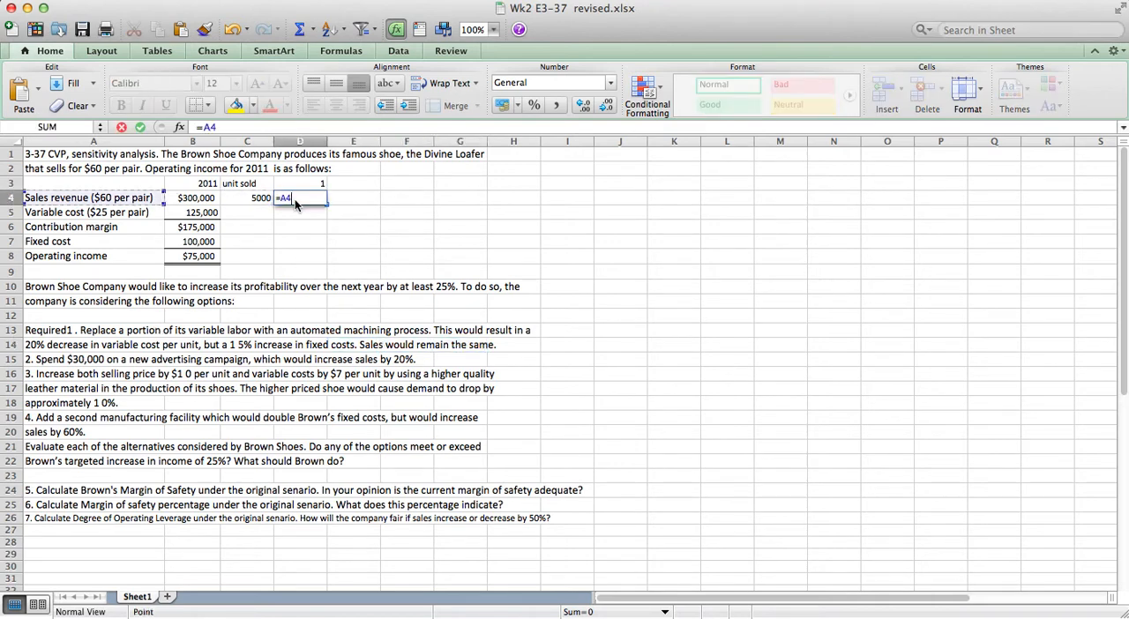
key("Right")
key("Return")
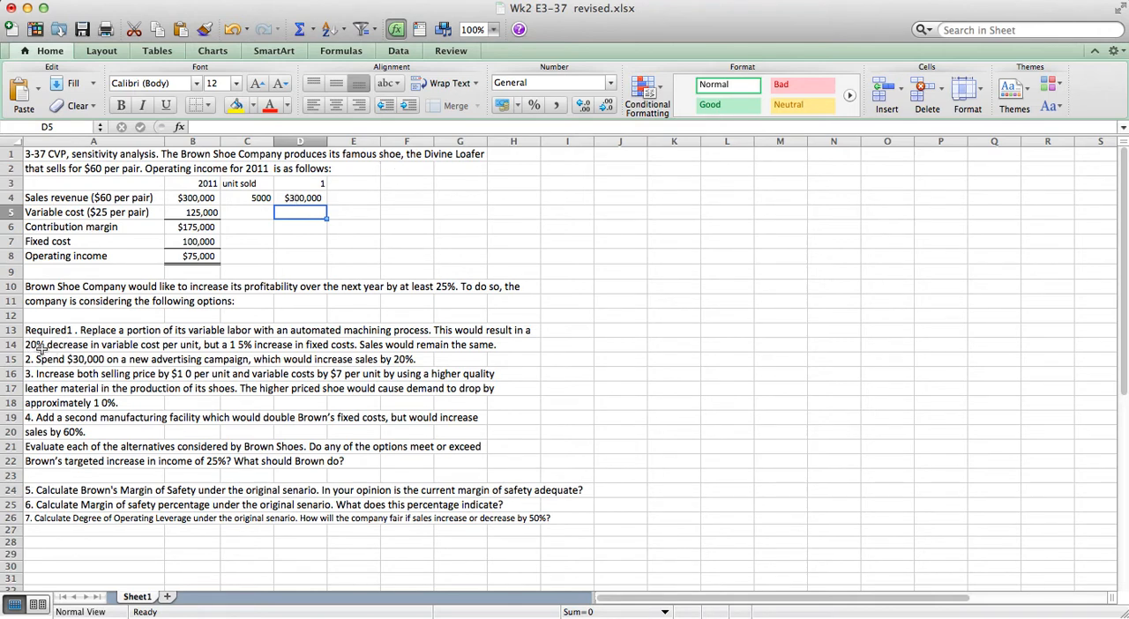
Calculate option 1's variable cost in D5 with the 20% decrease, as =B5*0.8.
type("=")
key("Left")
key("Left")
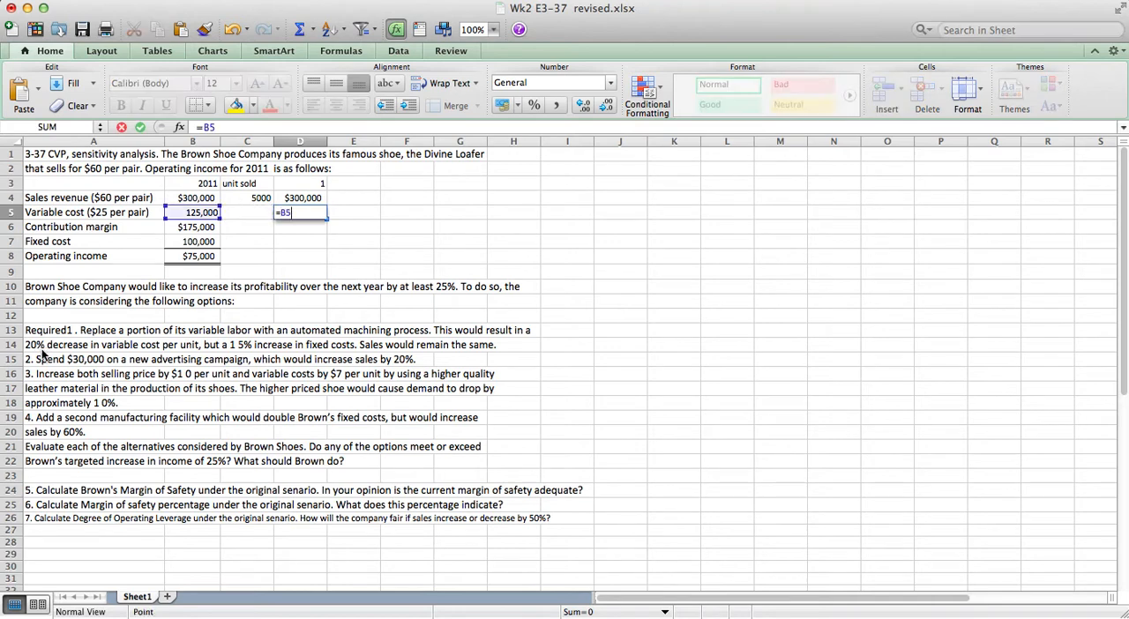
type("*.8")
key("Return")
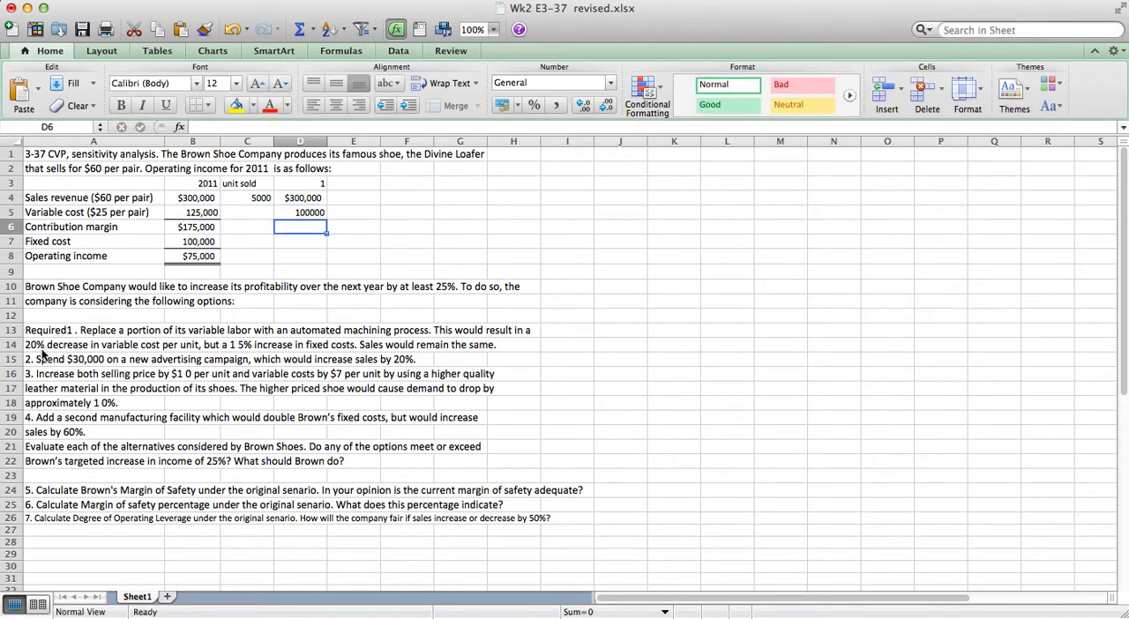
Format cells D5:D8 in comma style with no decimal places.
key("Up")
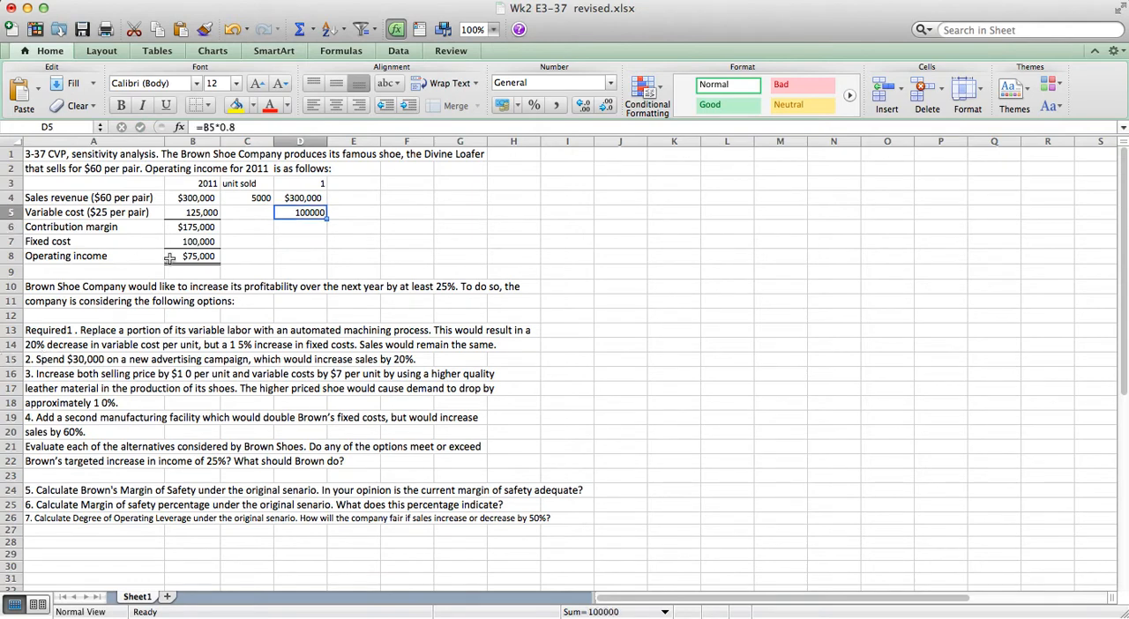
left_click_drag(305, 215, 294, 256)
left_click(556, 104)
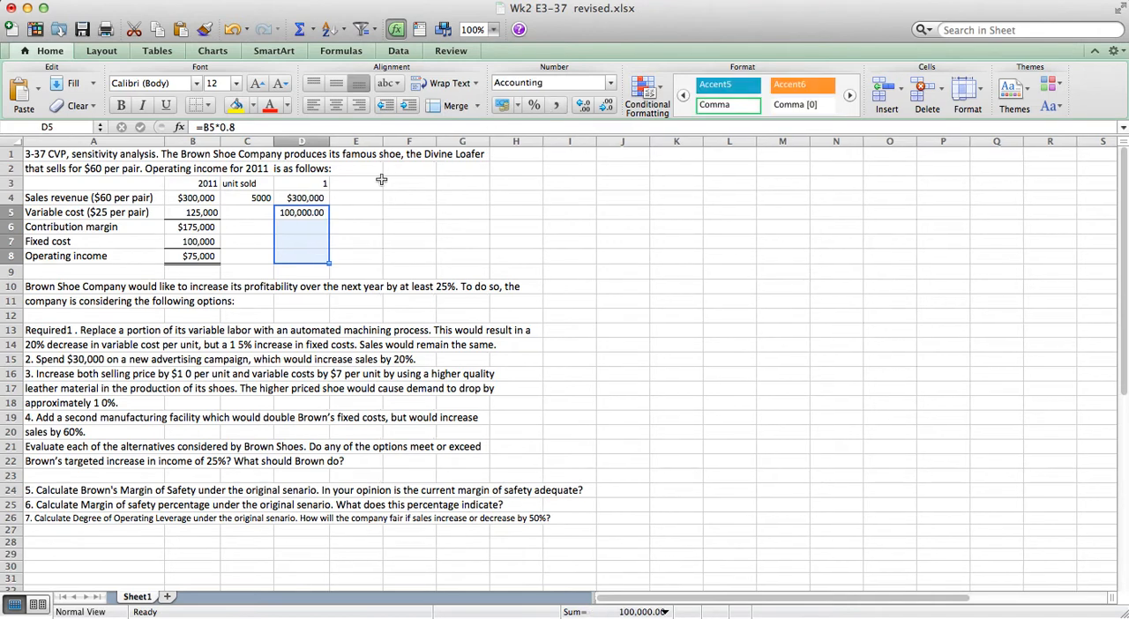
left_click(608, 108)
left_click(608, 108)
Calculate option 1's contribution margin in D6 as sales revenue minus variable cost, =D4-D5.
left_click(308, 230)
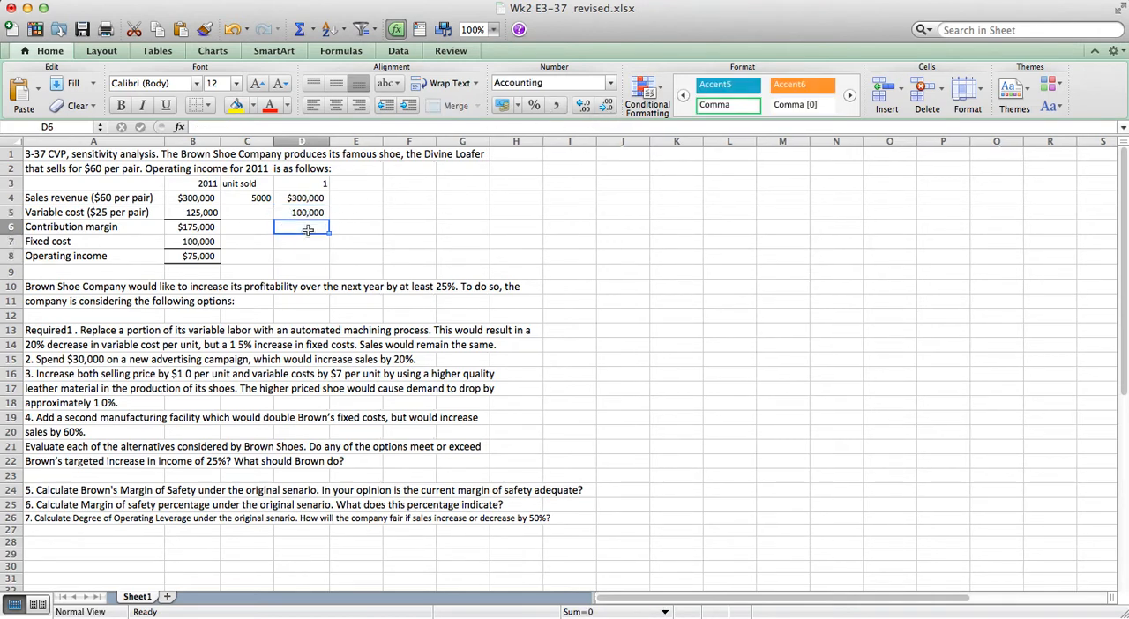
type("=")
key("Up")
key("Up")
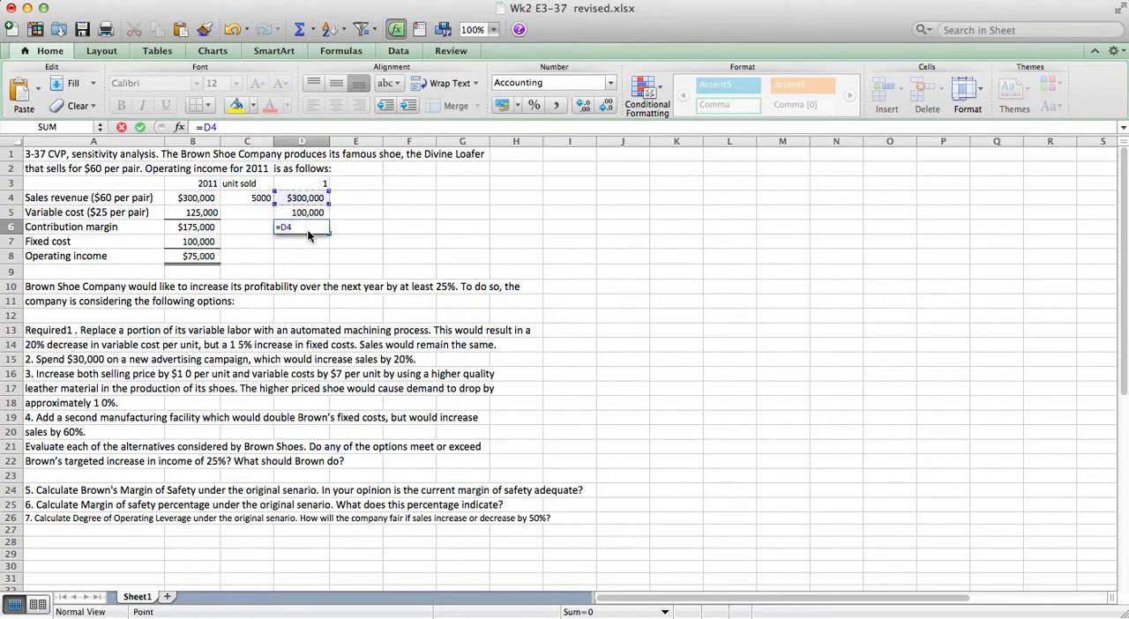
type("-")
key("Up")
key("Return")
Add a bottom border to option 1's variable cost cell, D5.
key("Up")
key("Up")
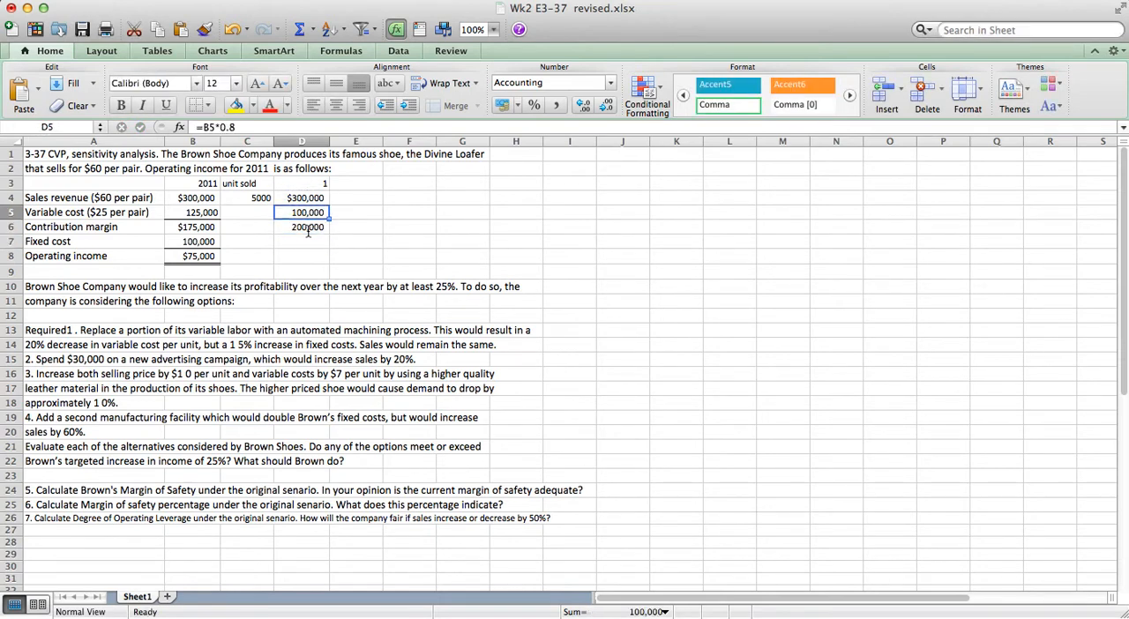
left_click(209, 105)
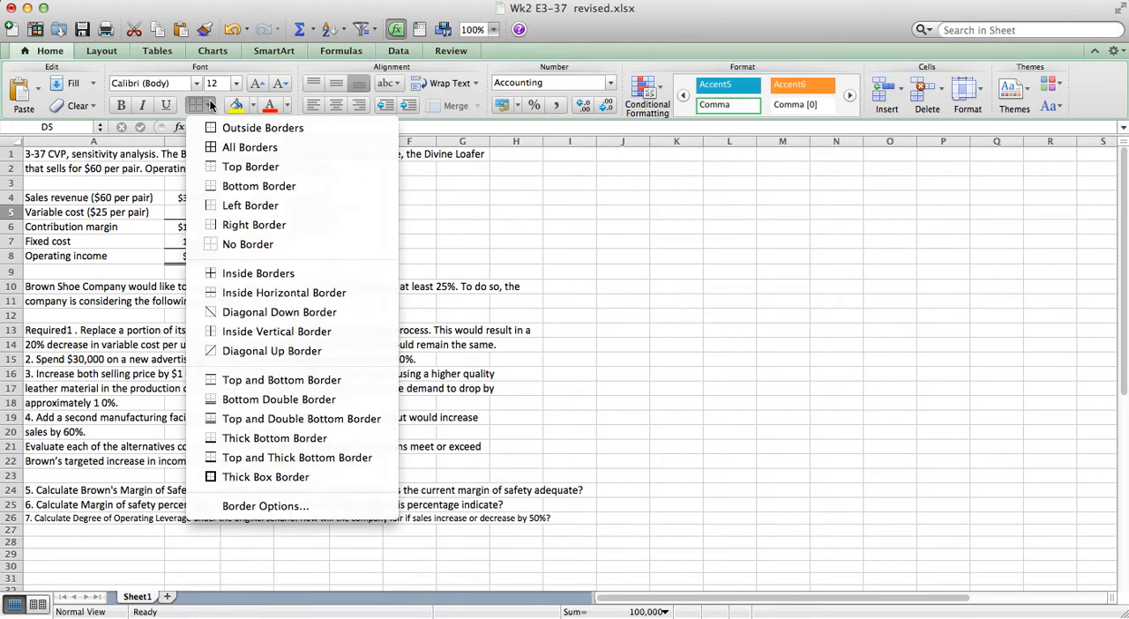
left_click(214, 187)
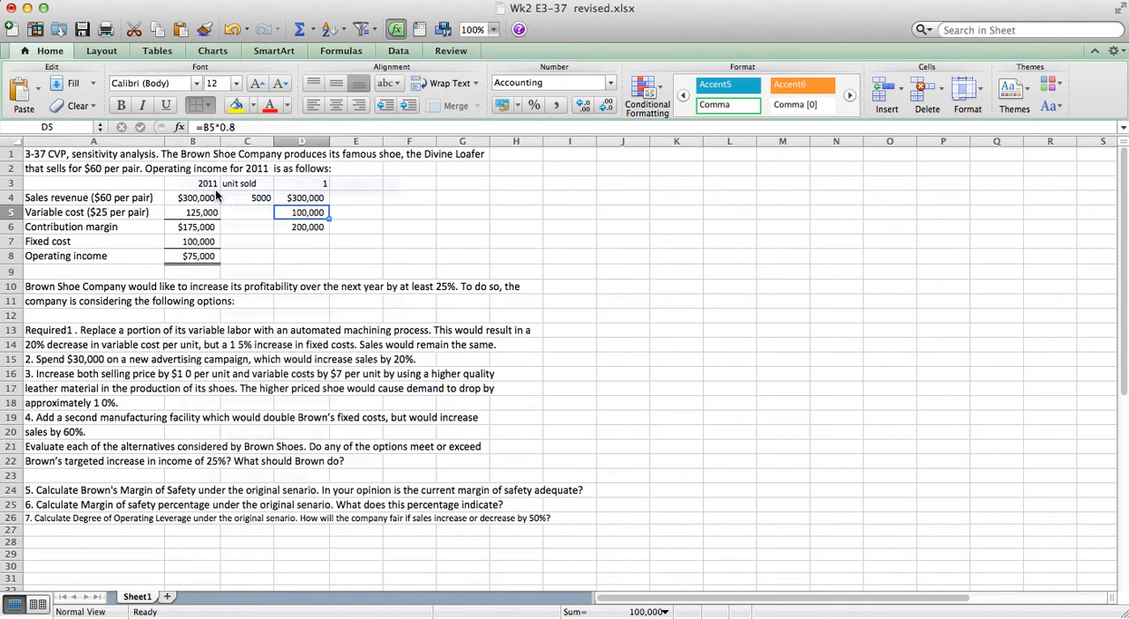
Calculate option 1's fixed cost in D7 with the 15% increase, as =B7*1.15.
left_click(302, 238)
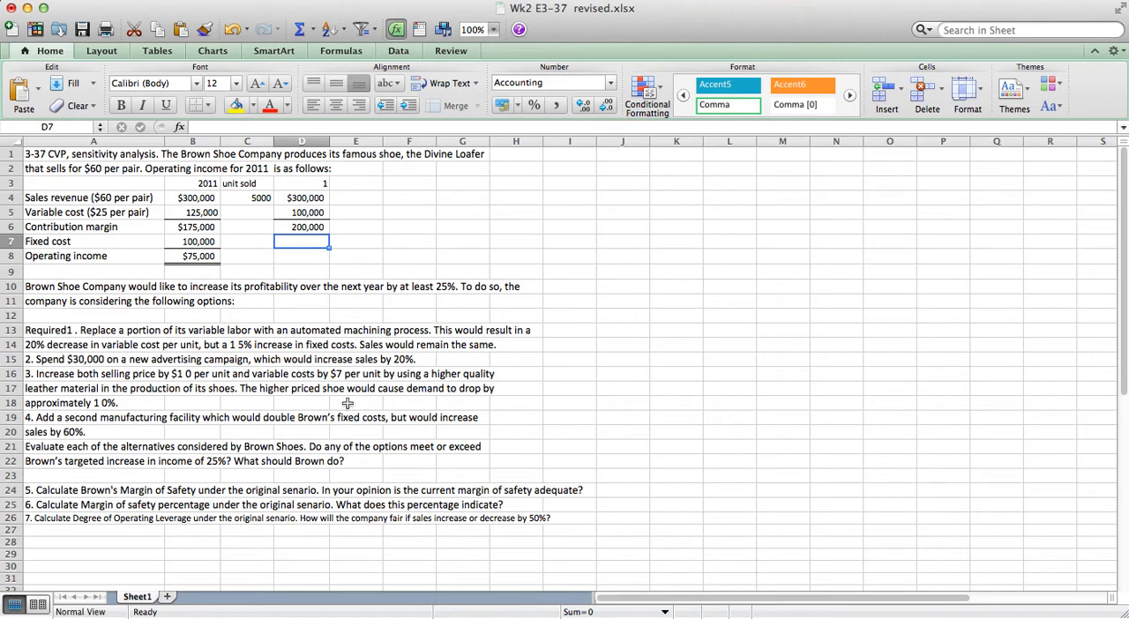
left_click(263, 346)
left_click_drag(263, 346, 311, 345)
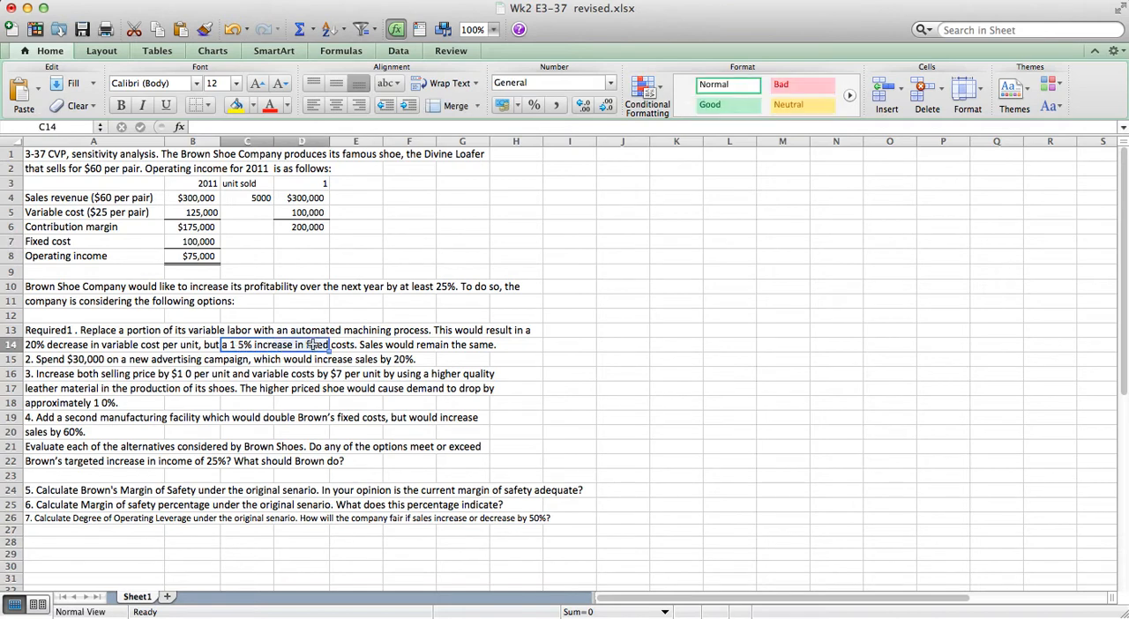
left_click(291, 245)
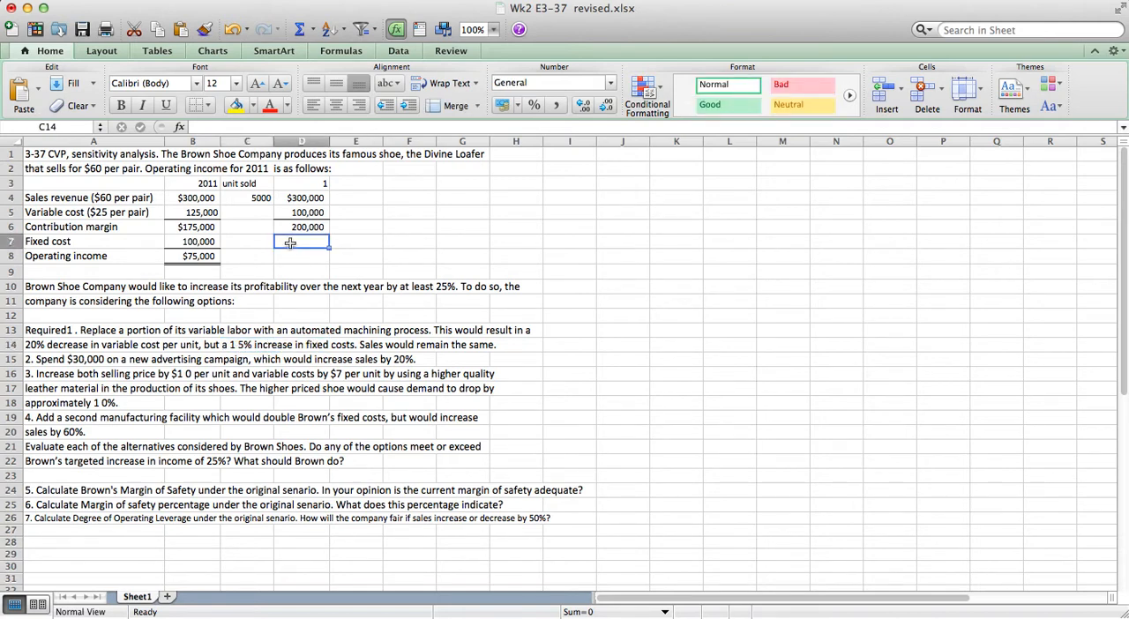
type("=")
key("Left")
key("Left")
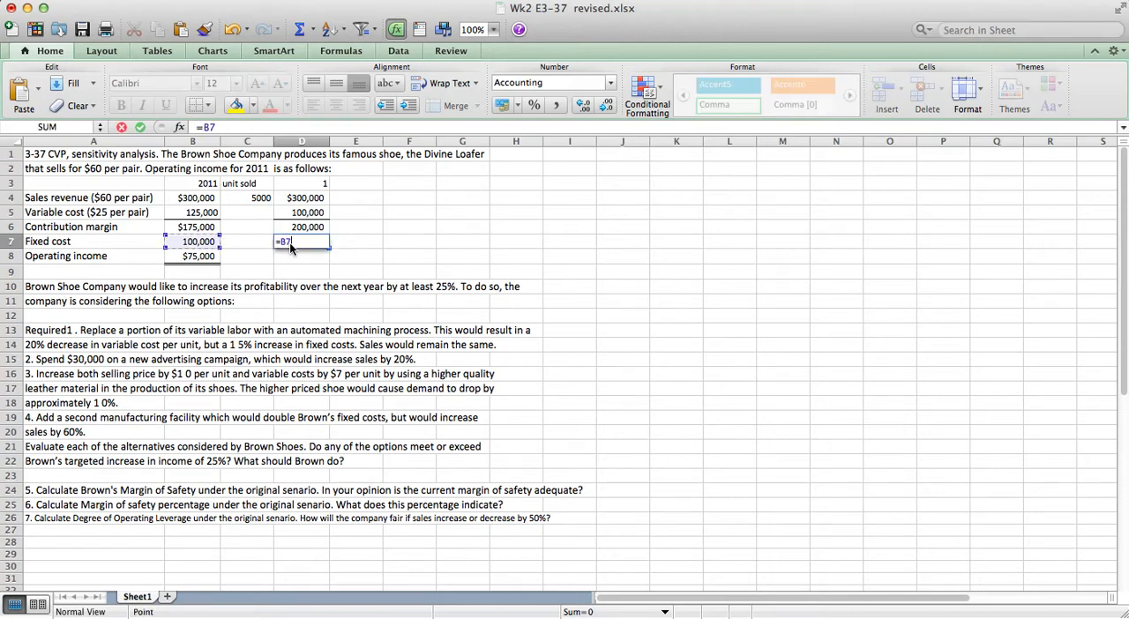
type("*1.15")
key("Return")
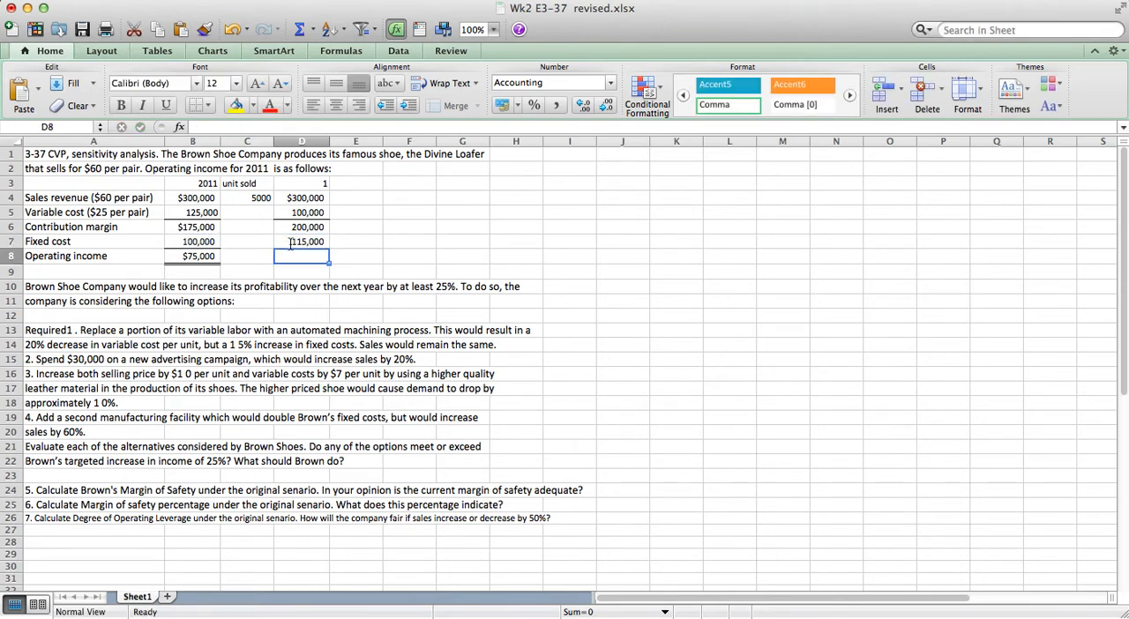
Calculate option 1's operating income in D8 as contribution margin minus fixed cost, =D6-D7, and reselect that cell.
type("=")
key("Up")
key("Up")
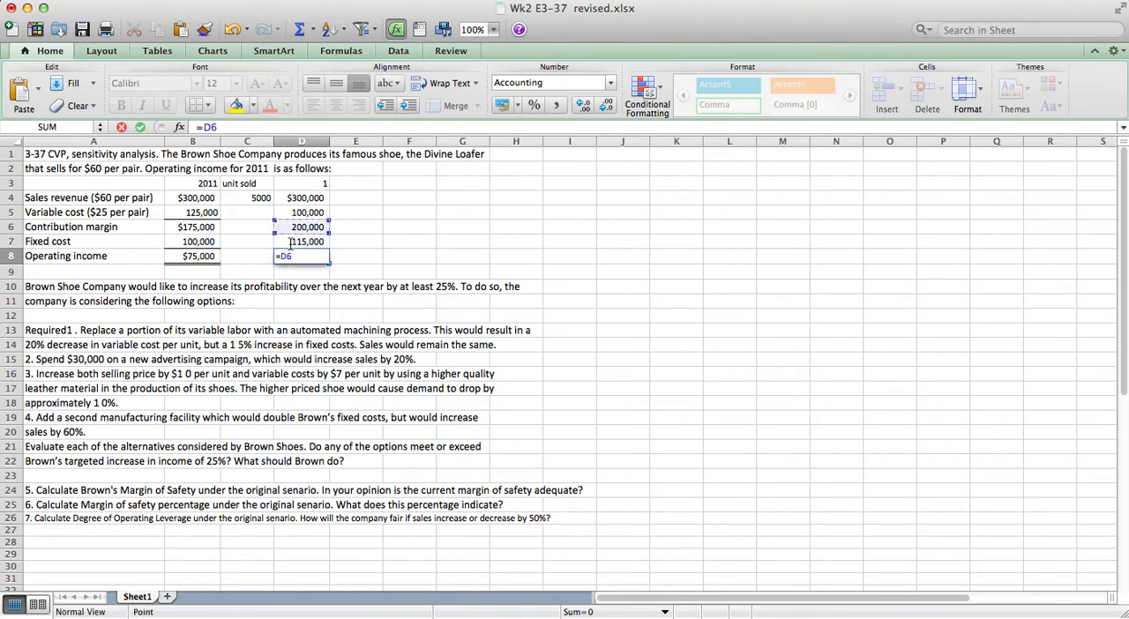
type("-")
left_click(291, 241)
key("Return")
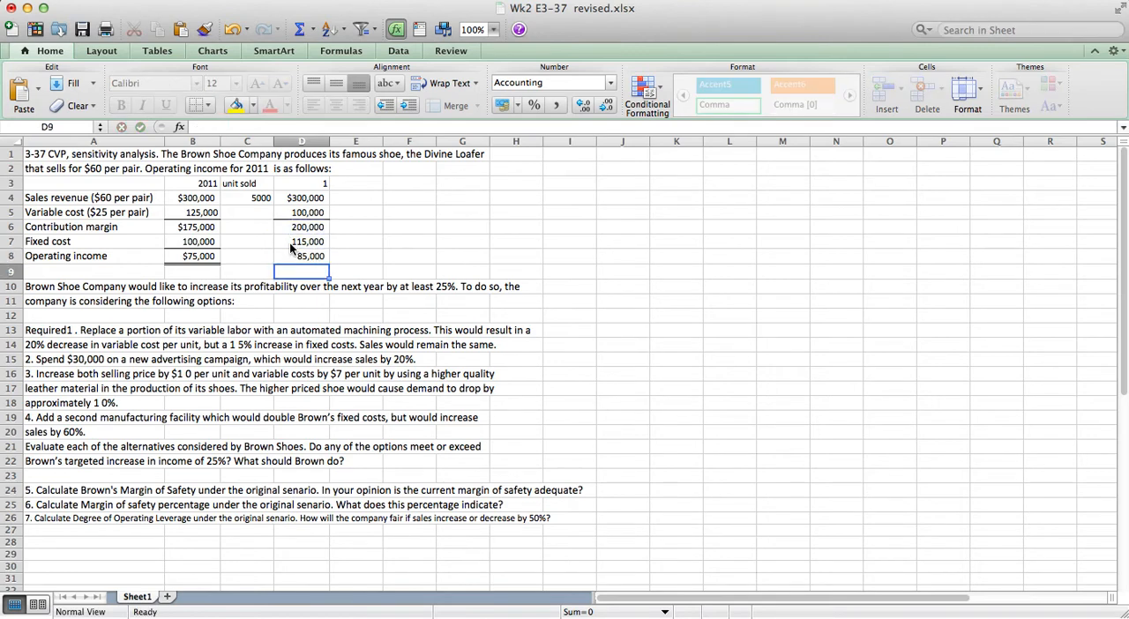
left_click(304, 256)
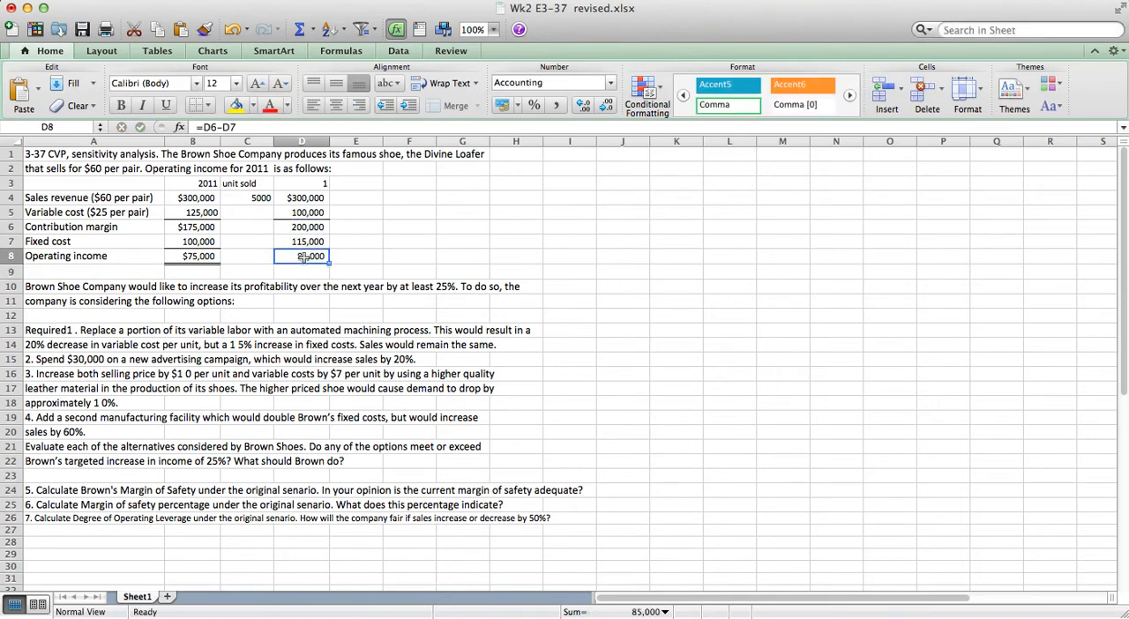
Apply a top and double bottom border to option 1's operating income cell, D8.
left_click(210, 105)
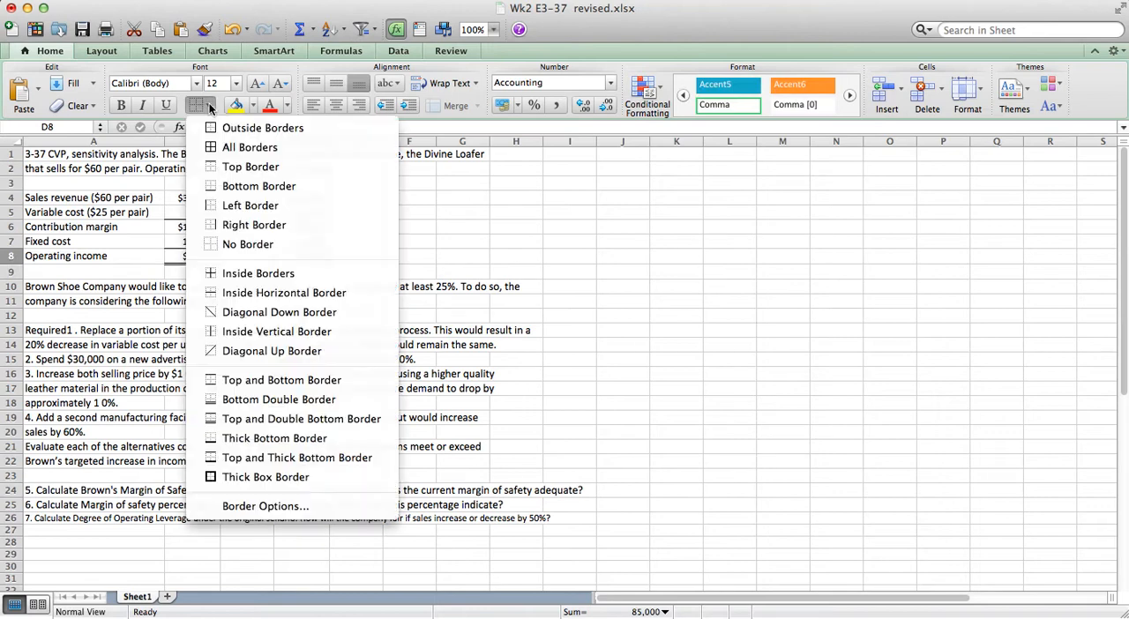
left_click(216, 423)
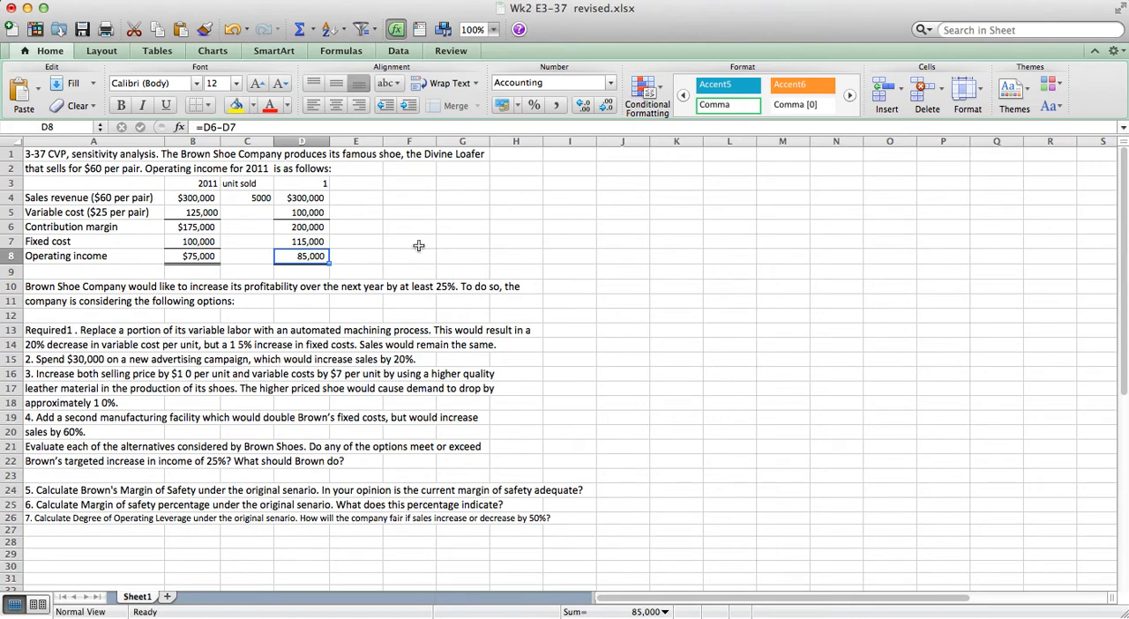
Enter the column headings for option 2: "unit" in E3 and 2 in F3.
left_click(356, 186)
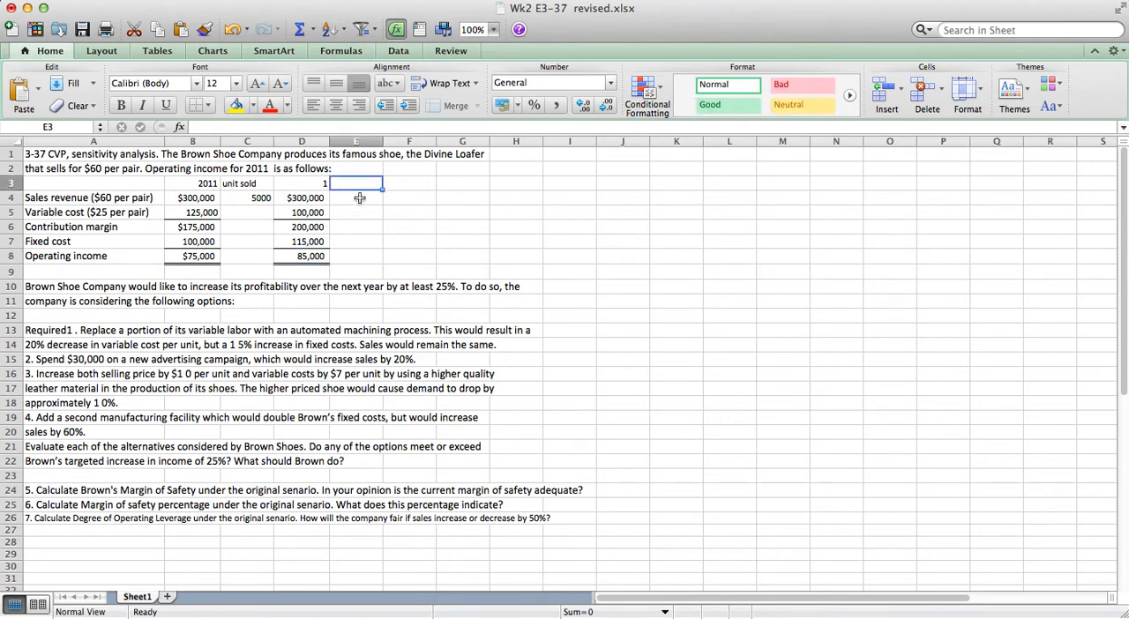
left_click(360, 198)
key("Up")
type("unit")
key("Return")
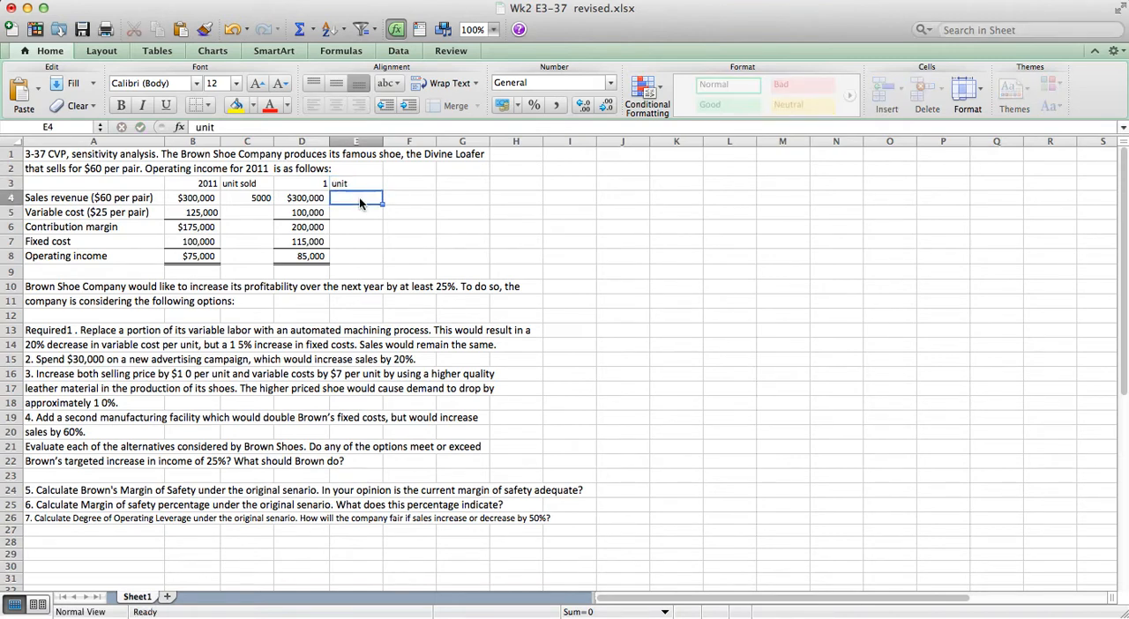
key("Up")
key("Right")
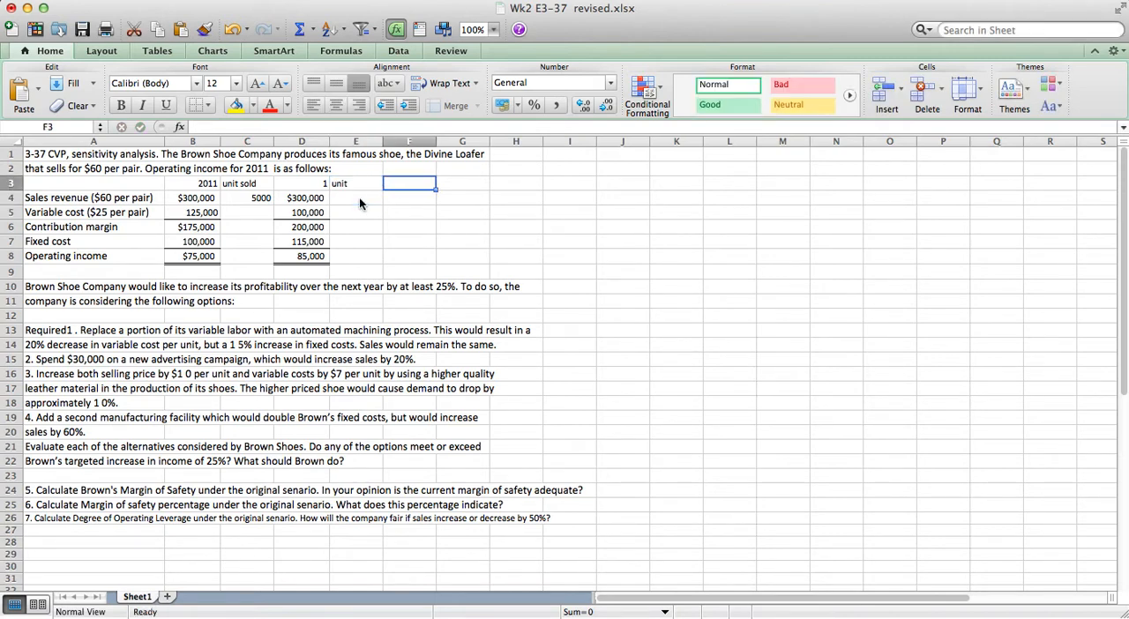
type("2")
key("Return")
Calculate option 2's units sold in E4 with the 20% sales increase, as =C4*1.2.
key("Left")
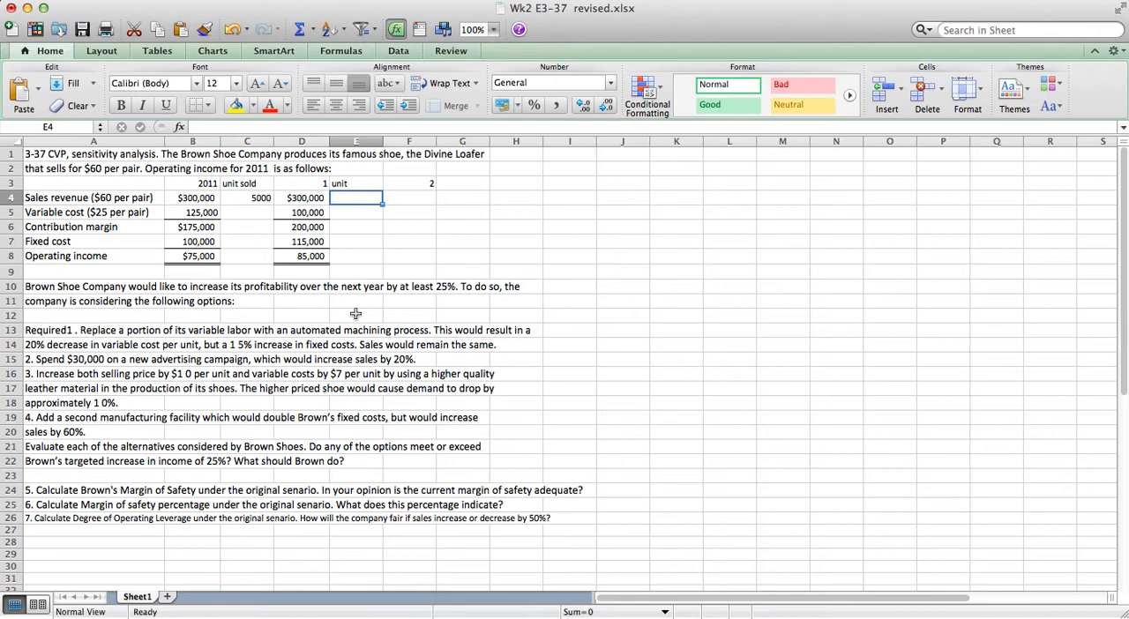
left_click_drag(411, 362, 345, 351)
left_click(355, 197)
type("=")
key("Left")
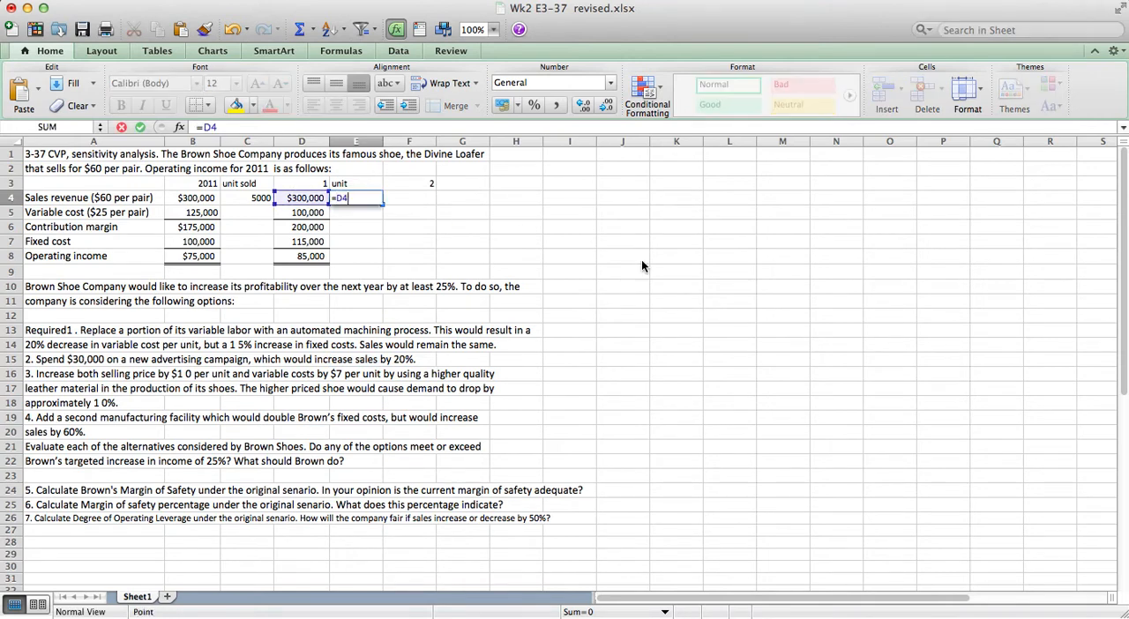
key("Left")
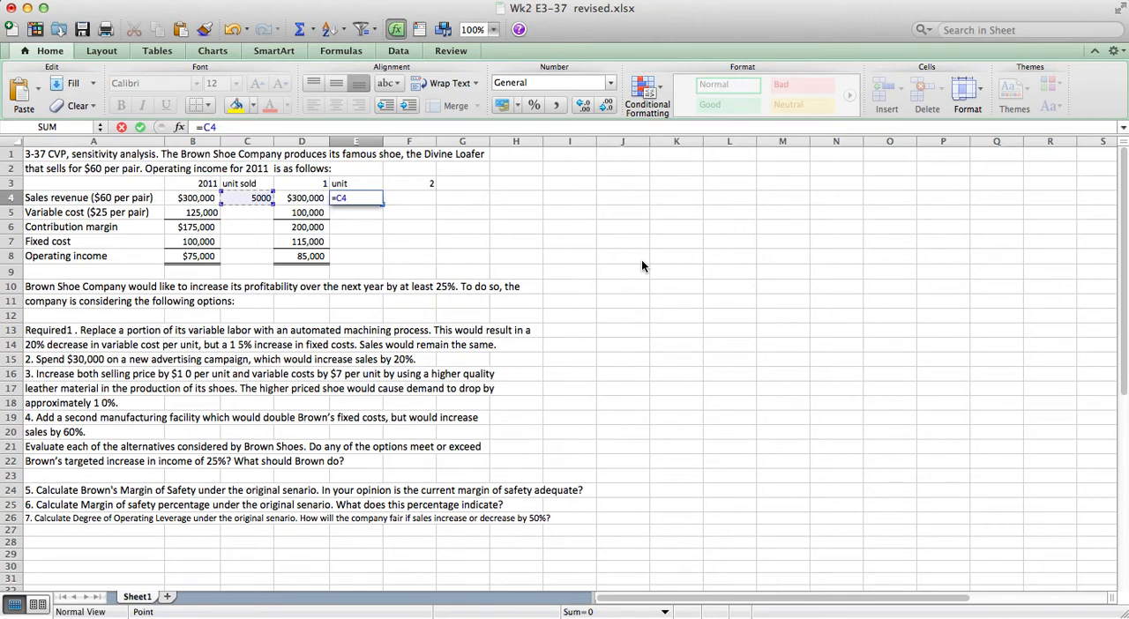
type("*1.2")
key("Return")
Calculate option 2's sales revenue in F4 as units sold times the $60 price, =E4*60.
key("Up")
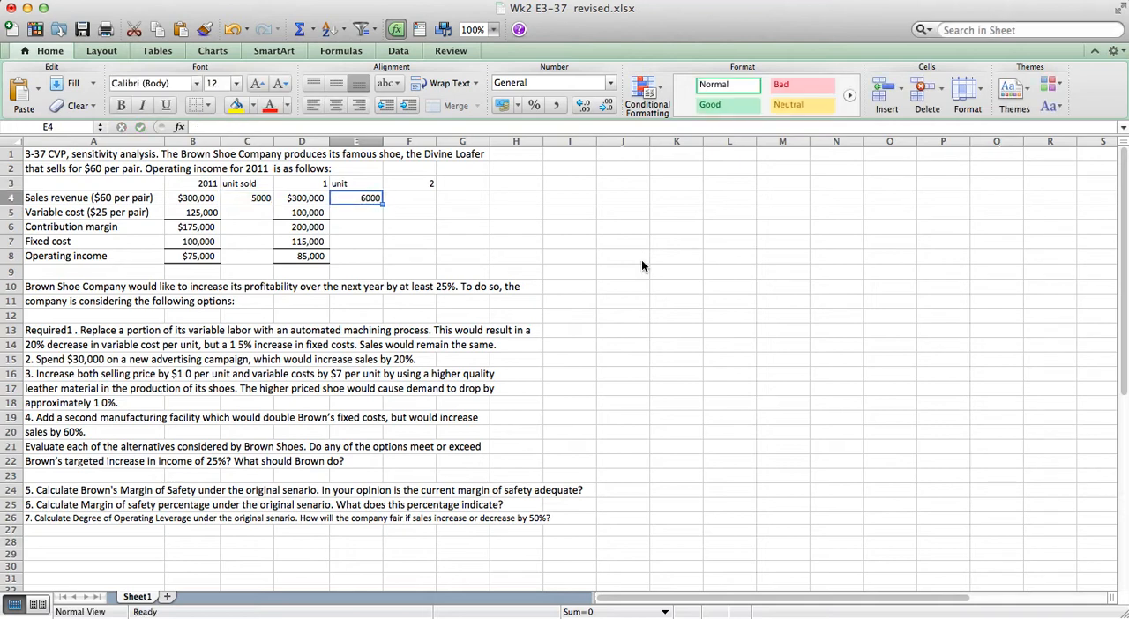
key("Right")
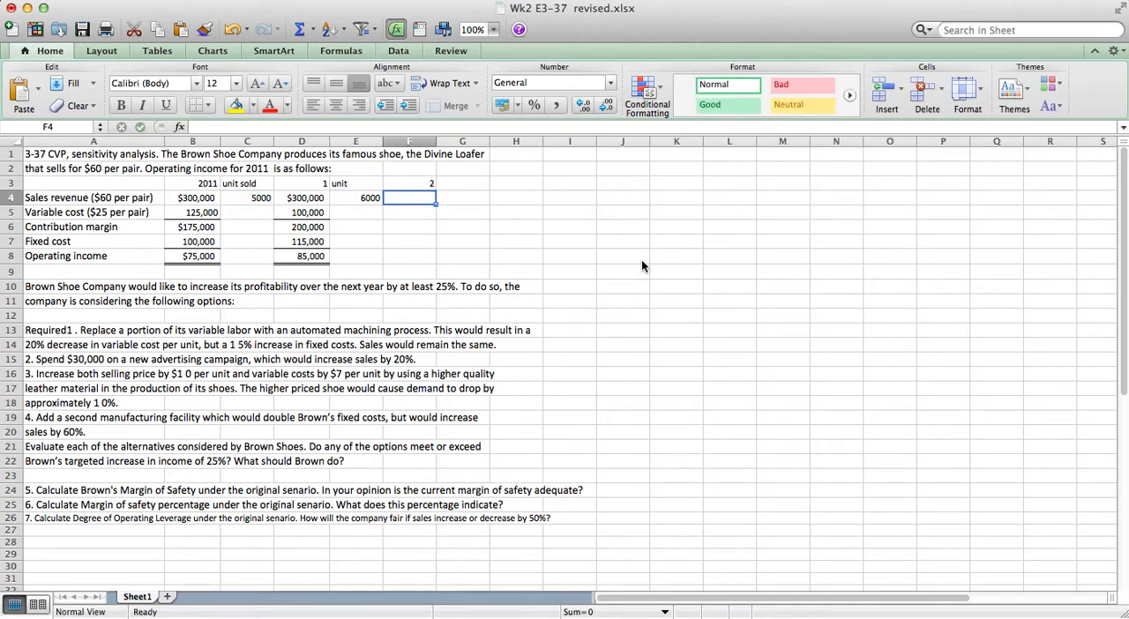
type("=")
key("Left")
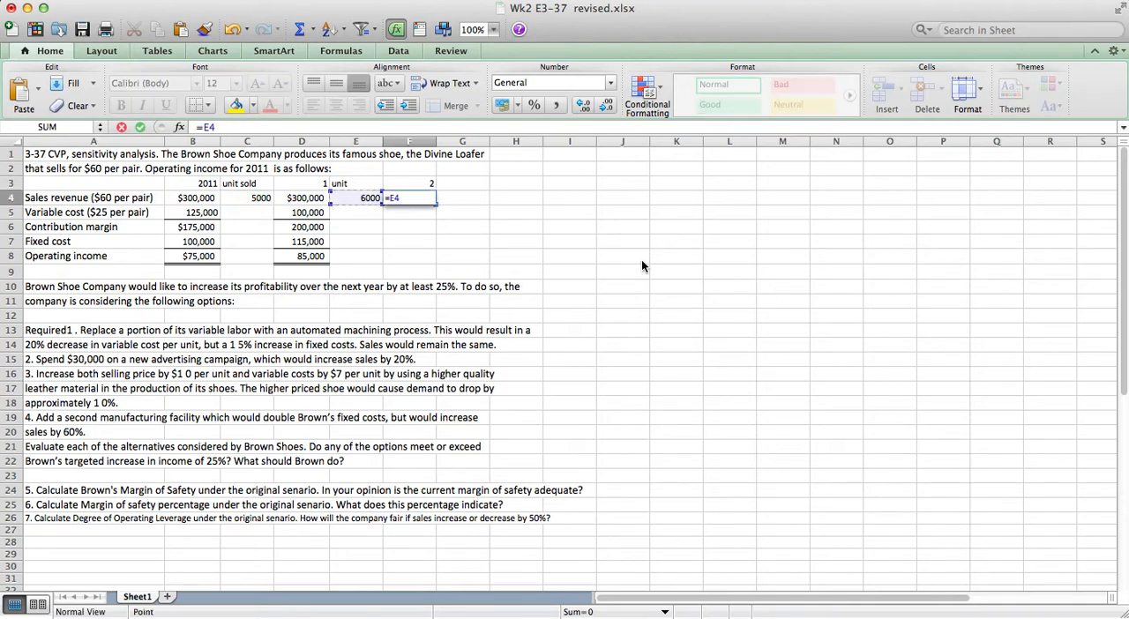
type("*60")
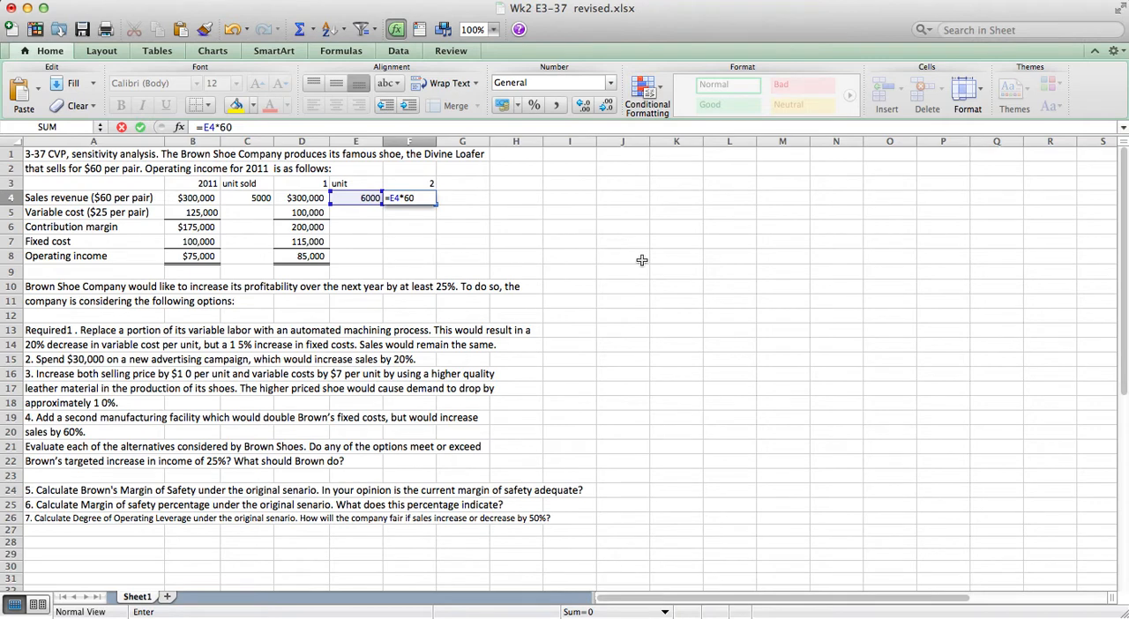
key("Return")
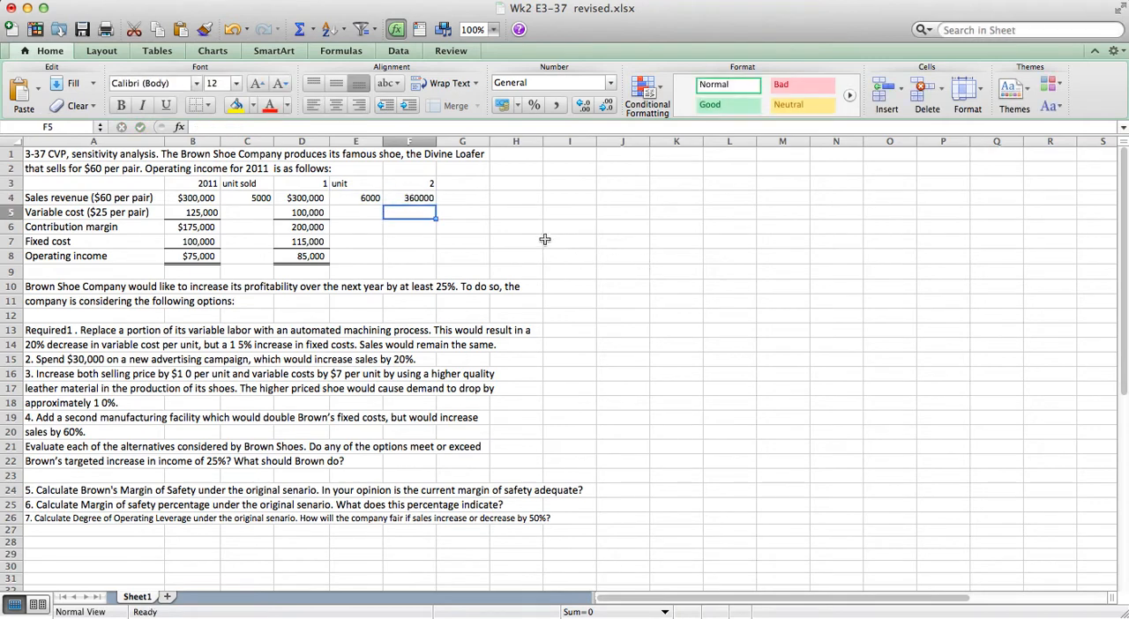
Format option 2's cells F4:F8 in comma style with no decimal places.
left_click(412, 197)
left_click_drag(412, 197, 412, 256)
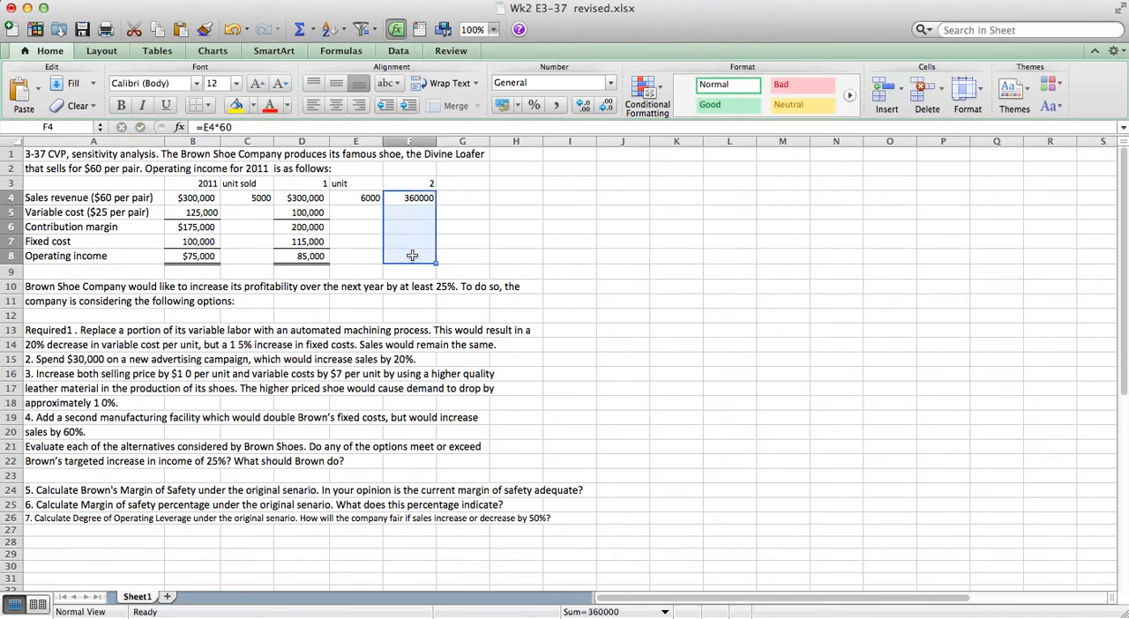
left_click(555, 105)
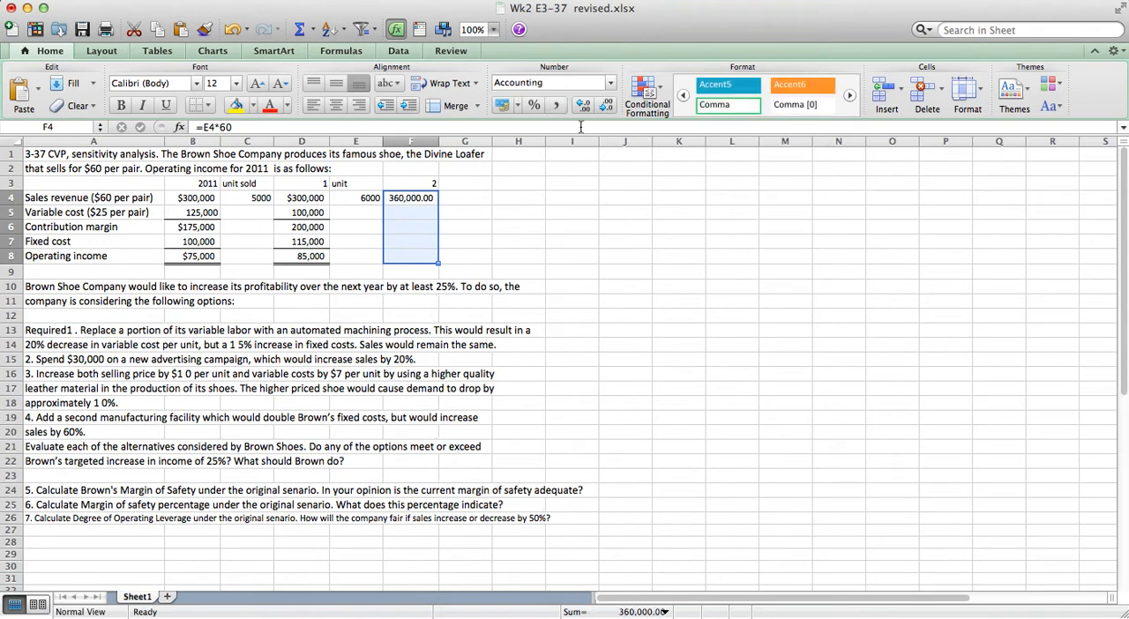
left_click(606, 105)
left_click(607, 105)
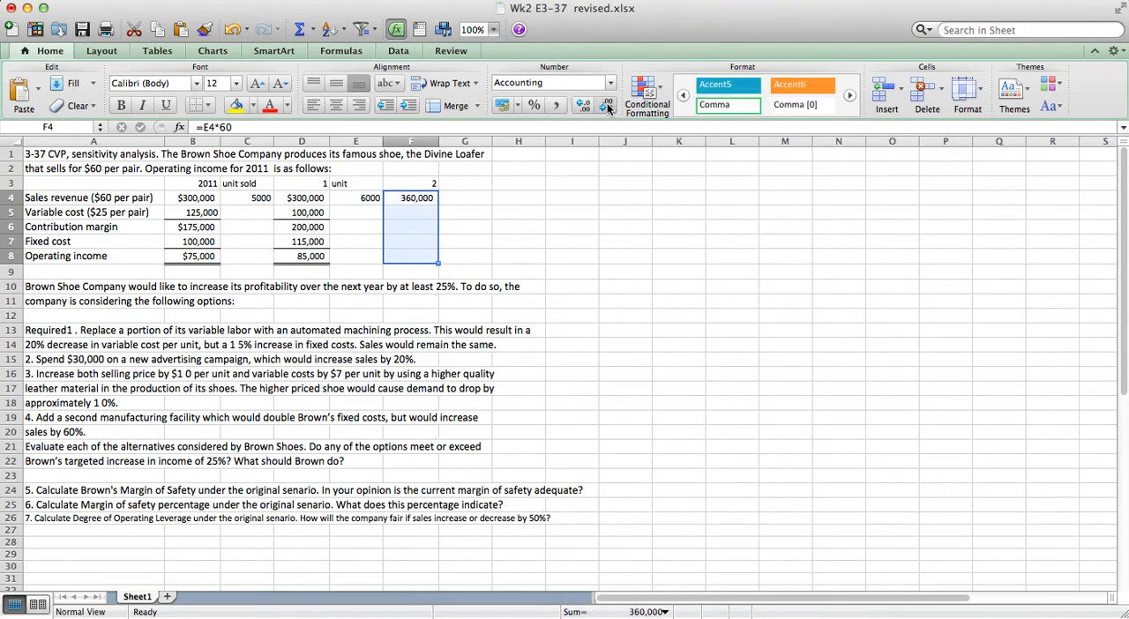
Calculate option 2's variable cost in F5 as units sold times $25 per pair, =E4*25.
left_click(421, 216)
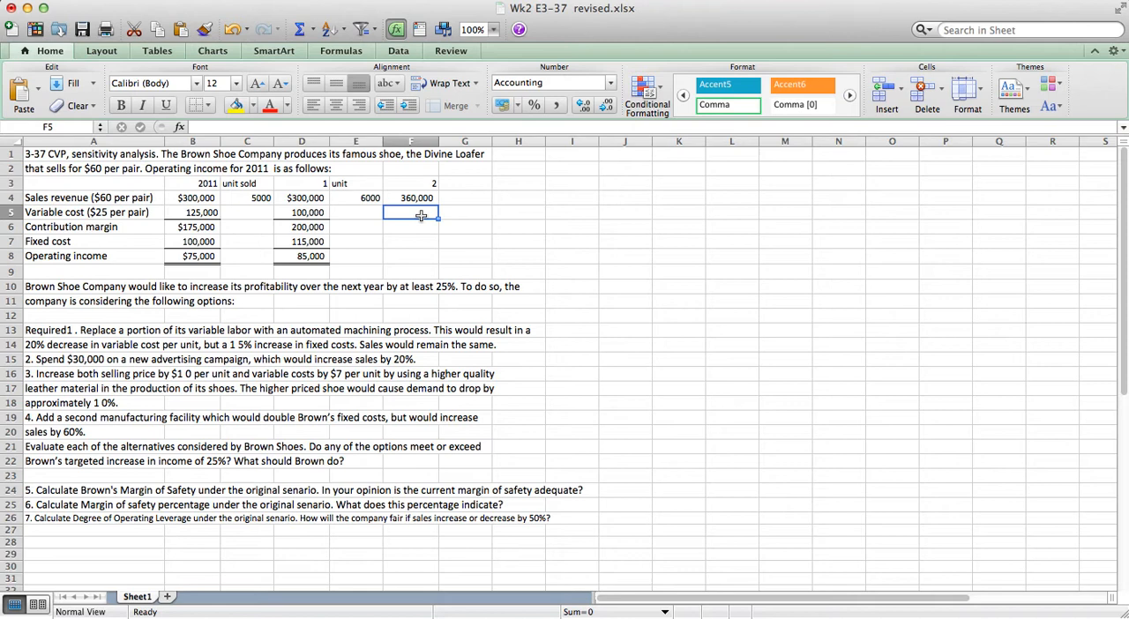
left_click(102, 212)
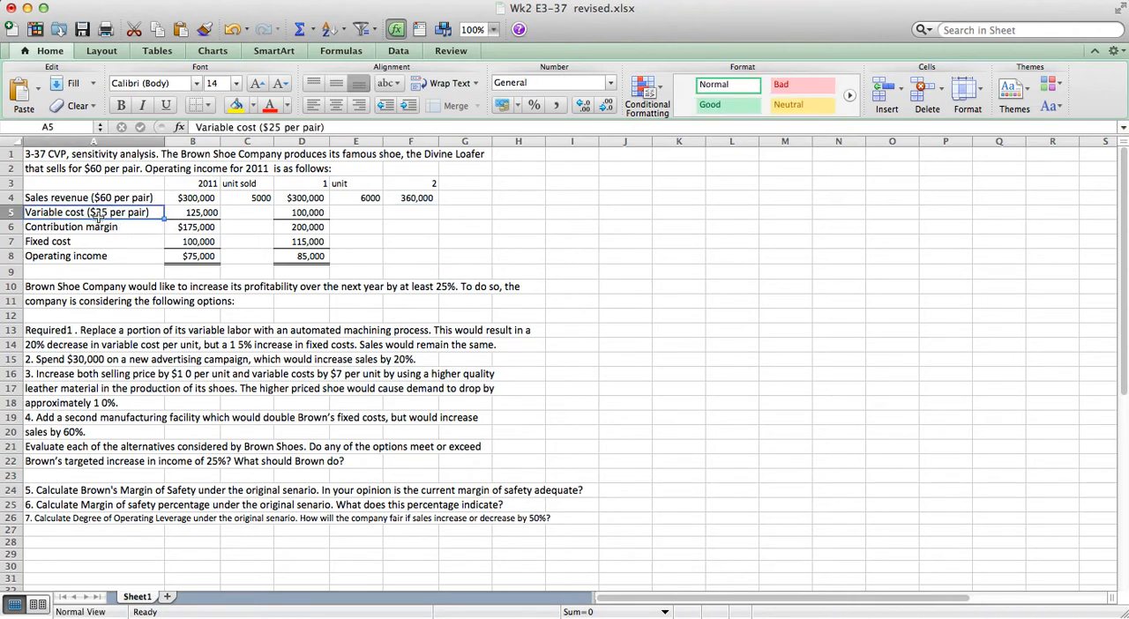
left_click(433, 212)
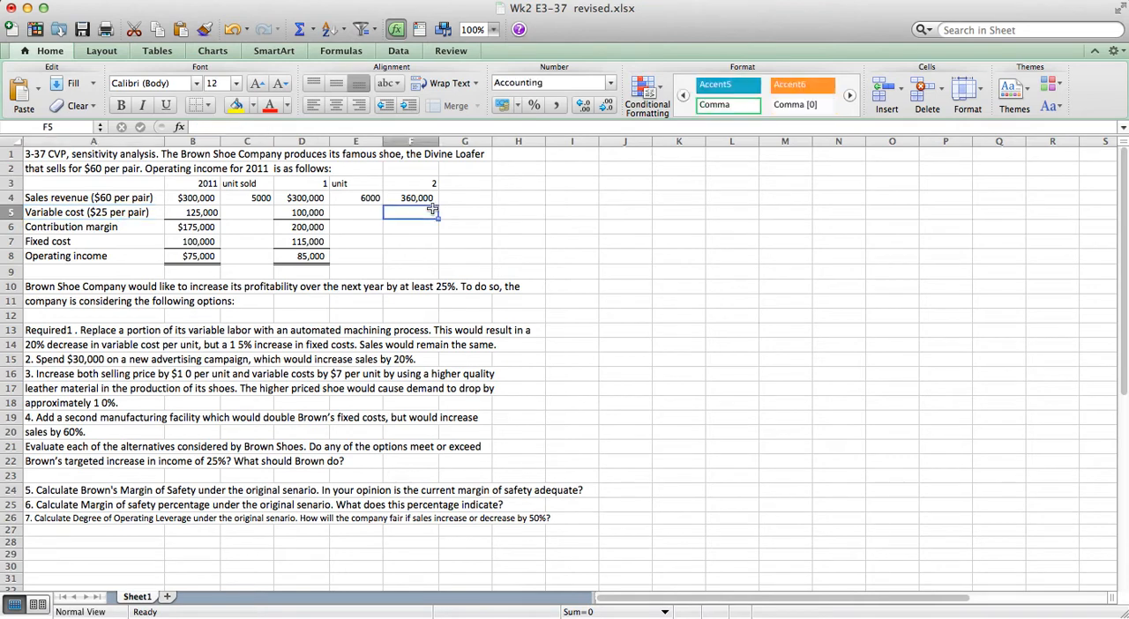
type("=")
key("Up")
key("Left")
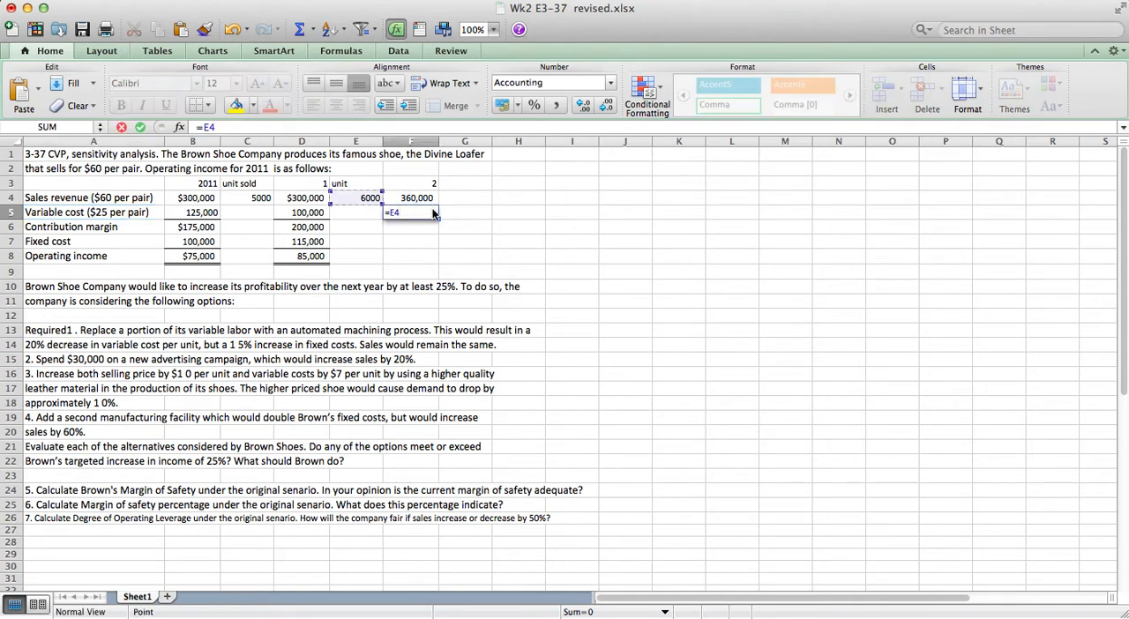
type("*25")
key("Return")
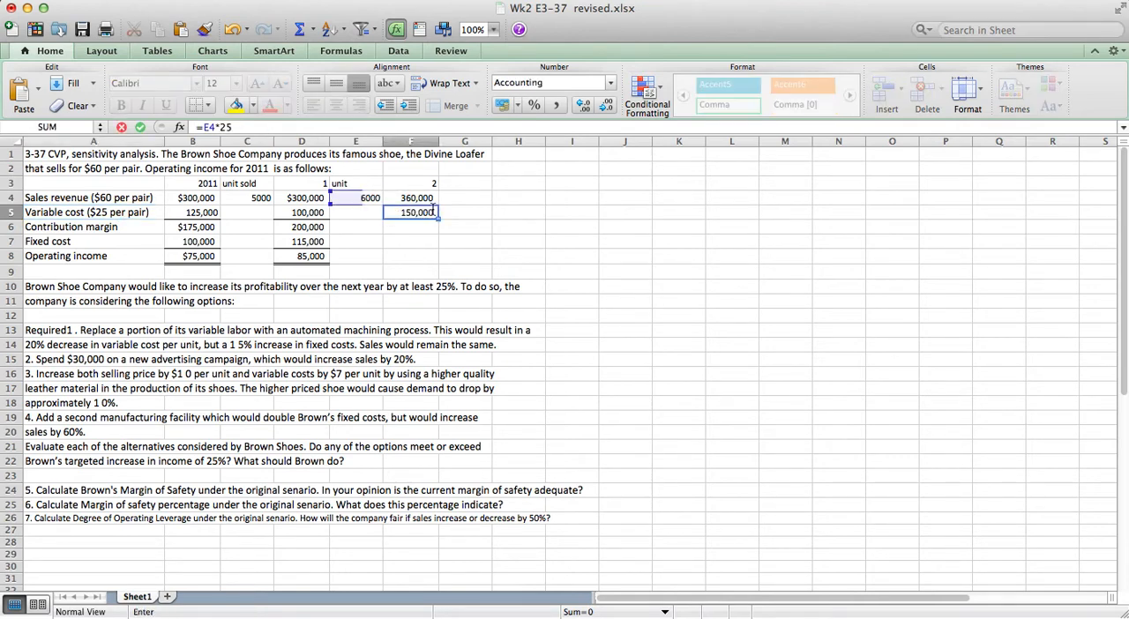
Calculate option 2's contribution margin in F6 as sales revenue minus variable cost, =F4-F5.
type("=")
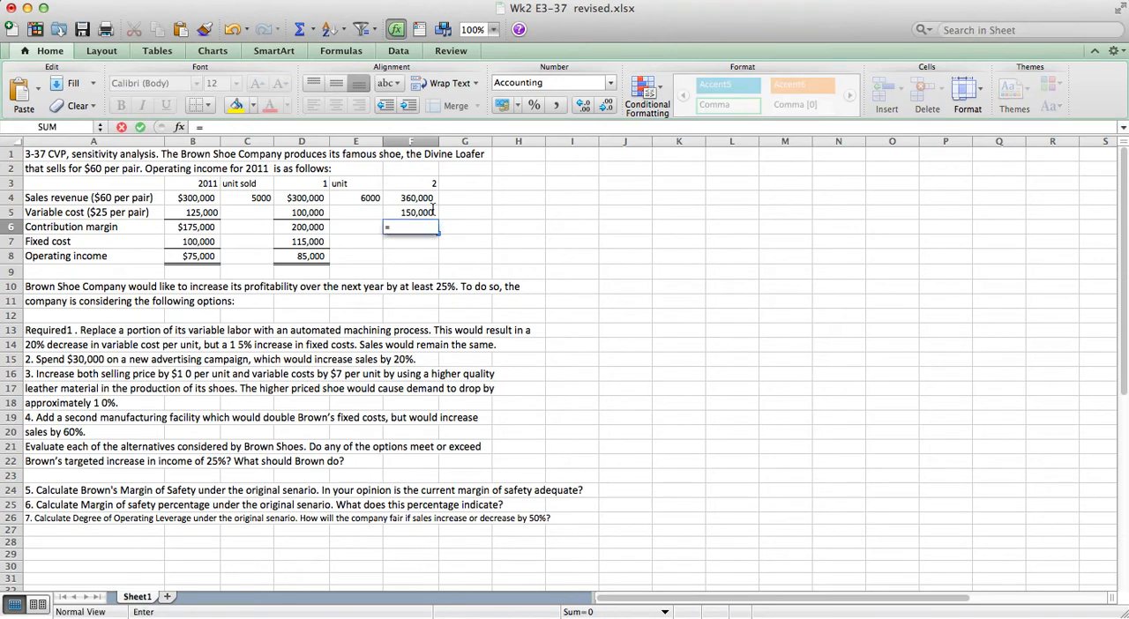
key("Up")
key("Up")
type("-")
key("Up")
key("Return")
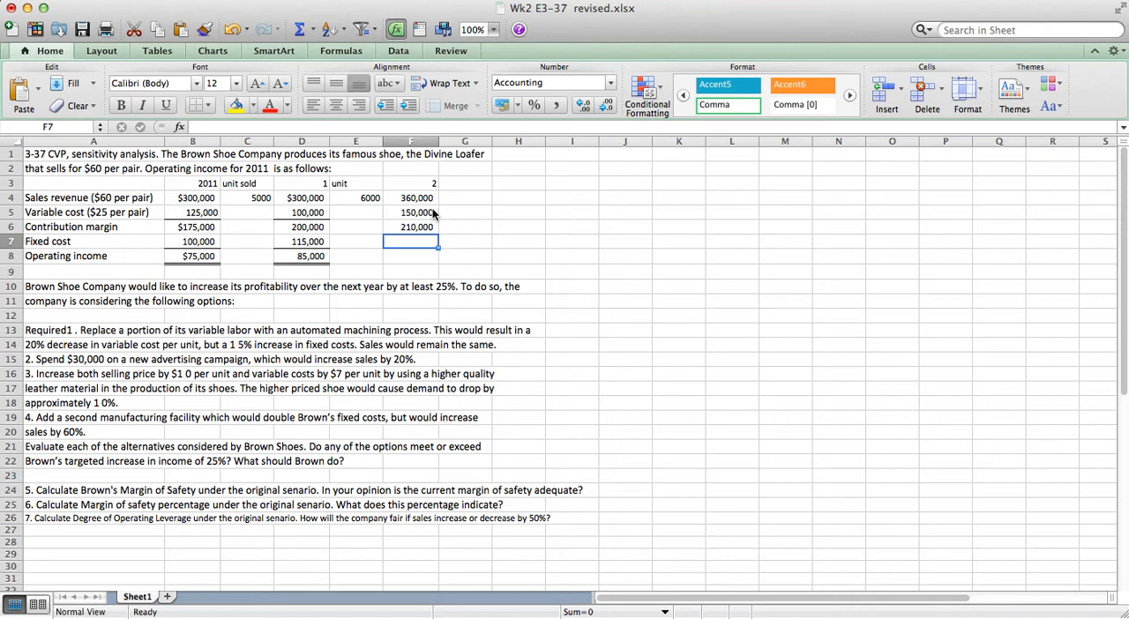
Calculate option 2's fixed cost in F7 by adding the $30,000 advertising campaign to the 2011 fixed cost, =B7+30000.
left_click(50, 360)
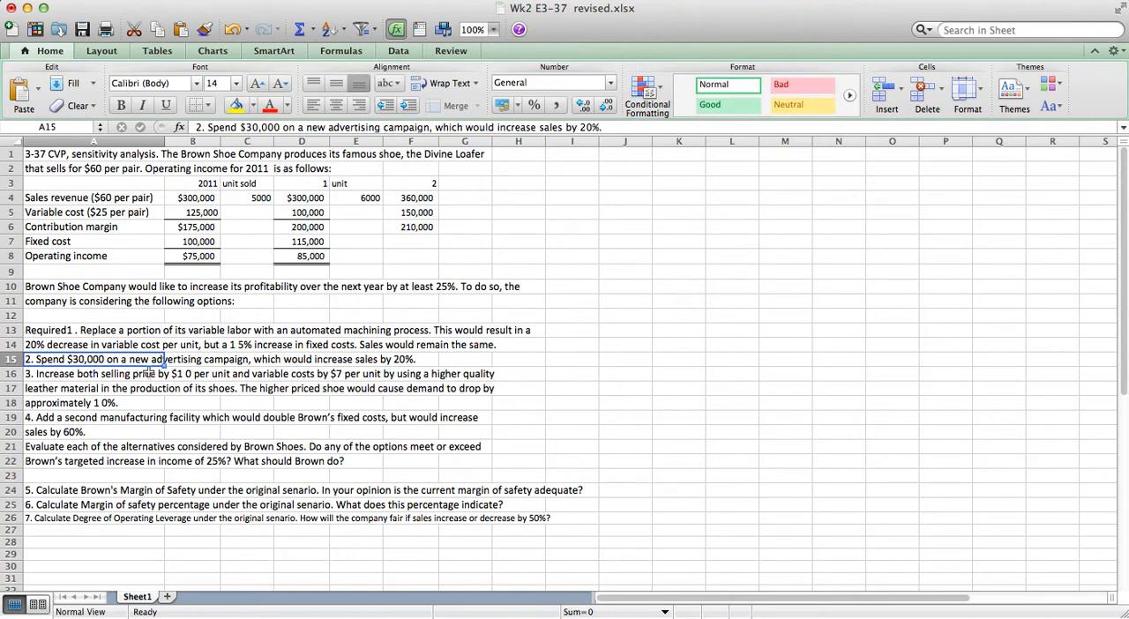
left_click(418, 236)
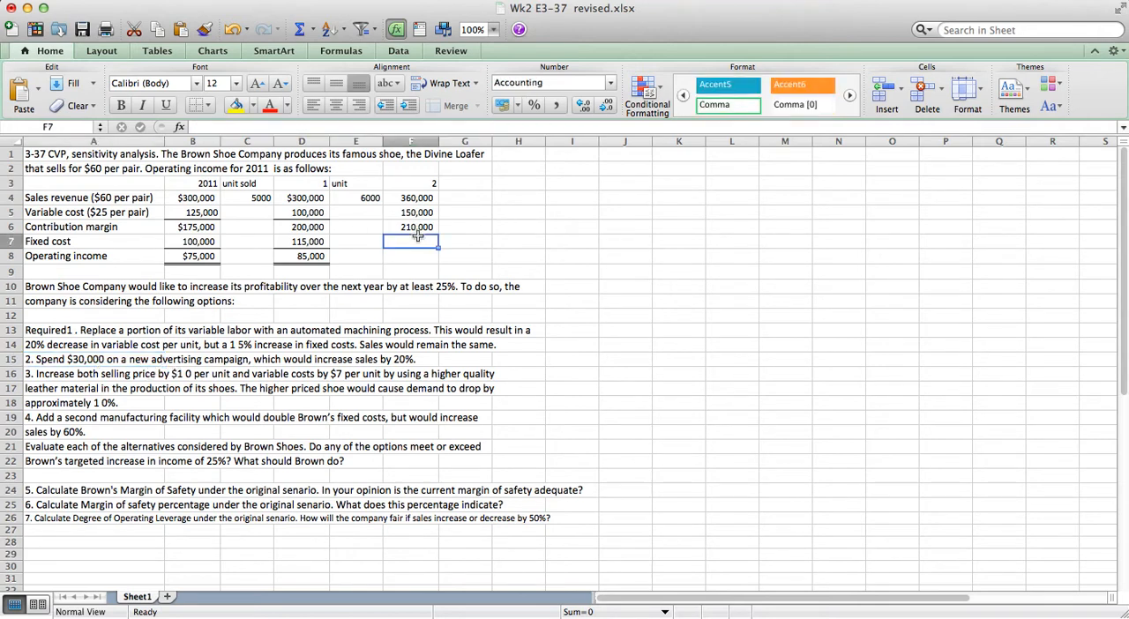
type("=")
key("Left")
key("Left")
key("Left")
key("Left")
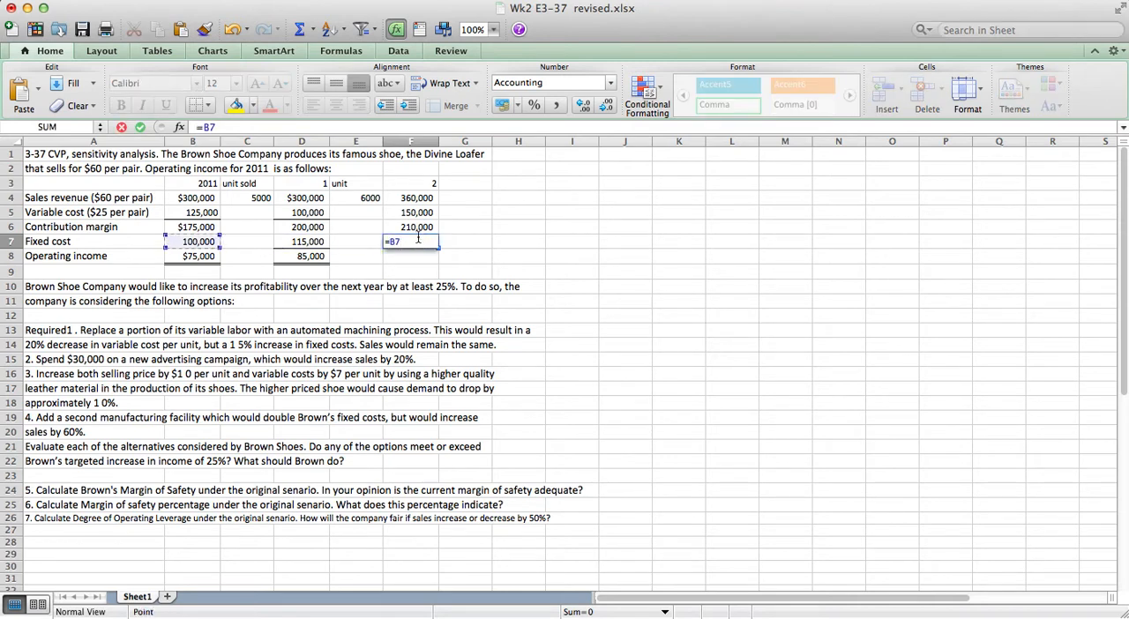
type("+")
type("30,0")
key("BackSpace")
key("BackSpace")
key("BackSpace")
type("0000")
key("Return")
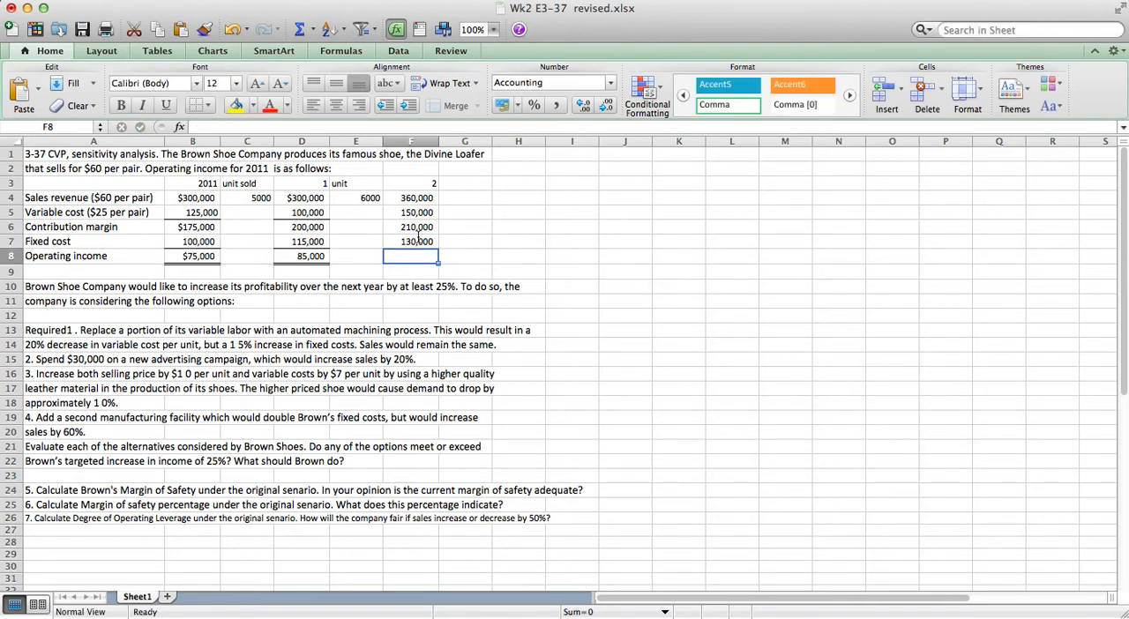
Calculate option 2's operating income in F8 as contribution margin minus fixed cost, =F6-F7.
type("=")
key("Up")
key("Up")
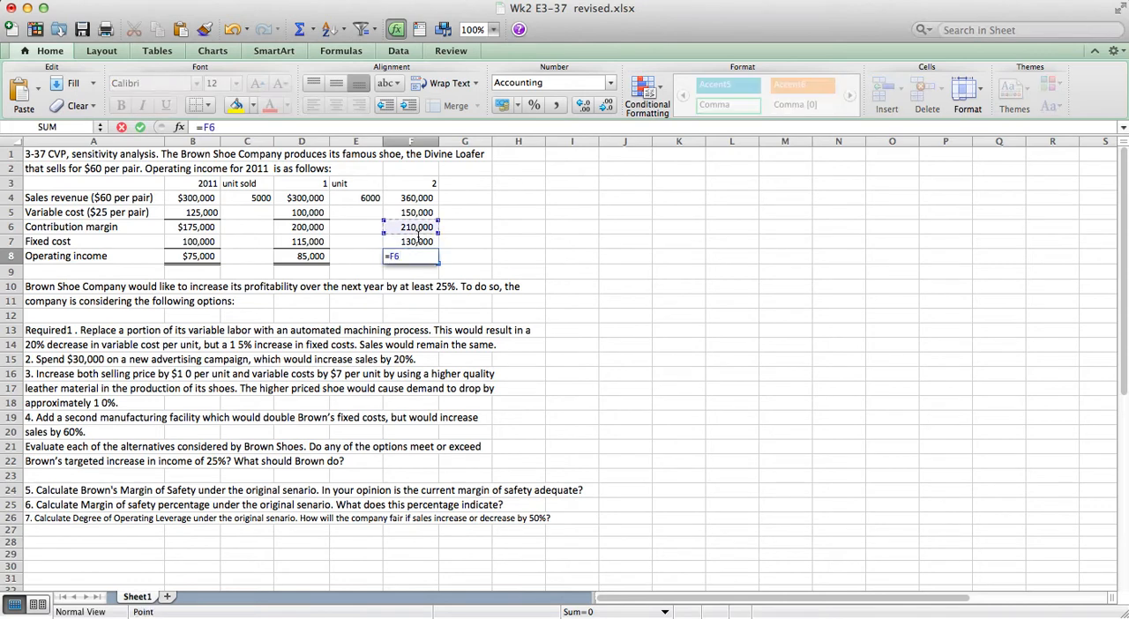
type("-")
key("Up")
key("Return")
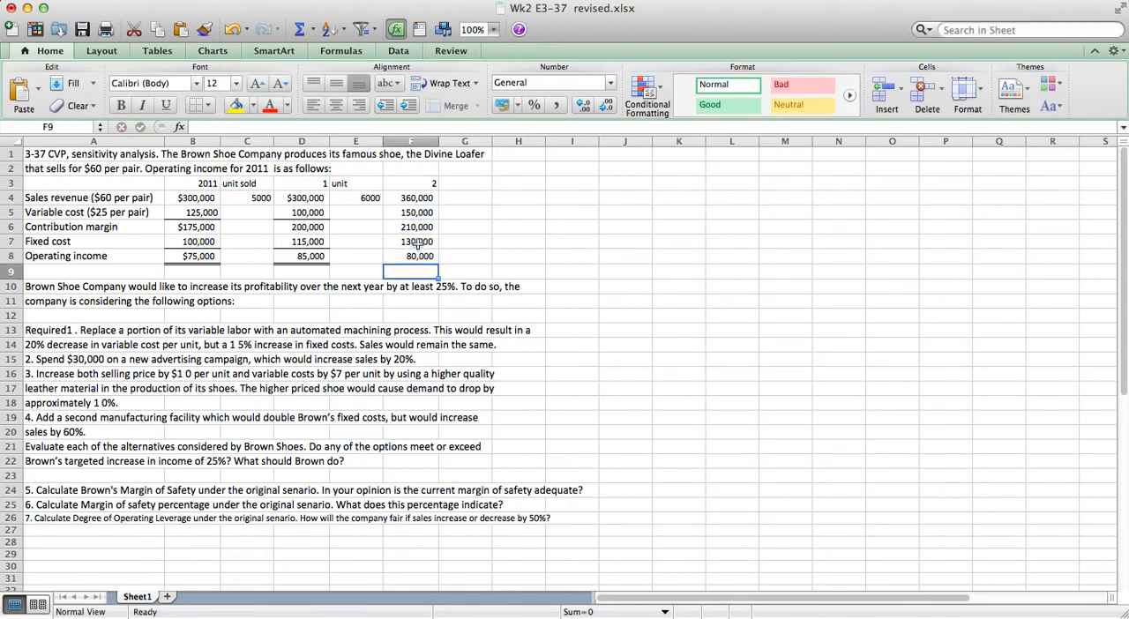
Copy option 1's cells D4:D8 and paste only their formats onto option 2's cells F4:F8, then select G3.
left_click(413, 254)
left_click_drag(292, 198, 292, 258)
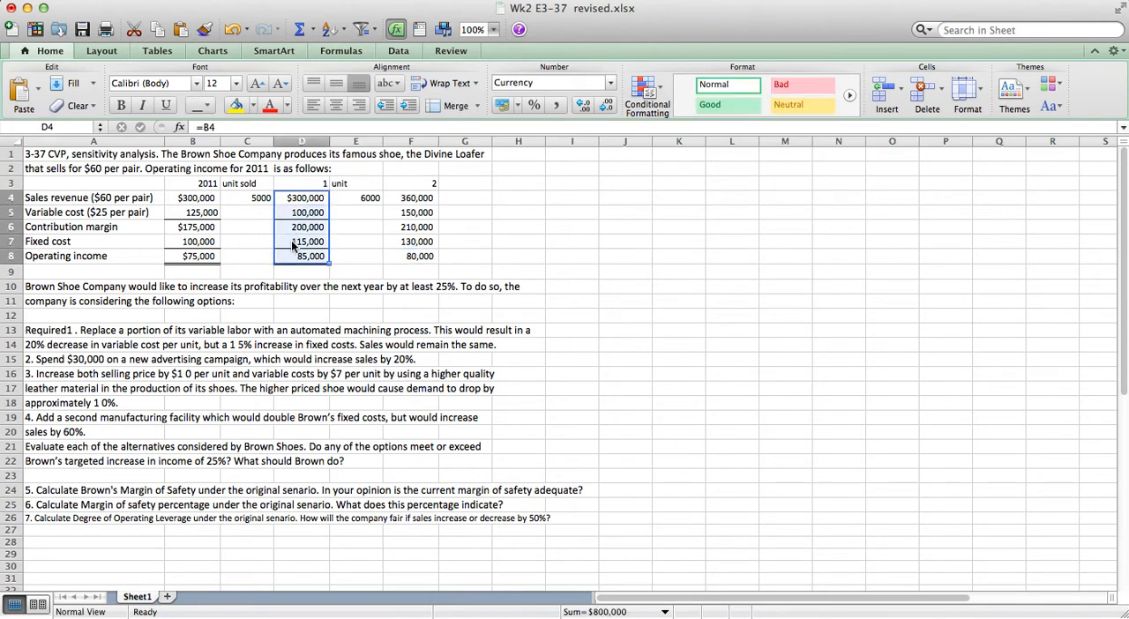
right_click(292, 240)
left_click(309, 260)
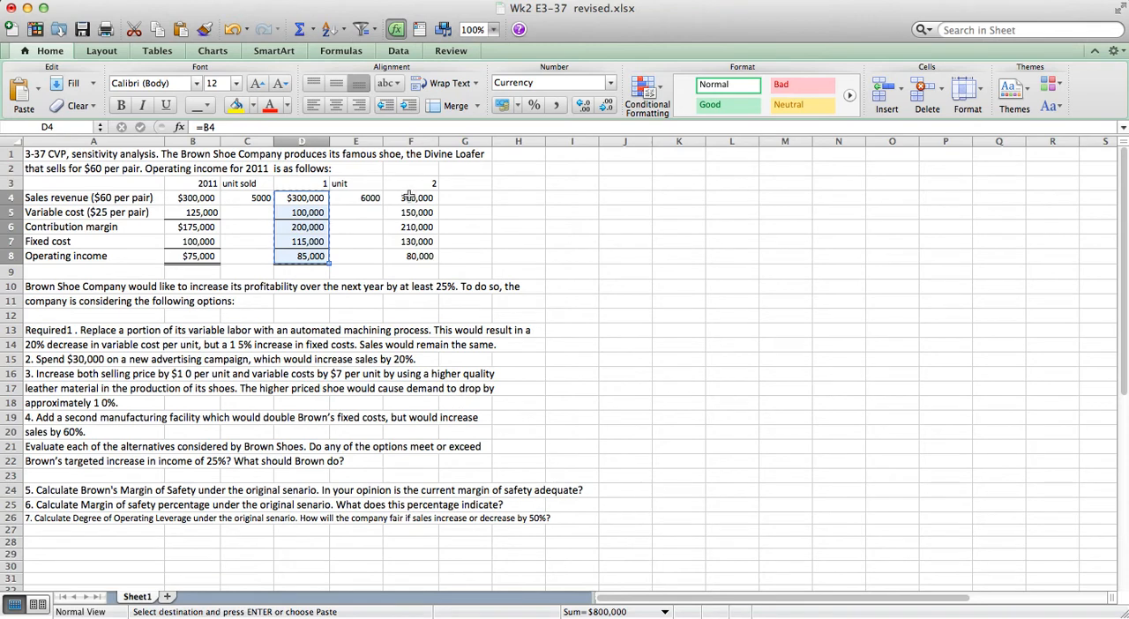
left_click(407, 197)
left_click_drag(403, 202, 397, 256)
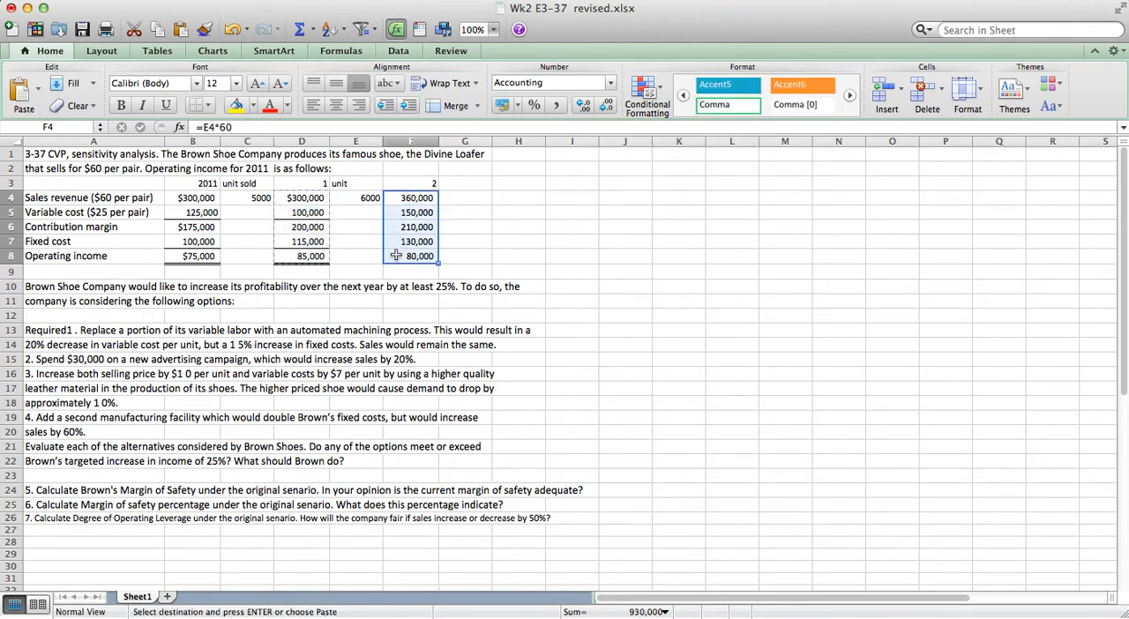
right_click(408, 239)
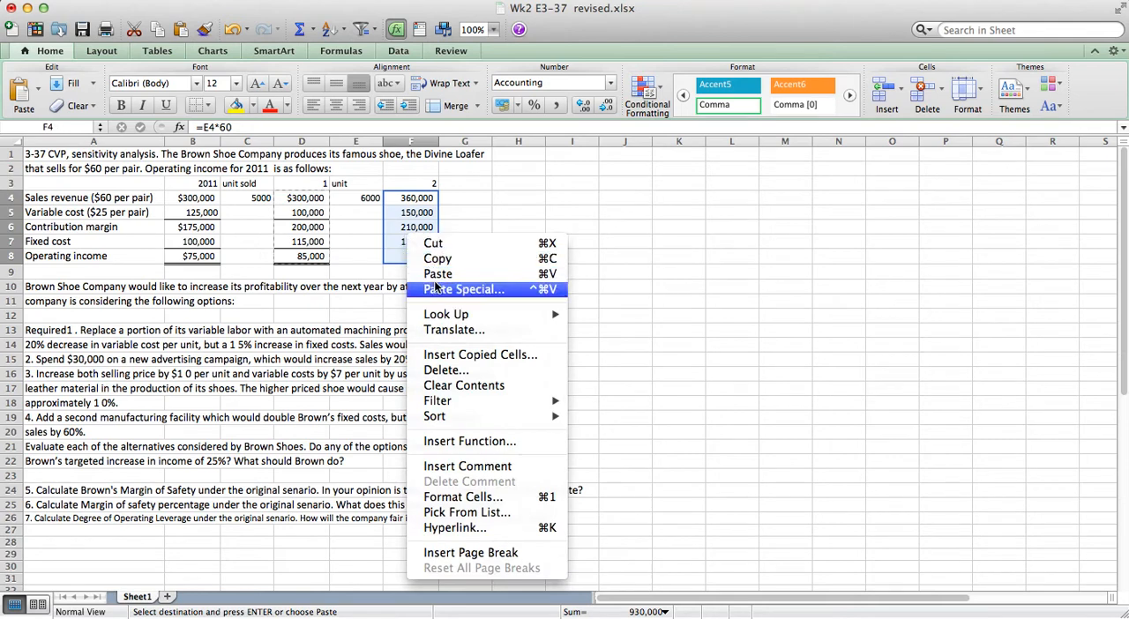
left_click(460, 290)
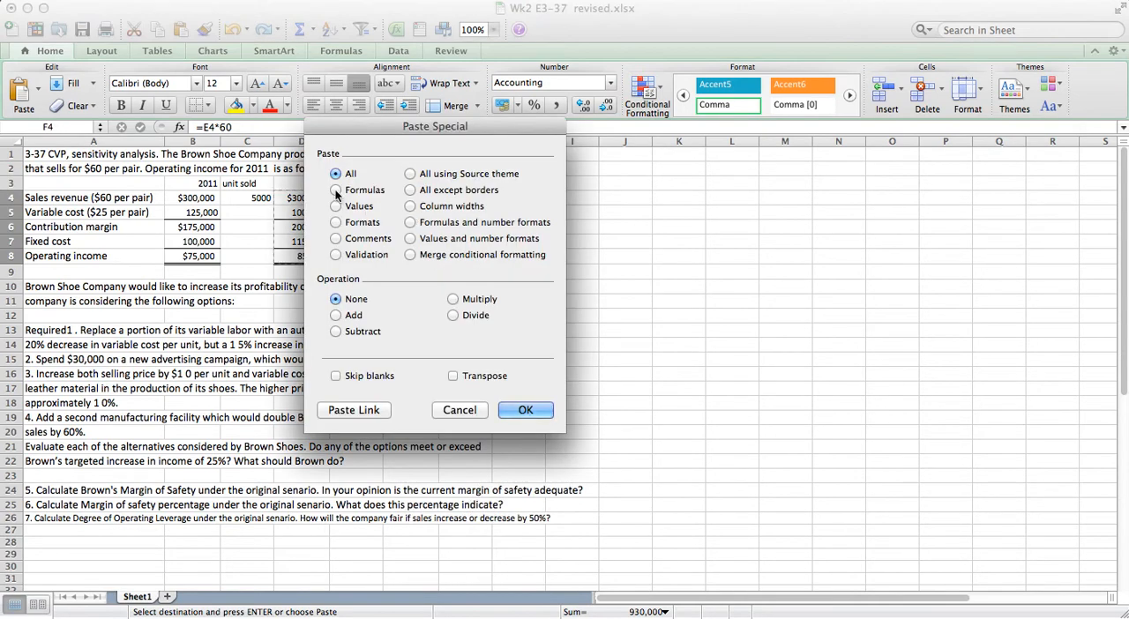
left_click(336, 222)
left_click(524, 406)
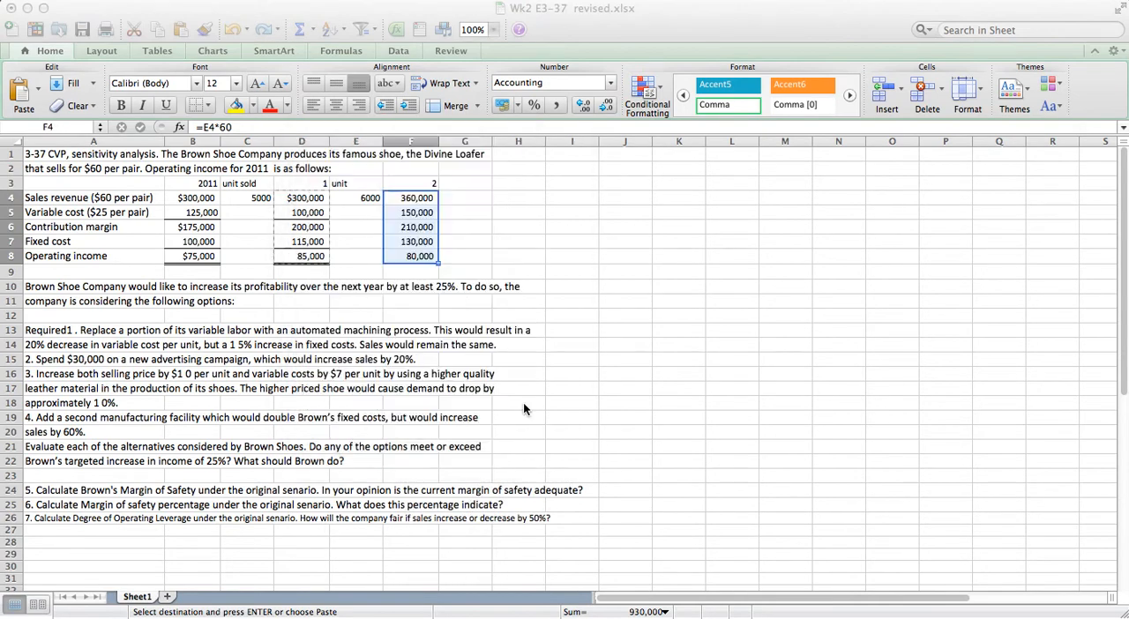
left_click(517, 224)
left_click(460, 184)
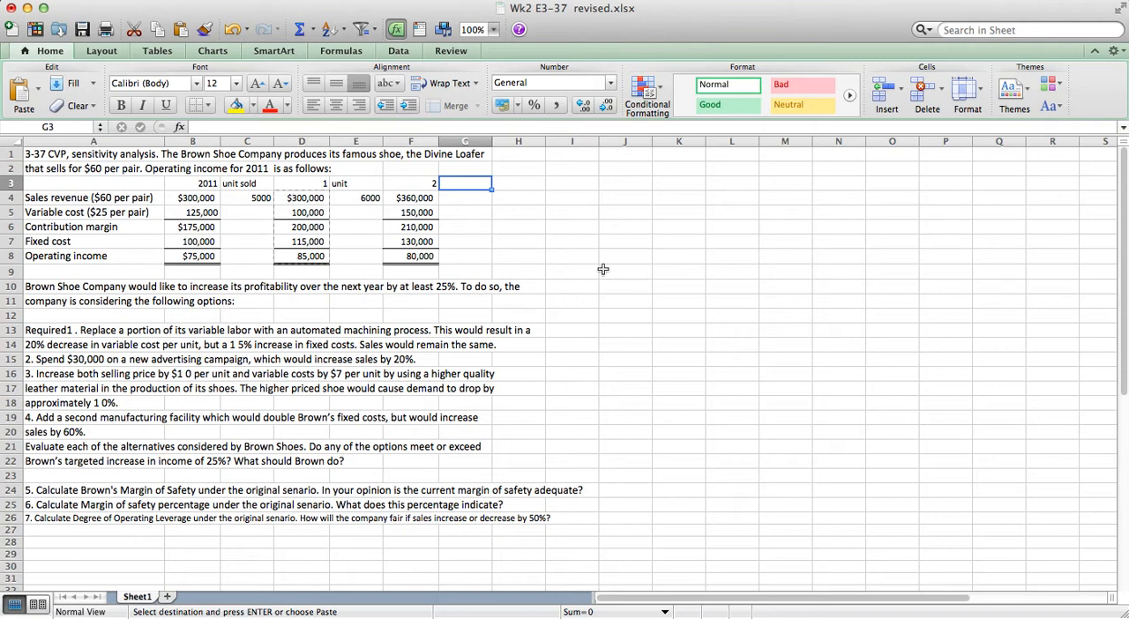
Label G3 "unit" and calculate option 3's units in G4 as 90% of the 2011 units, =C4*0.9.
type("unit")
key("Return")
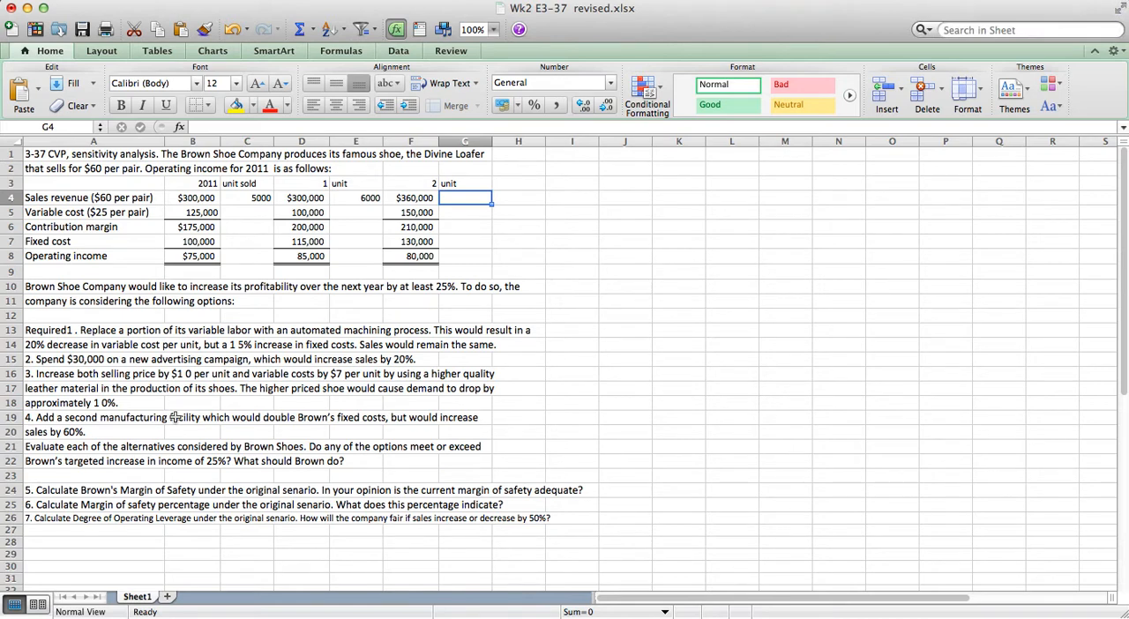
type("=")
key("Left")
key("Left")
key("Left")
key("Left")
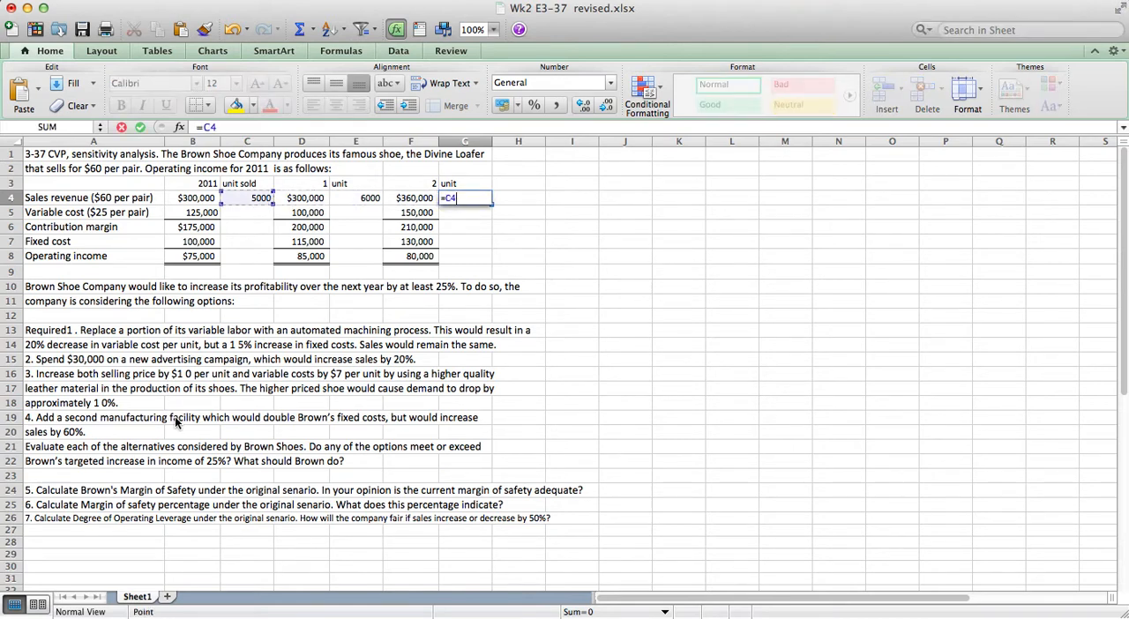
type("*")
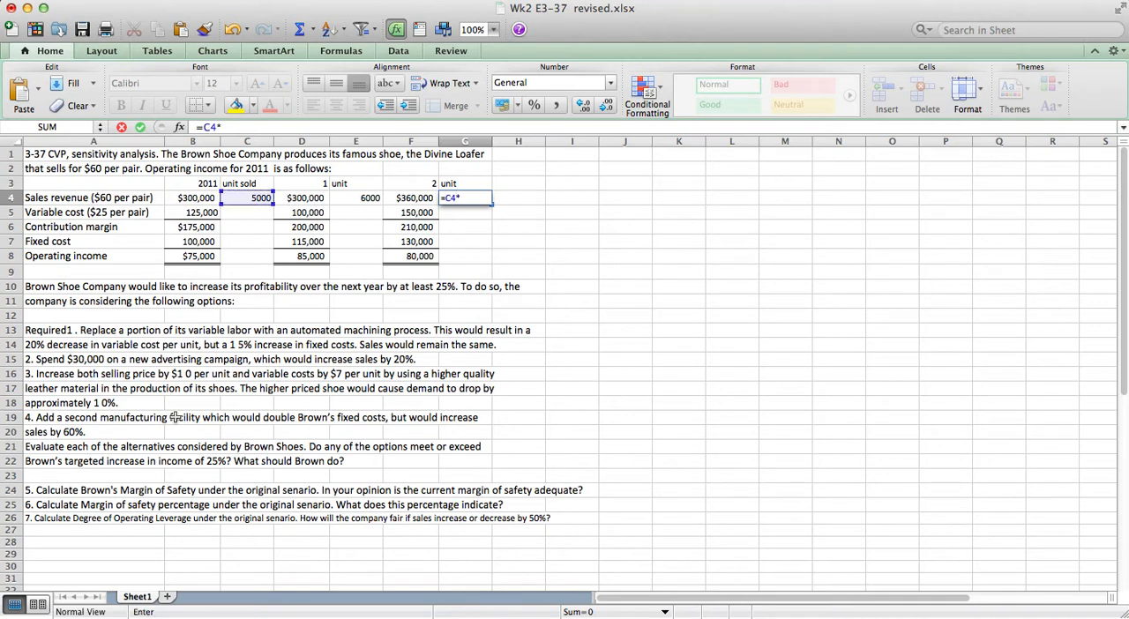
type("0.9")
key("Return")
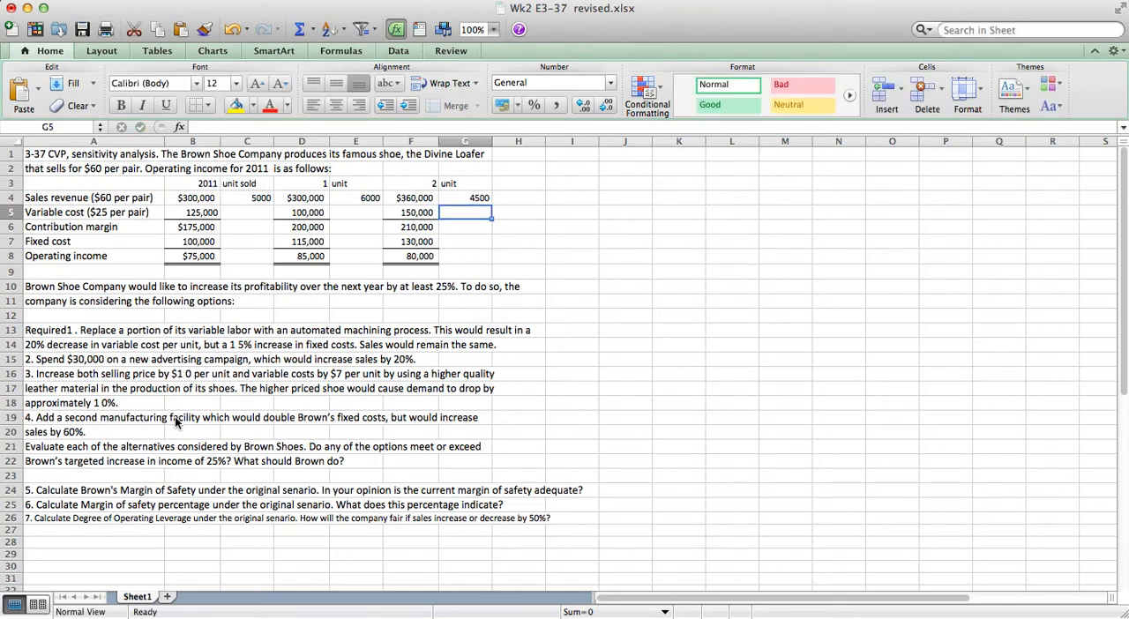
Calculate option 3's sales revenue in H4 as its units times the selling price raised by $10, =G4*(60+10).
key("Up")
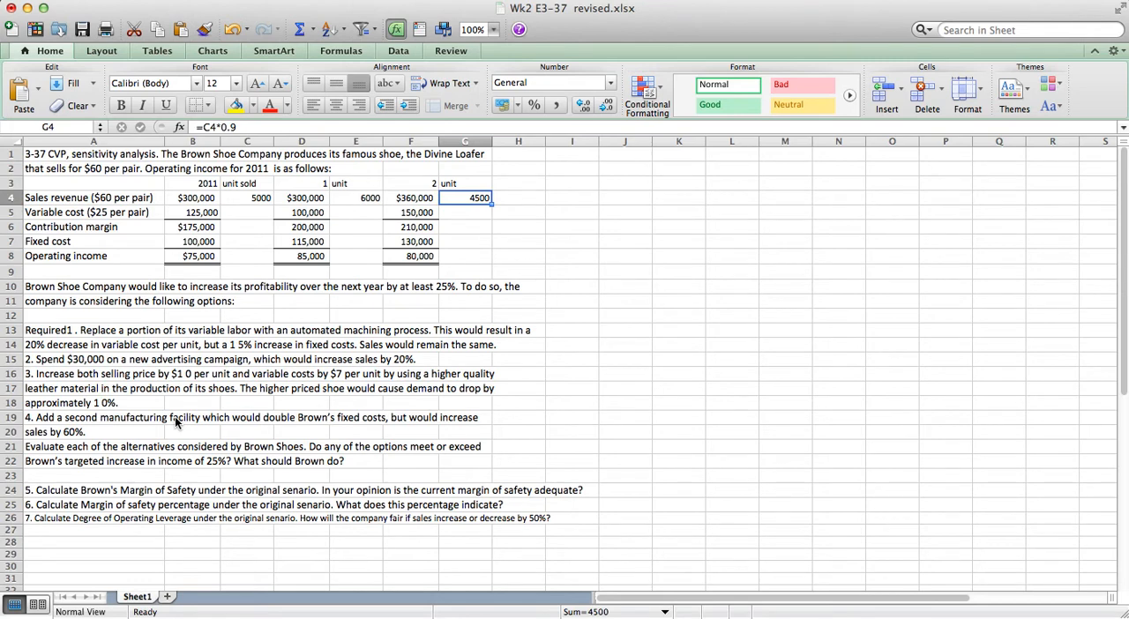
key("Right")
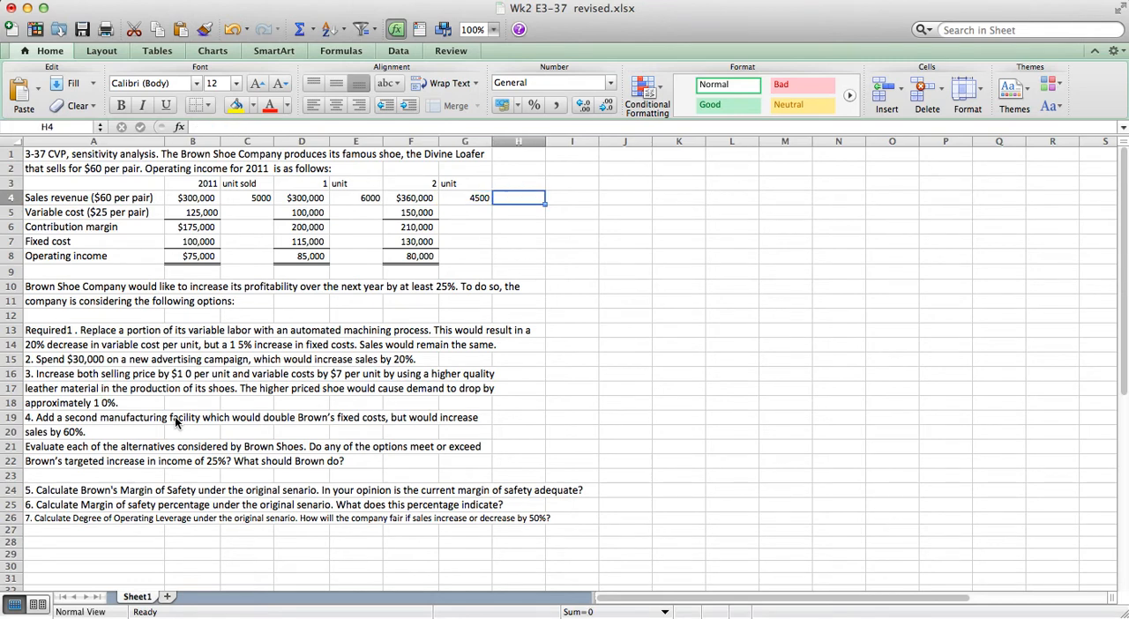
type("=")
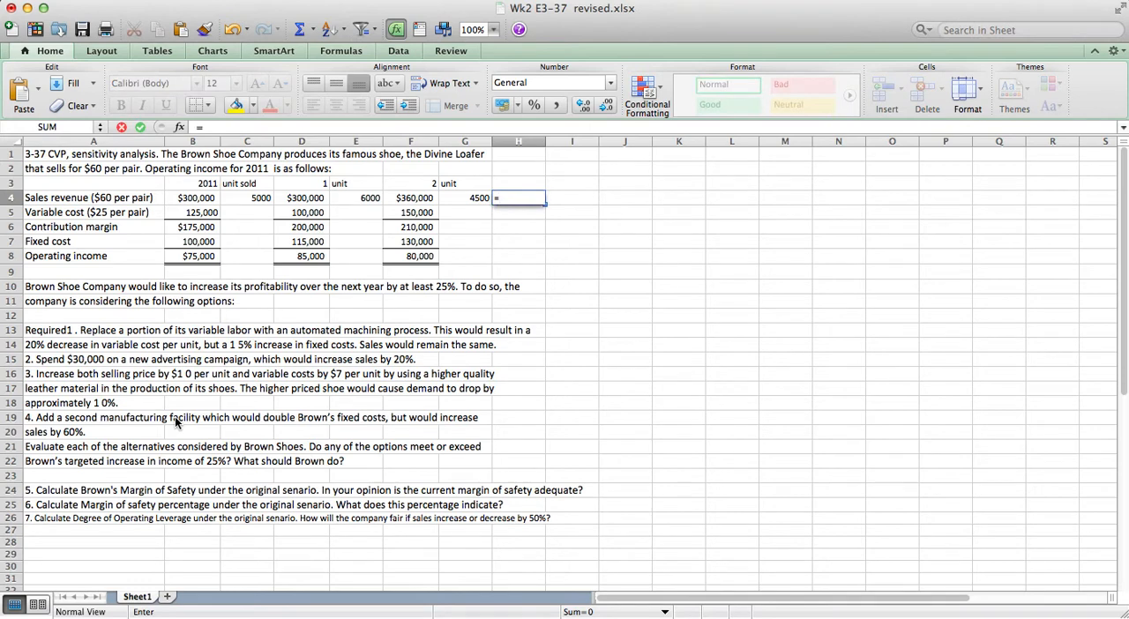
key("Left")
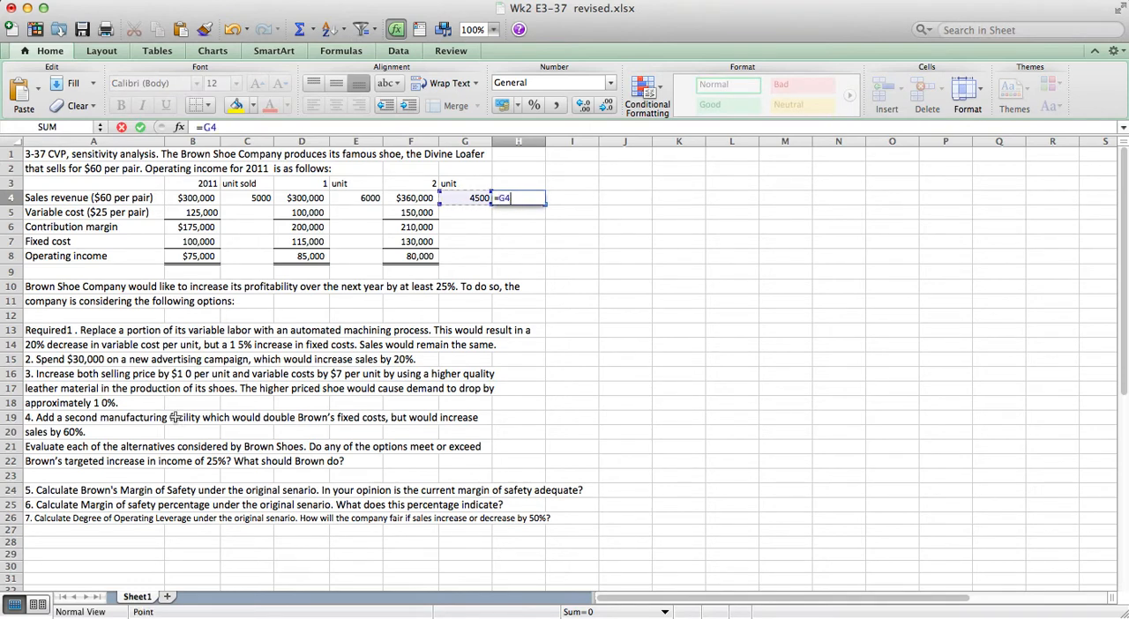
type("*(60")
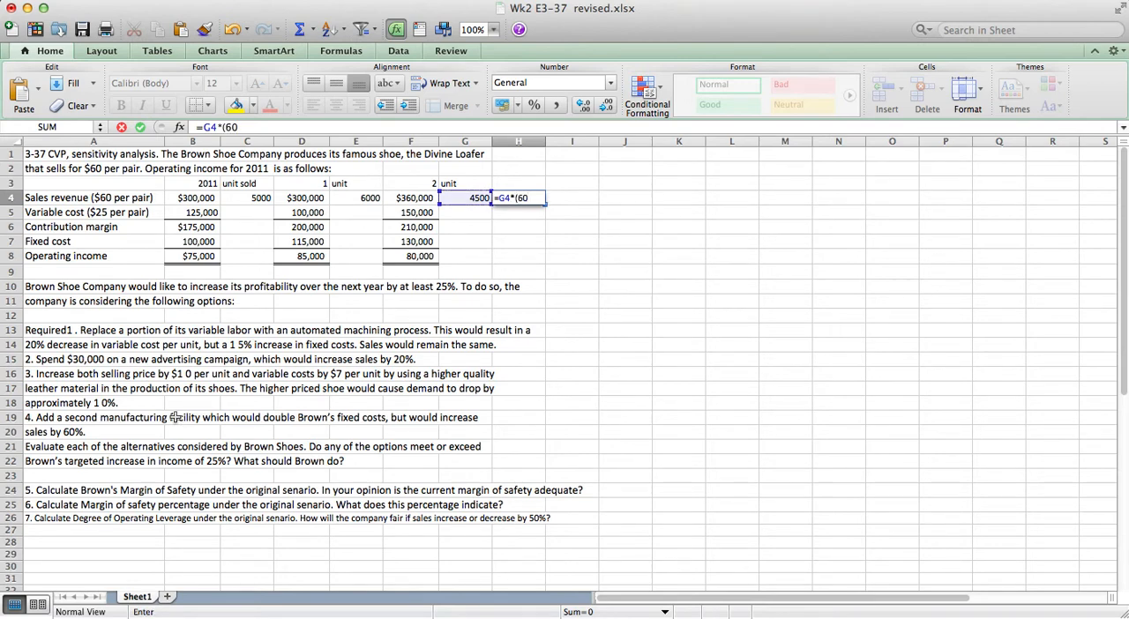
type("+10)")
key("Return")
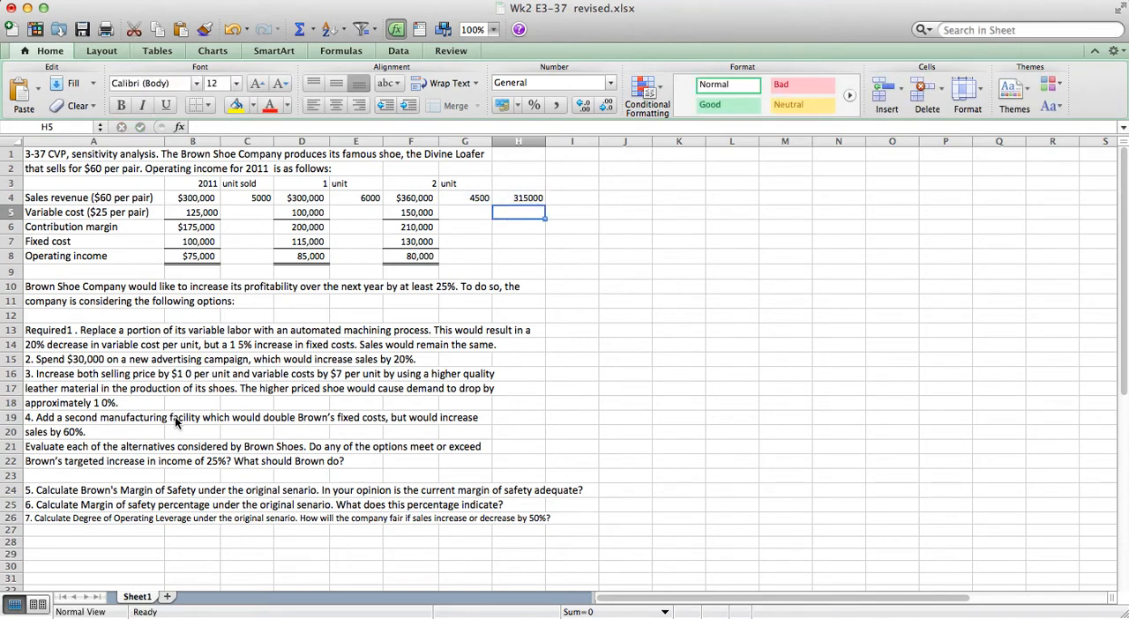
Copy option 2's cells F4:F8 and paste only their formats onto option 3's cells H4:H8.
key("Up")
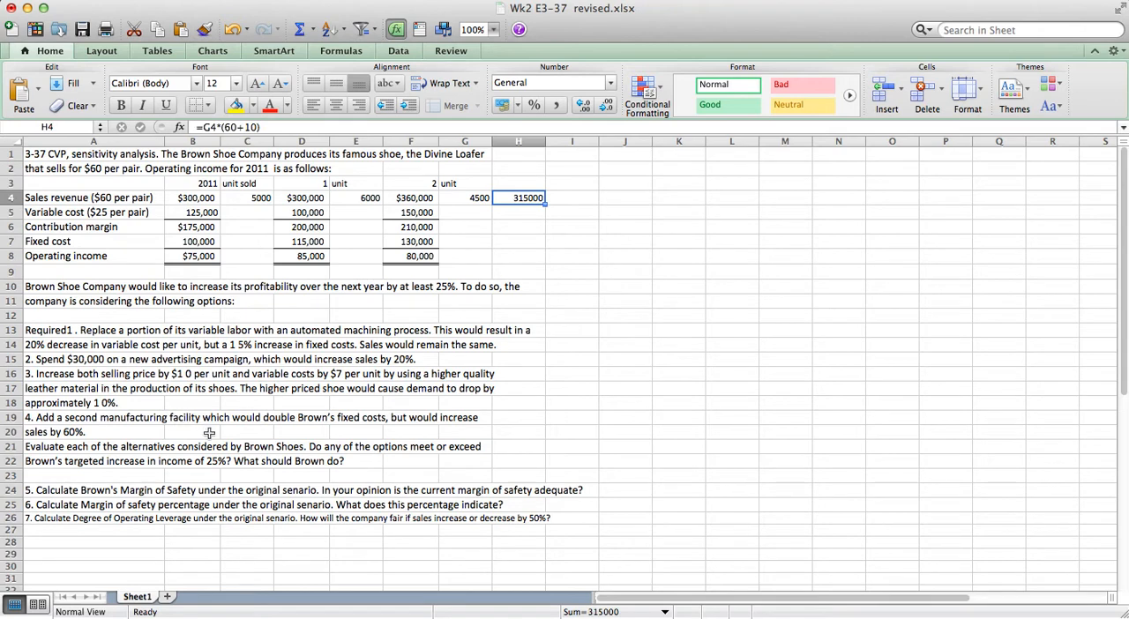
left_click_drag(512, 197, 518, 257)
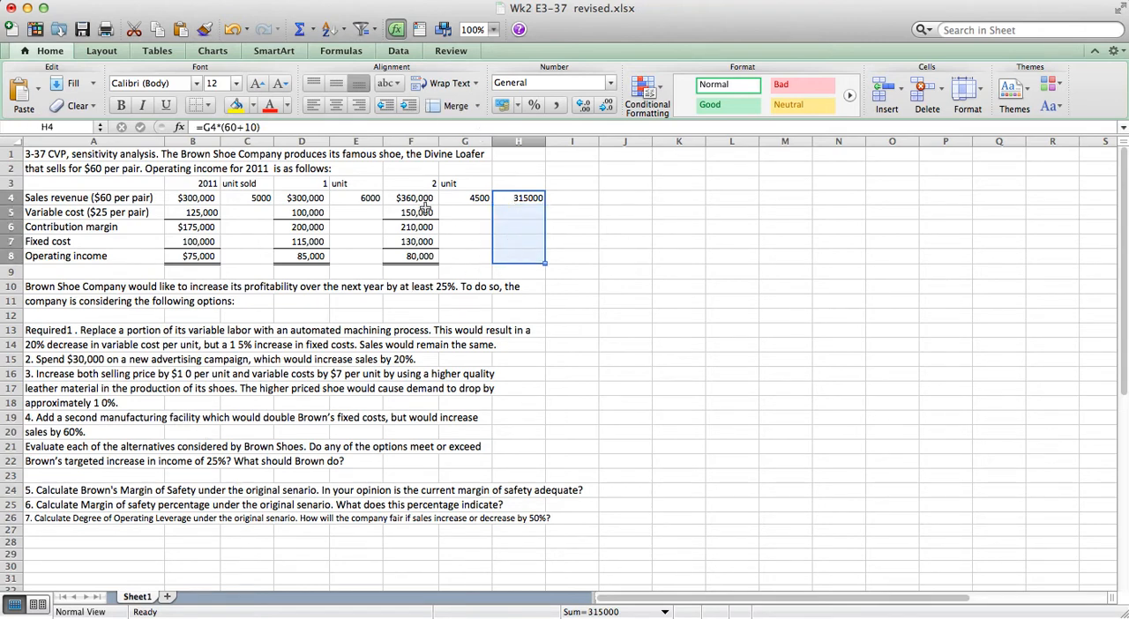
left_click(704, 252)
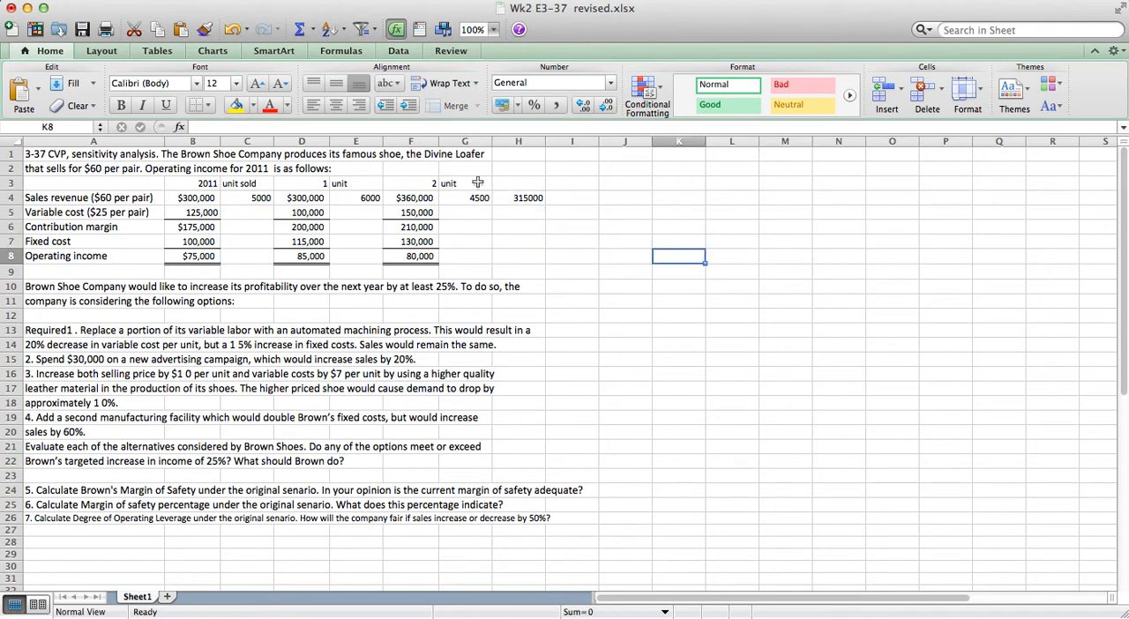
left_click_drag(412, 196, 411, 258)
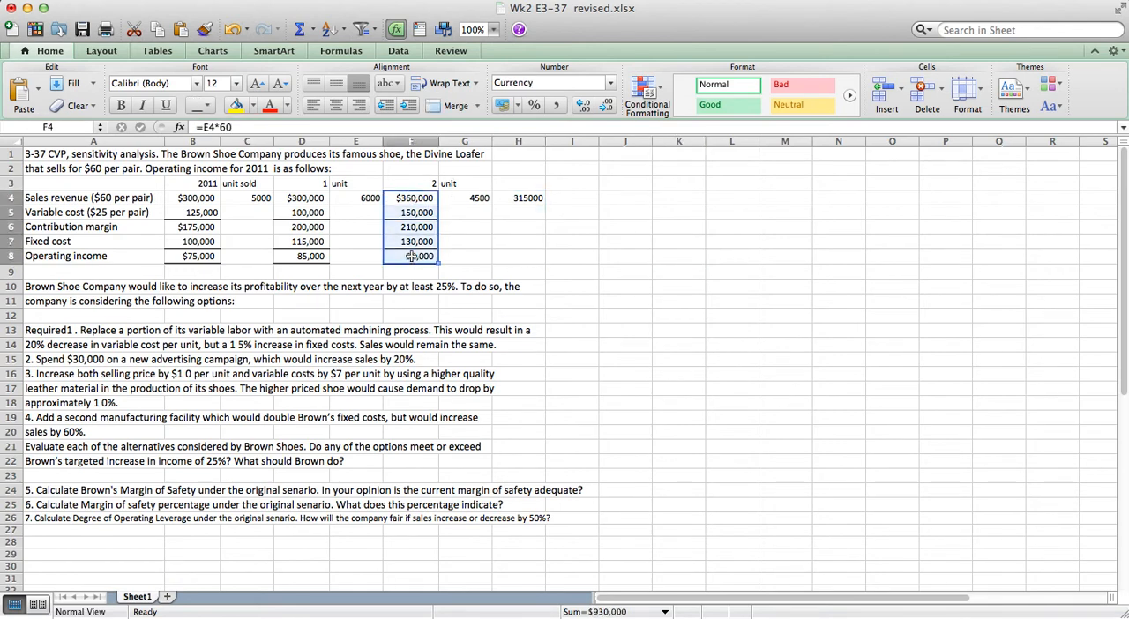
left_click(414, 227)
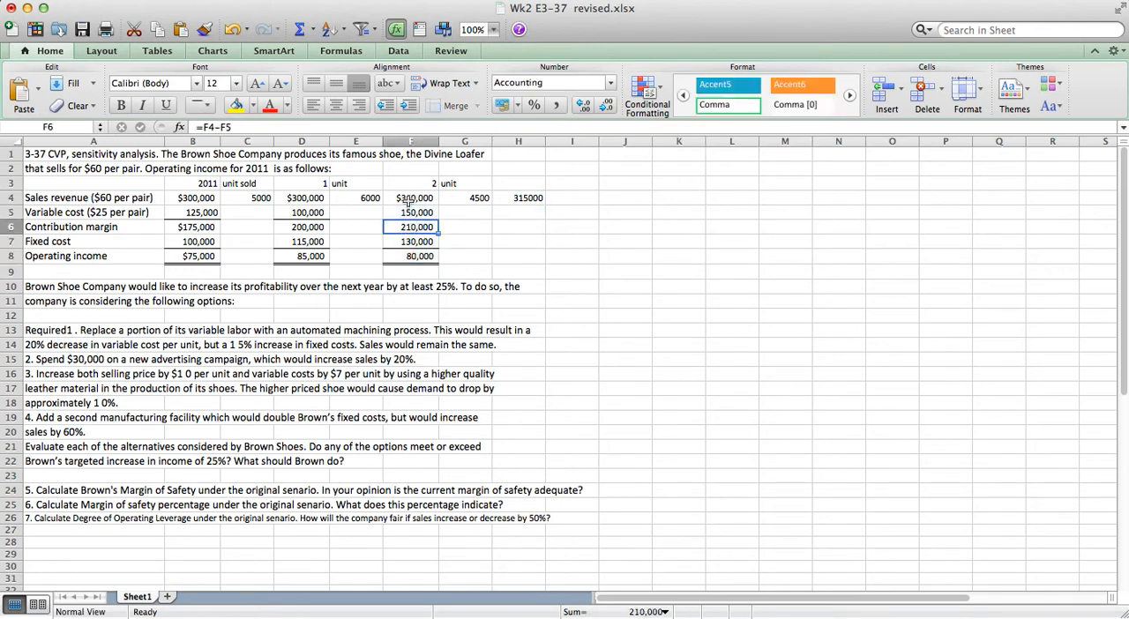
left_click_drag(411, 198, 408, 256)
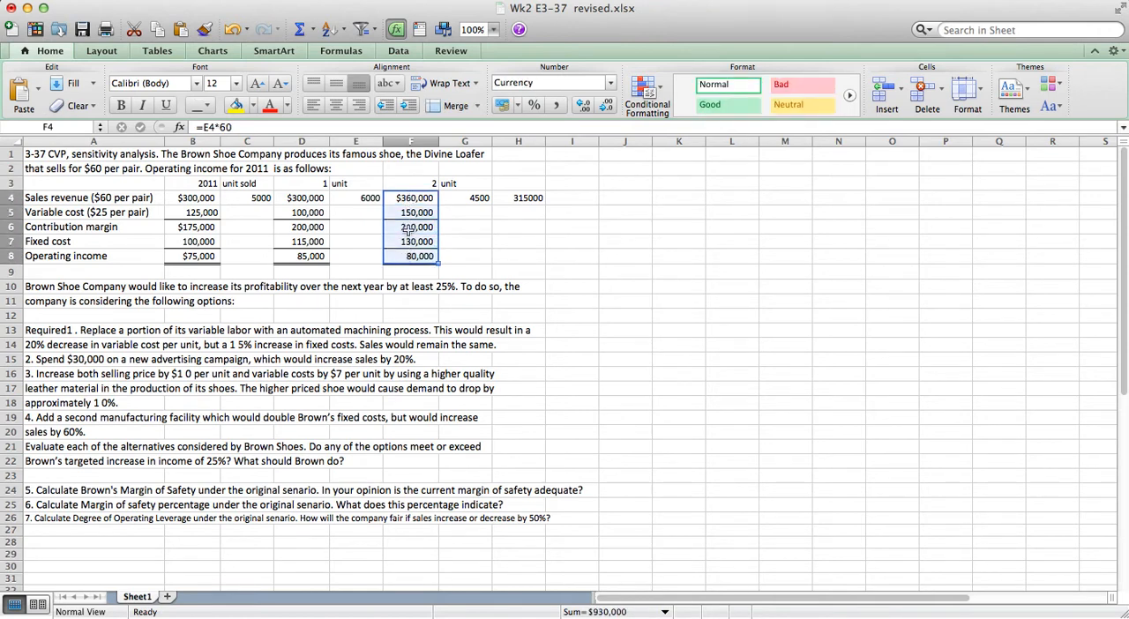
right_click(408, 230)
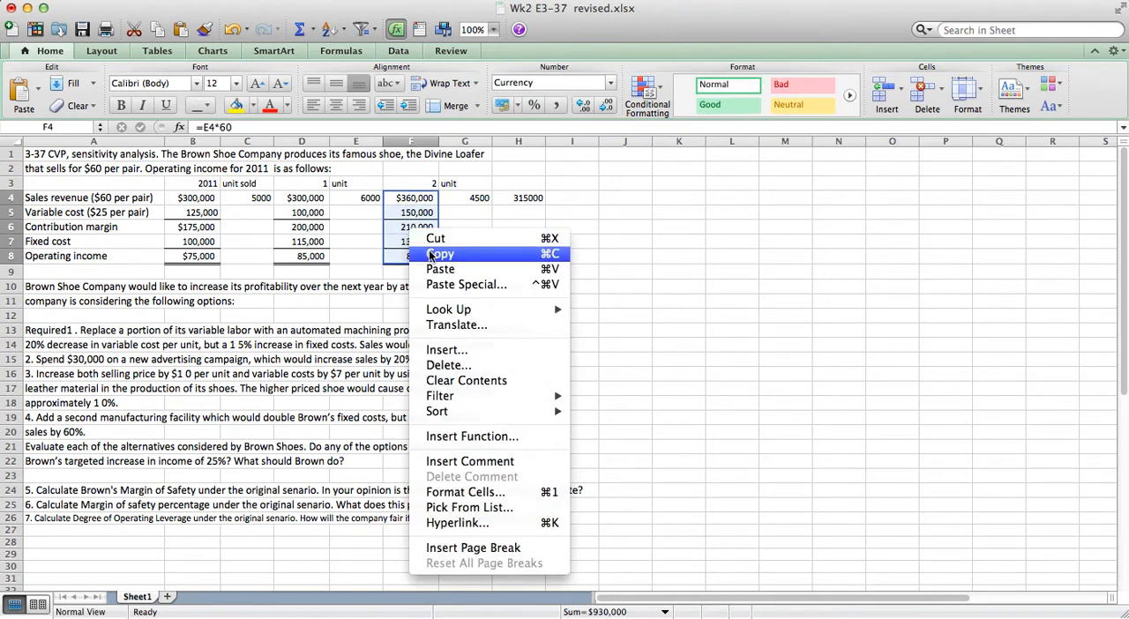
left_click(432, 256)
left_click_drag(519, 199, 516, 253)
right_click(512, 237)
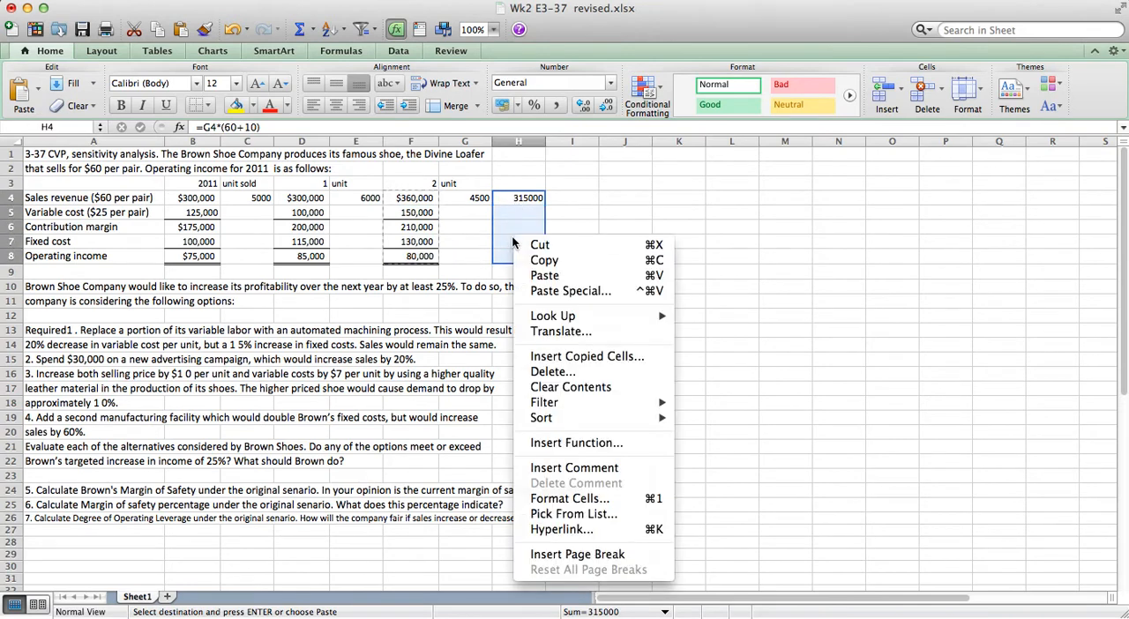
left_click(544, 291)
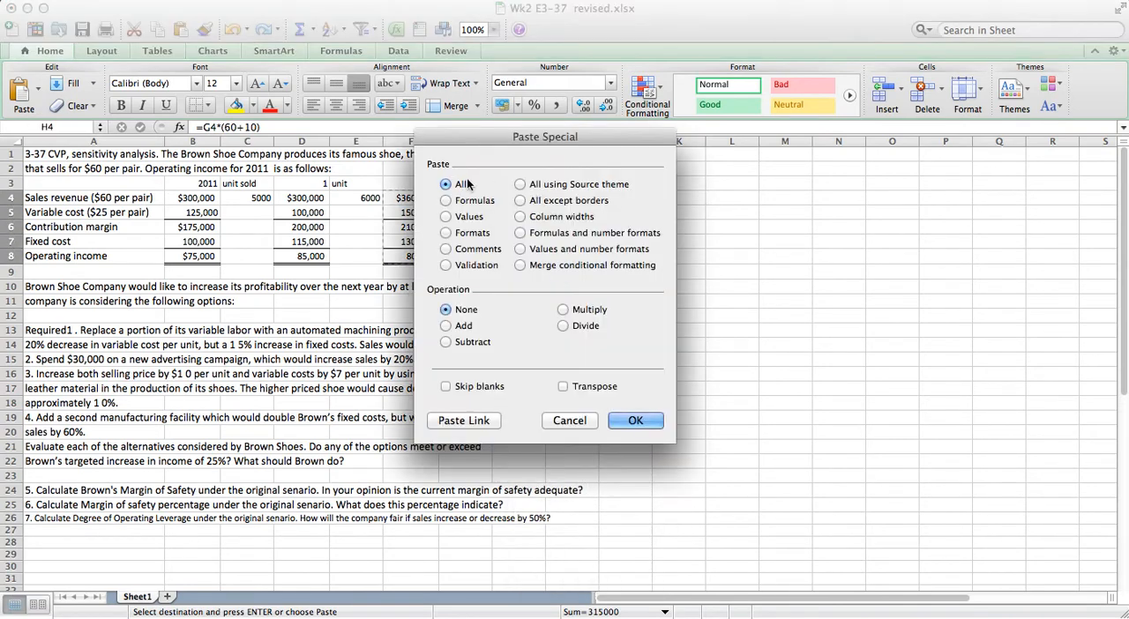
left_click(447, 233)
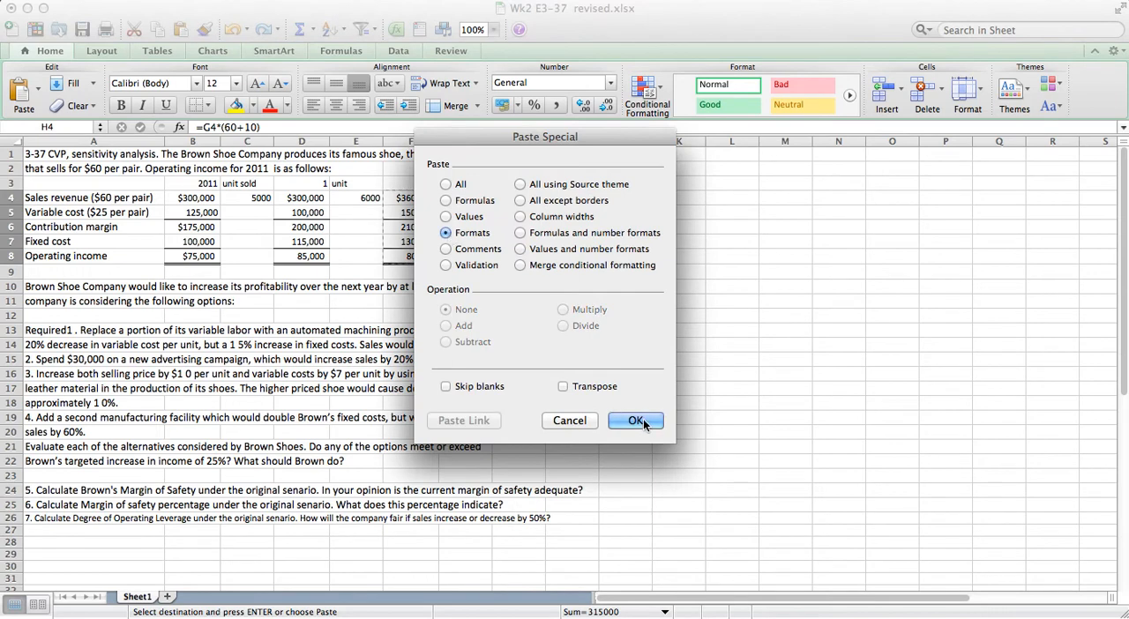
left_click(643, 419)
Calculate option 3's variable cost in H5 as its units times the unit cost raised by $7, =G4*(25+7).
left_click(526, 213)
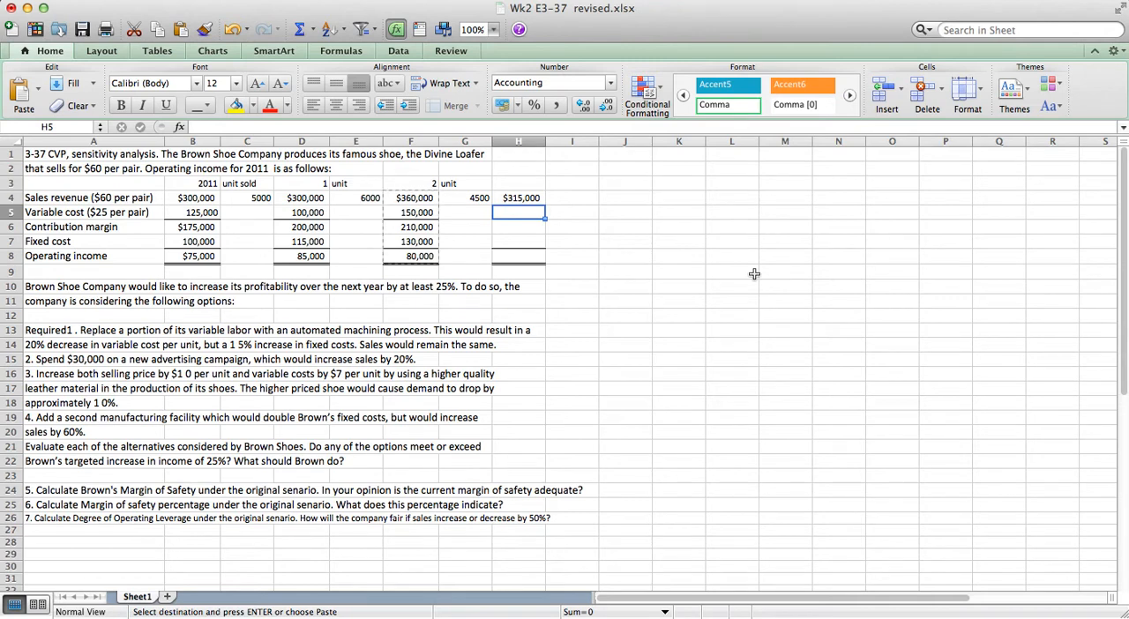
type("=")
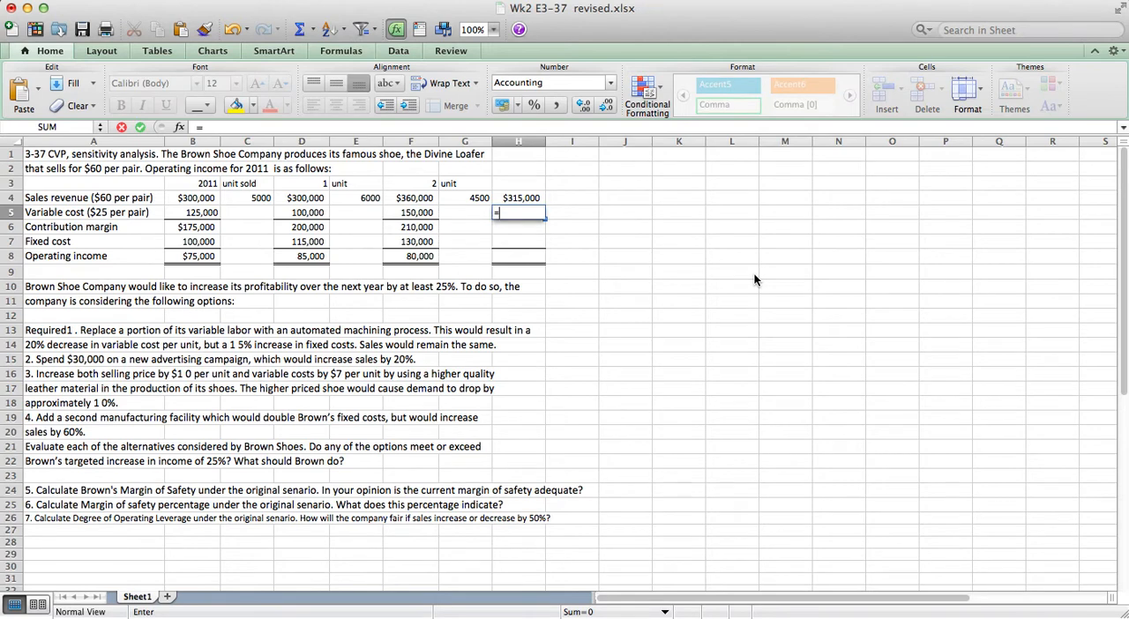
key("Up")
key("Left")
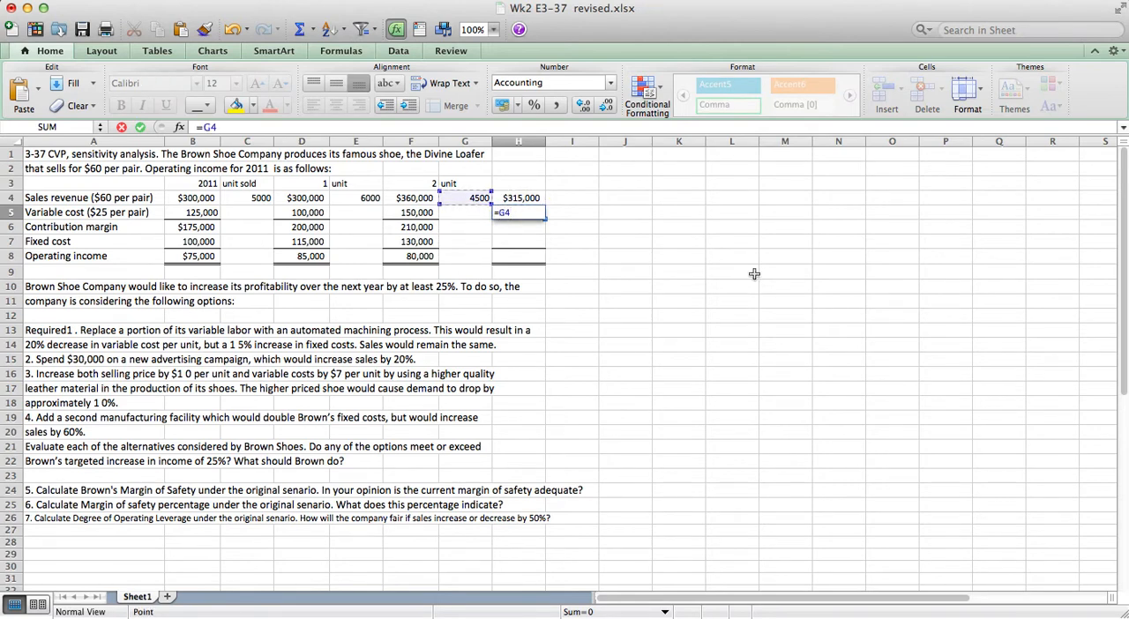
type("*(25")
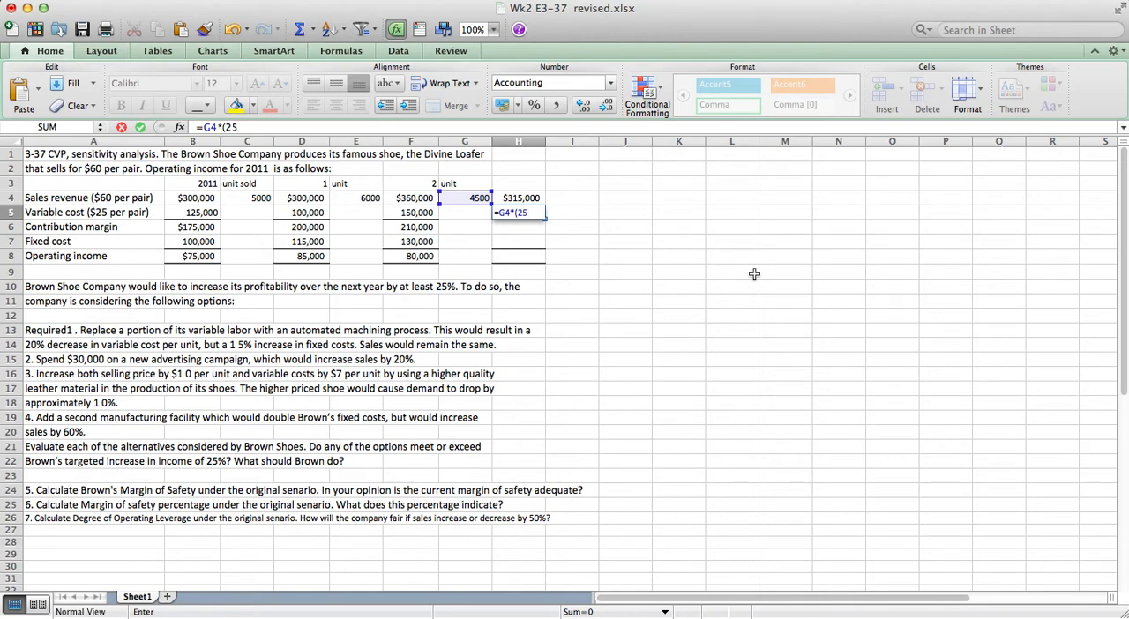
type("+7")
key("Return")
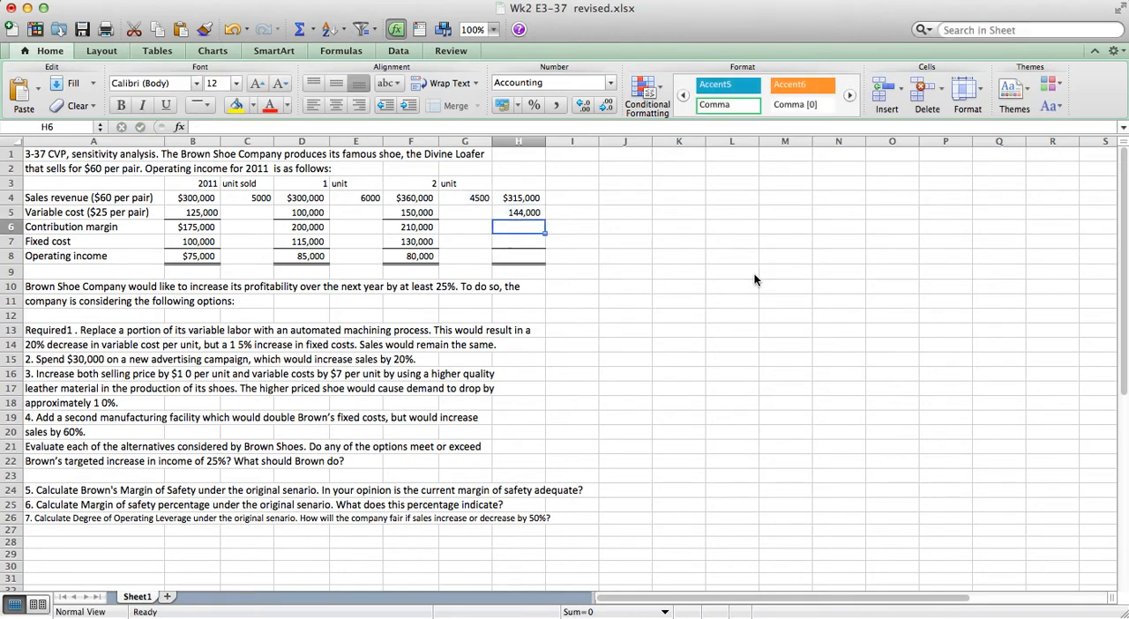
Calculate option 3's contribution margin in H6 as sales revenue minus variable cost, =H4-H5.
type("=")
key("Up")
key("Up")
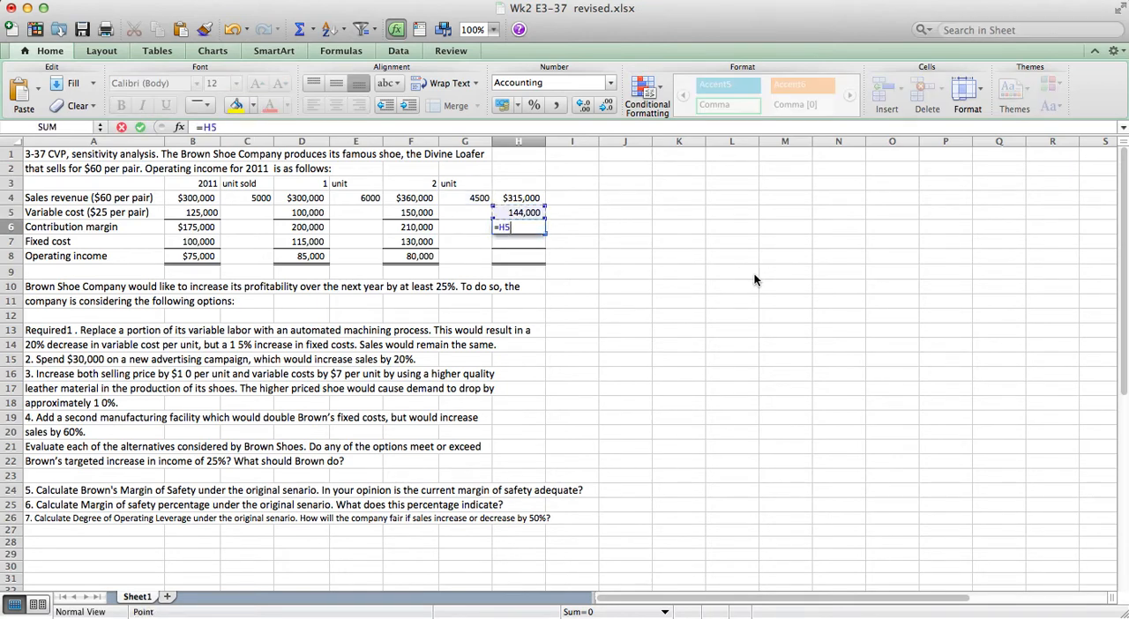
type("-")
key("Up")
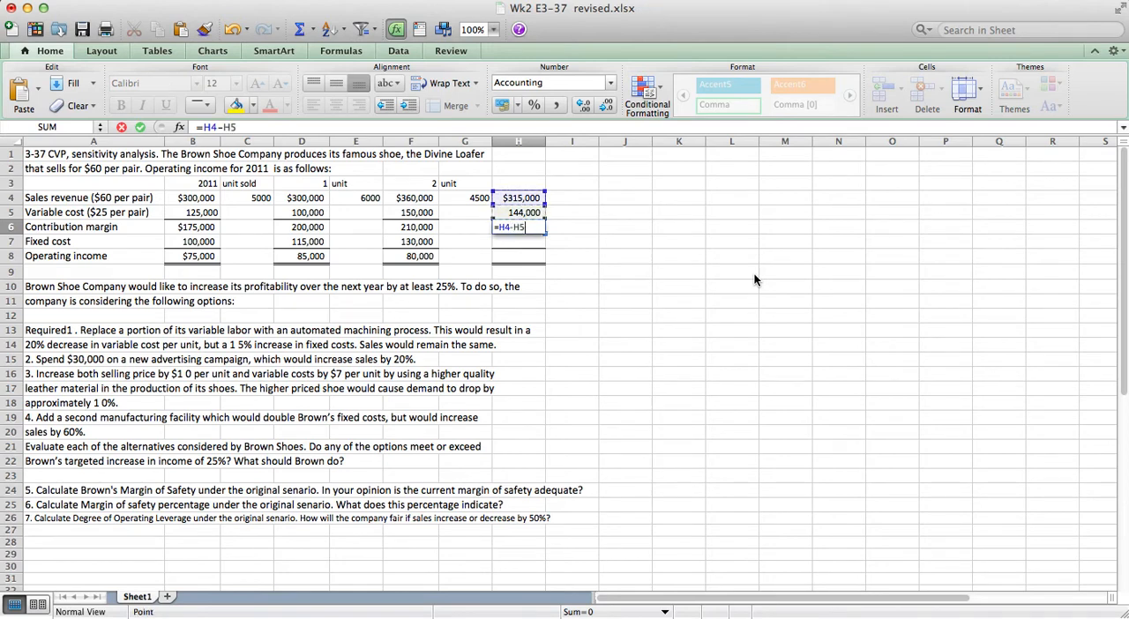
key("Return")
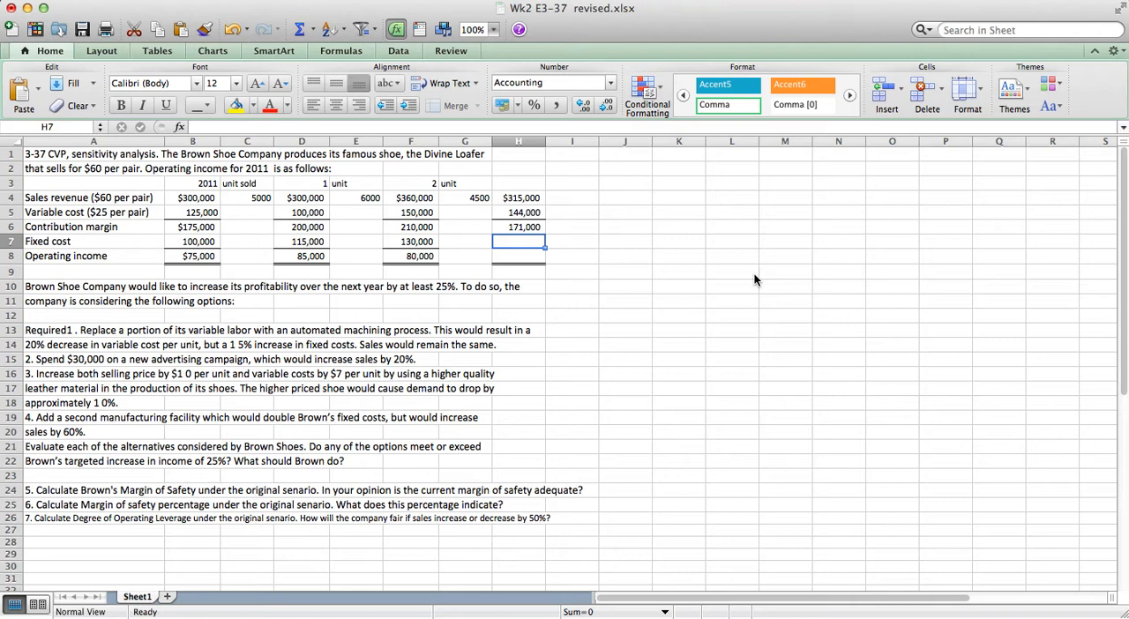
Set option 3's fixed cost in H7 equal to the 2011 fixed cost by referencing B7.
type("=")
key("Left")
key("Left")
key("Left")
key("Left")
key("Left")
key("Left")
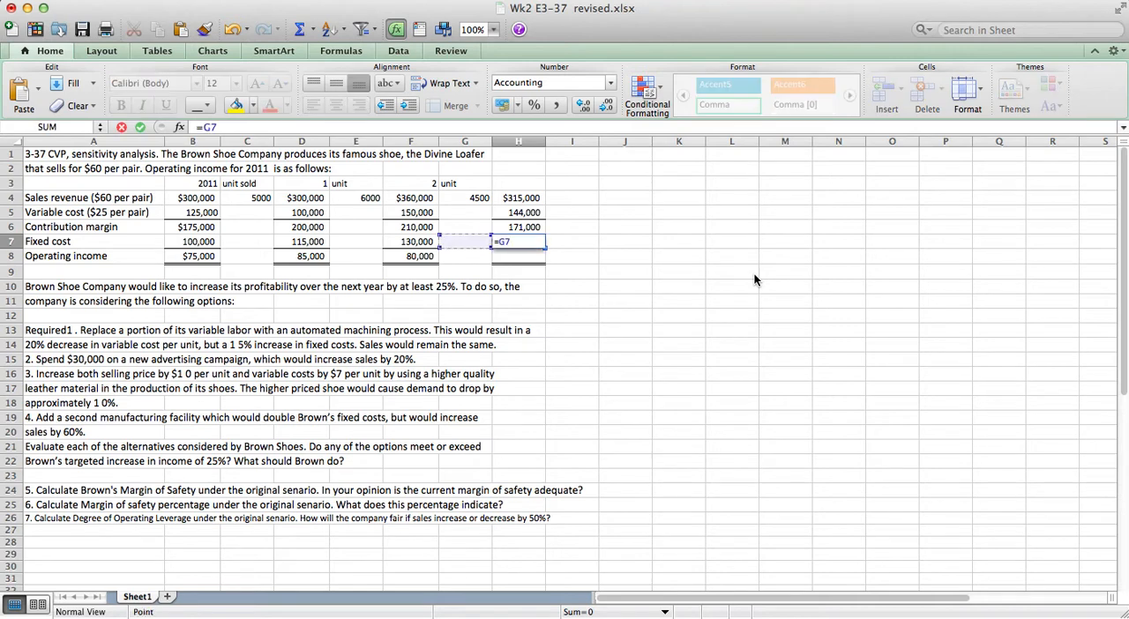
key("Return")
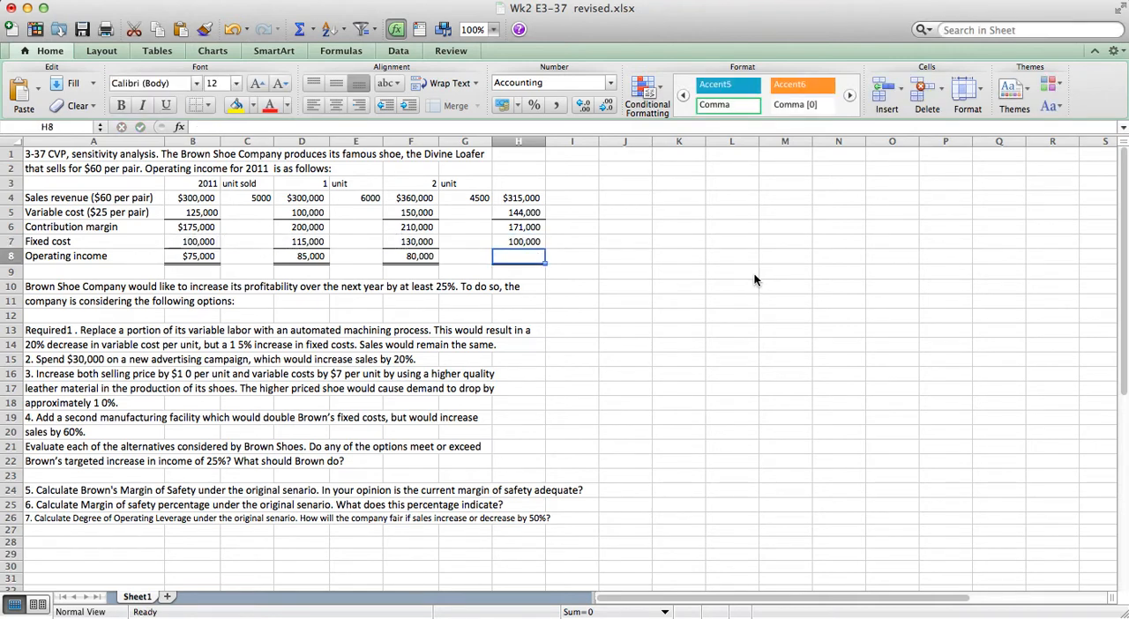
Calculate option 3's operating income in H8 as contribution margin minus fixed cost, =H6-H7.
type("=")
key("Up")
key("Up")
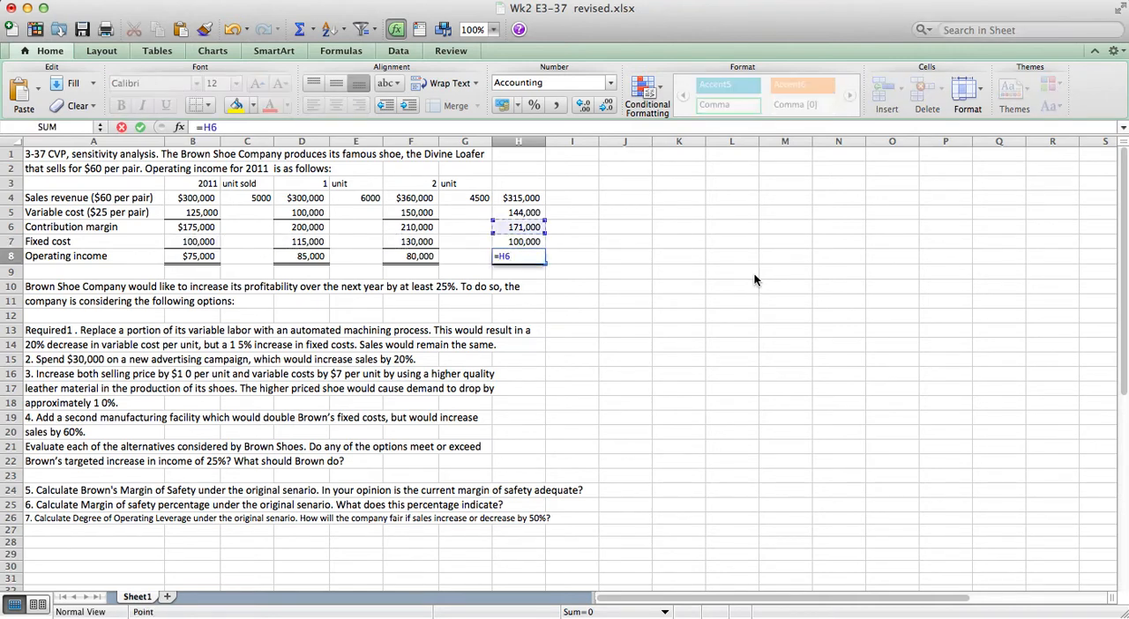
type("-")
key("Up")
key("Return")
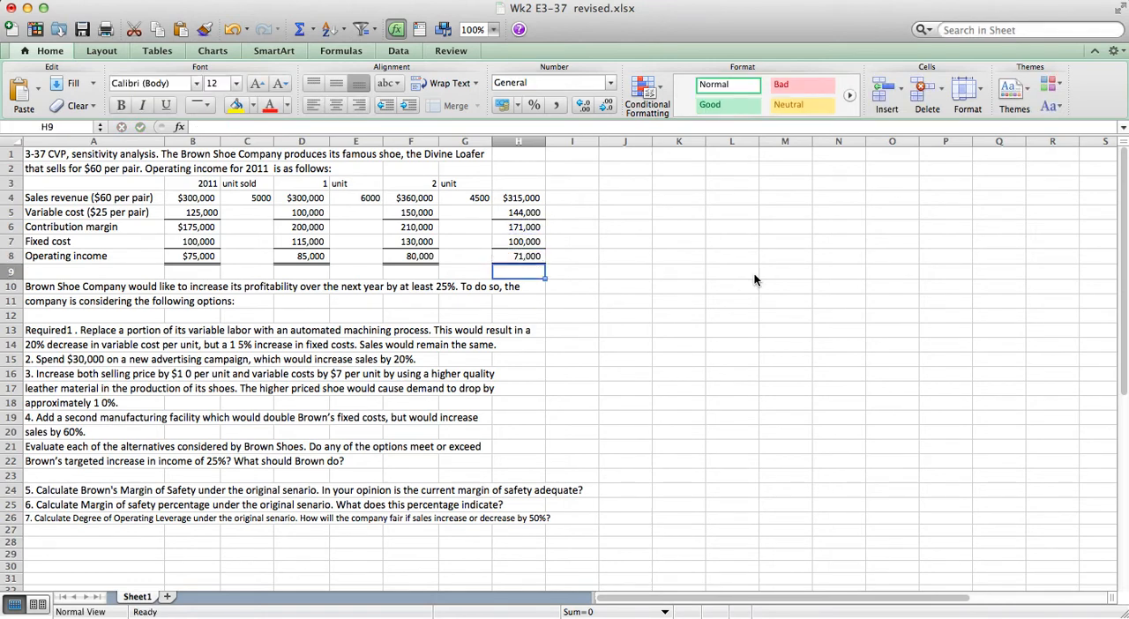
Enter the option number 3 as the column heading in H3, then select I3.
key("Up")
key("Up")
key("Up")
key("Up")
key("Up")
key("Up")
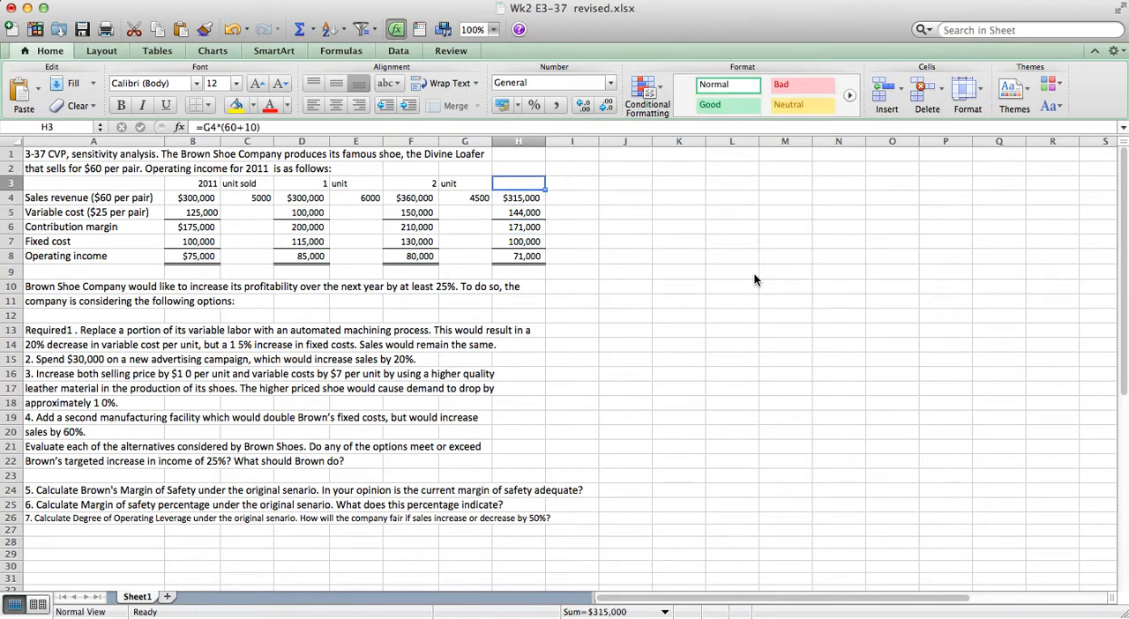
type("3")
key("Return")
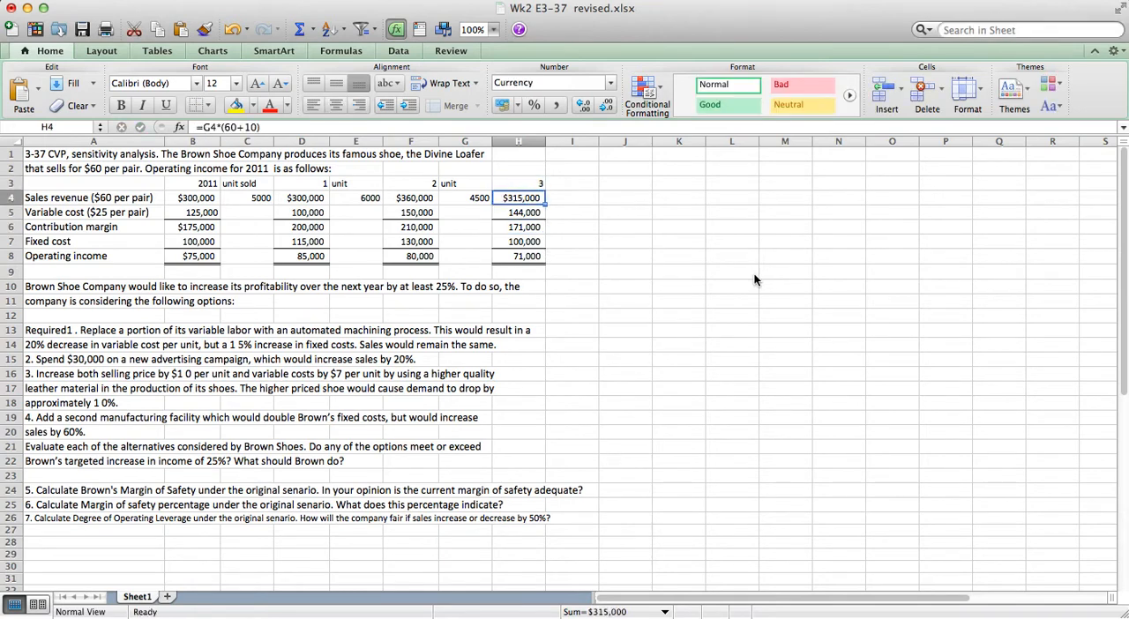
key("Up")
key("Right")
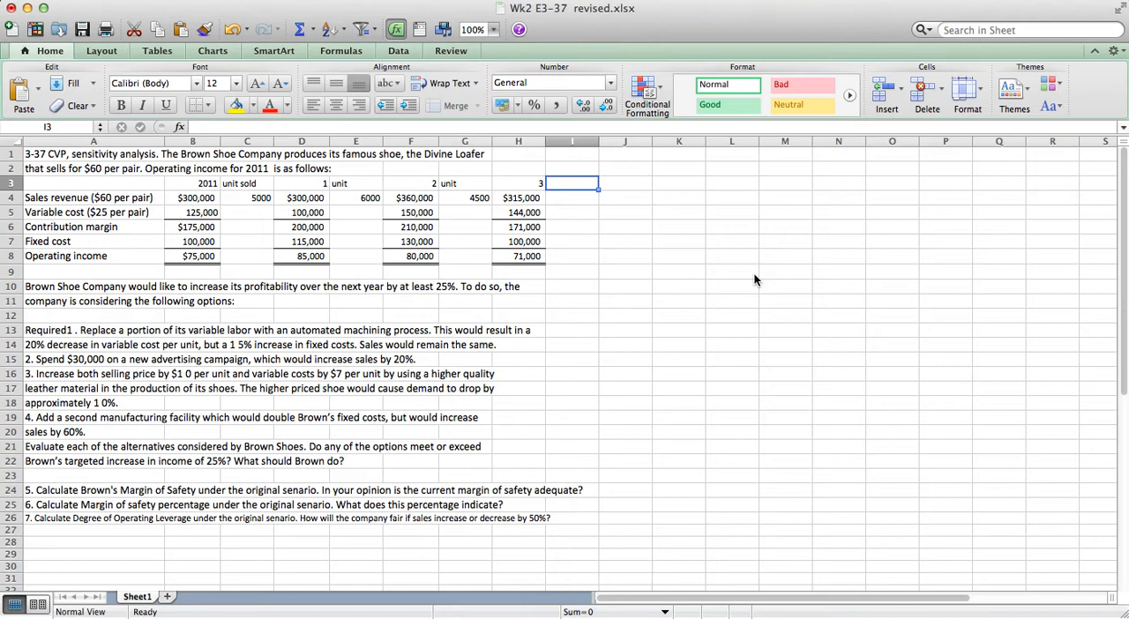
Enter the column headings for option 4: "unit" in I3 and the option number 4 in J3.
type("unit")
key("Return")
key("Up")
key("Right")
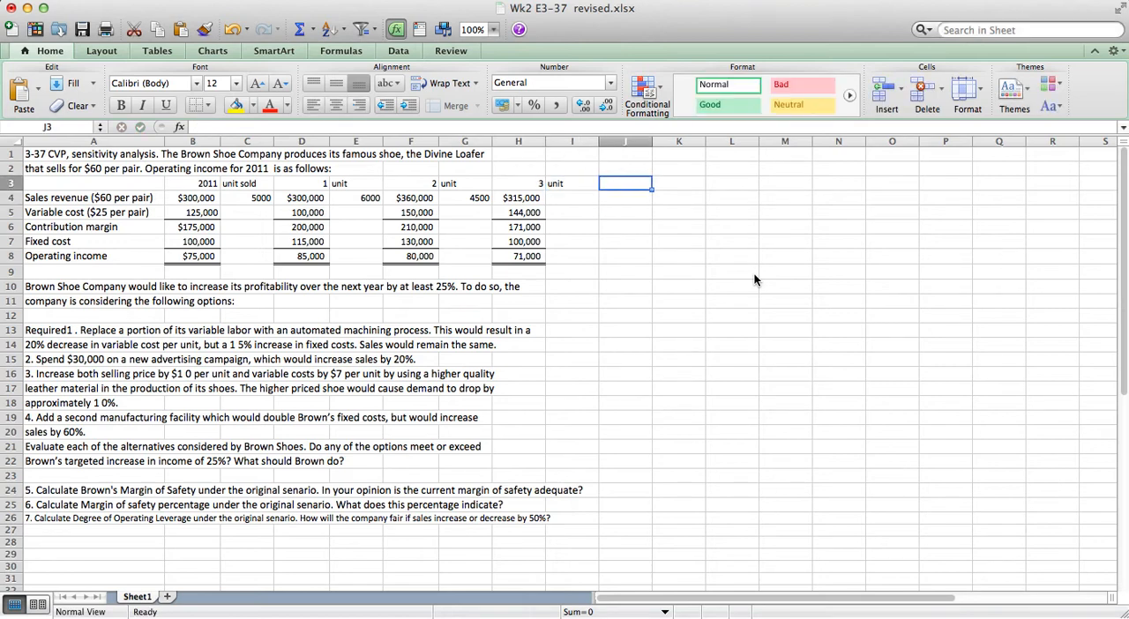
type("4")
key("Return")
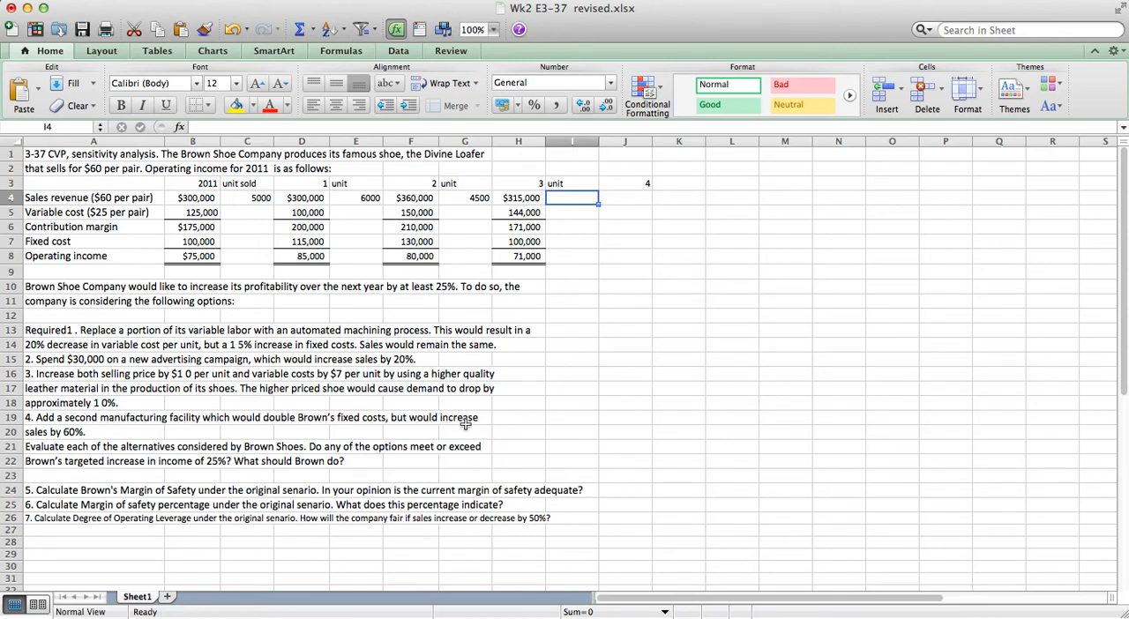
Calculate option 4's units sold in I4 as the 2011 units increased by 60%, =C4*1.6.
type("=")
key("Left")
key("Left")
key("Left")
key("Left")
key("Left")
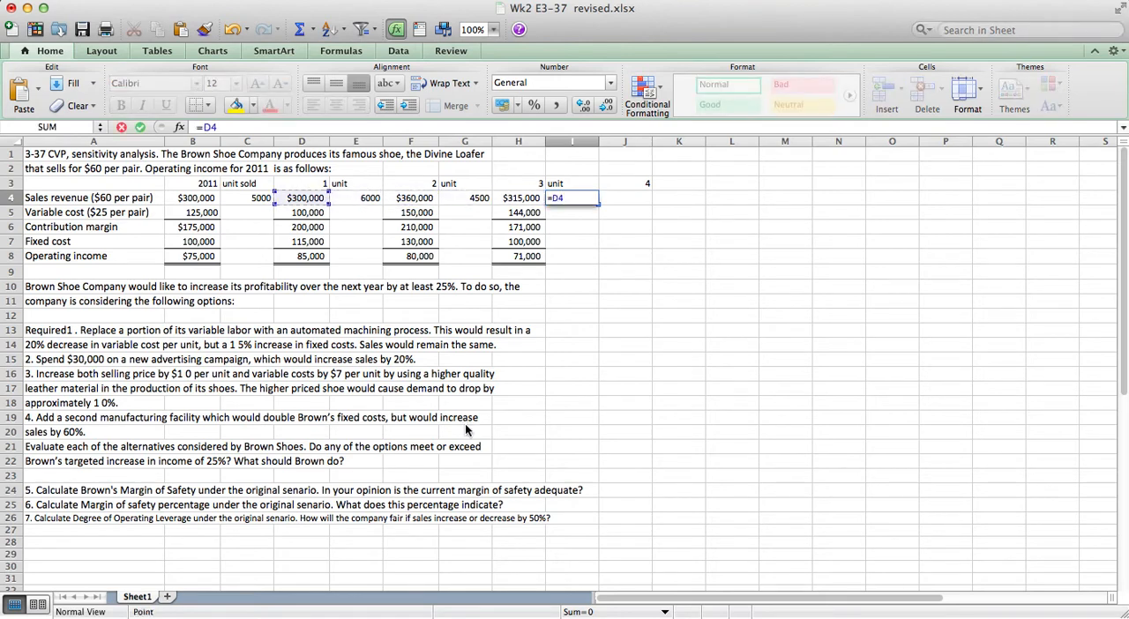
key("Left")
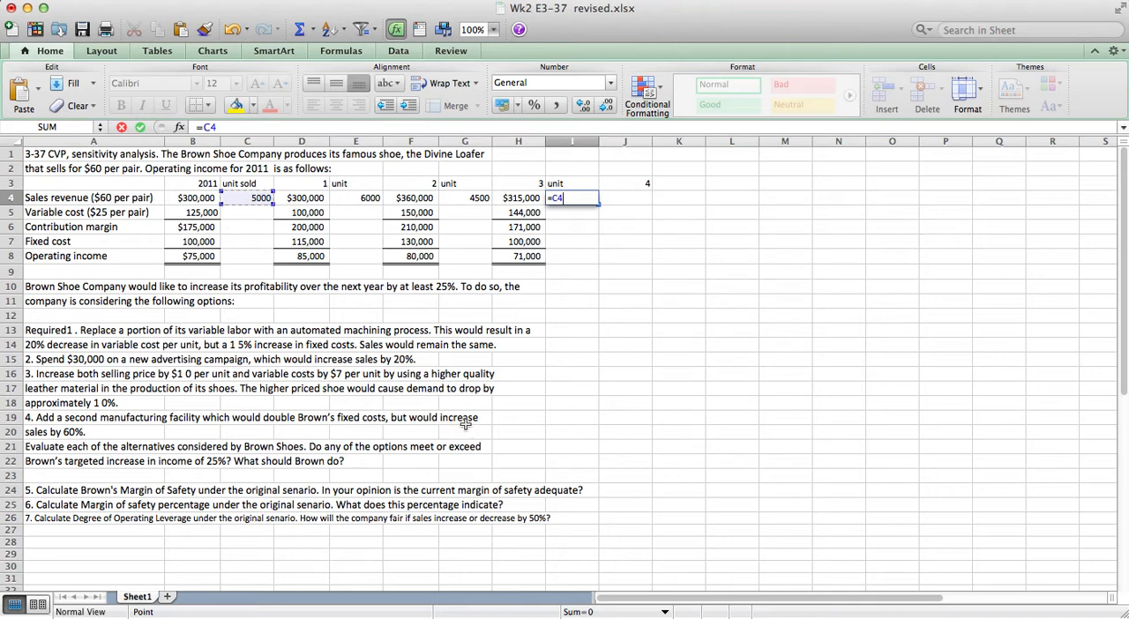
type("*1.6")
key("Return")
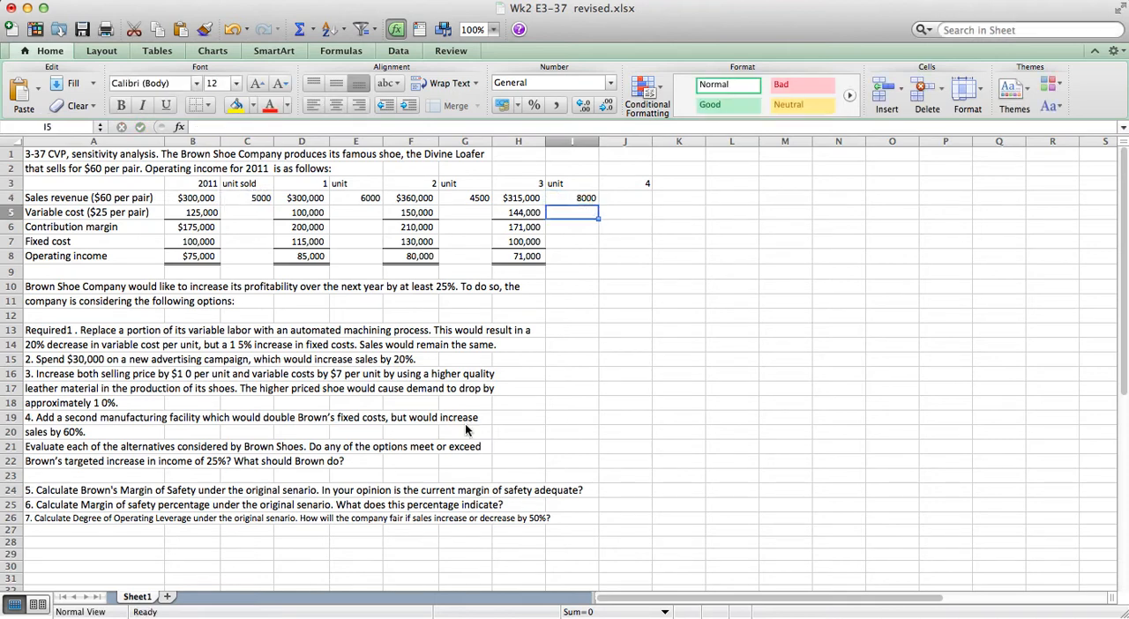
Calculate option 4's sales revenue in J4 as its units times the $60 selling price, =I4*60.
key("Up")
key("Right")
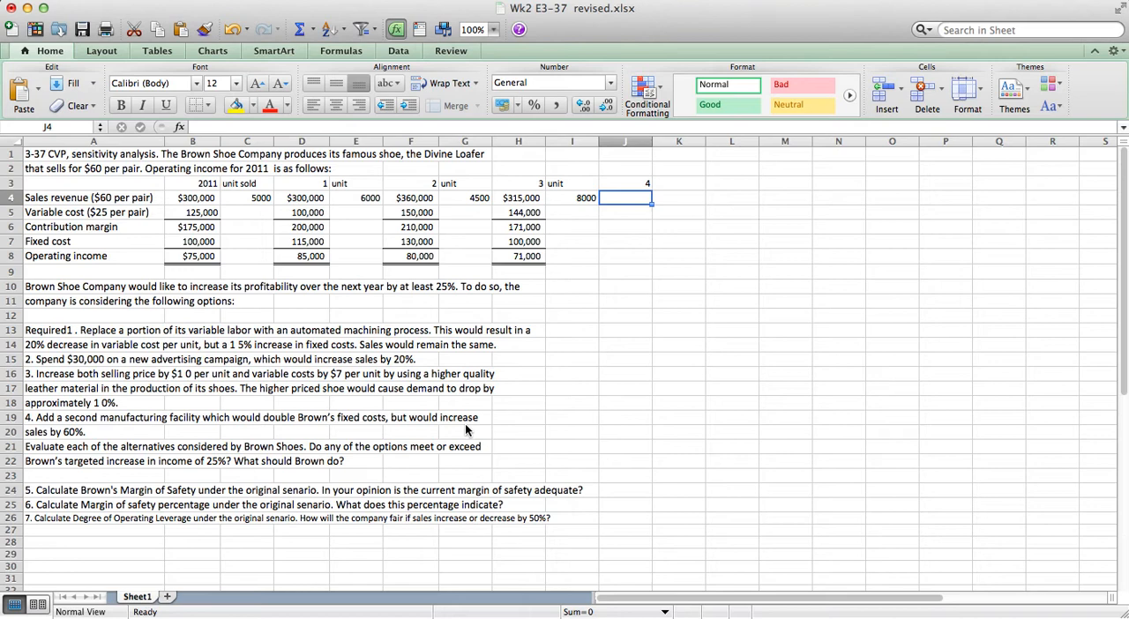
type("=")
key("Left")
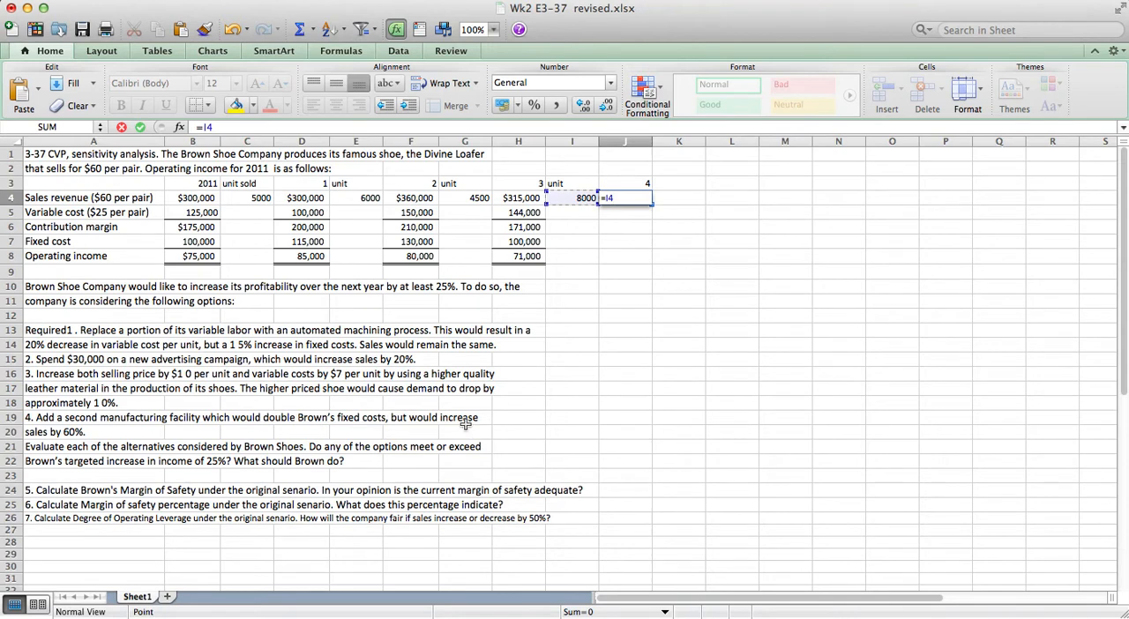
type("*60")
key("Return")
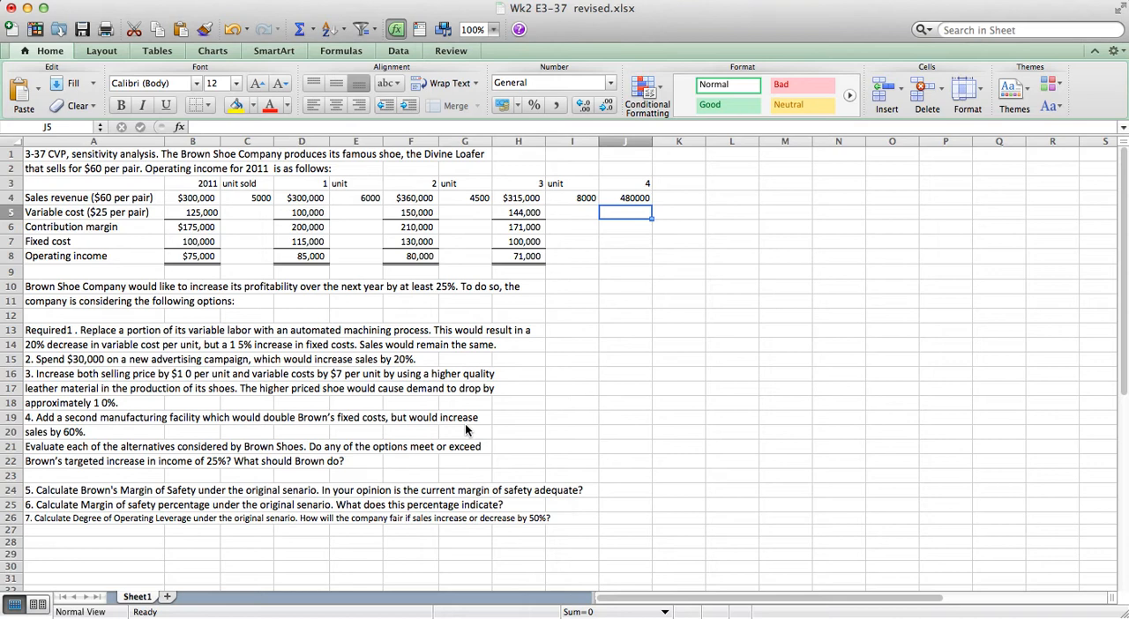
Calculate option 4's variable cost in J5 as its units times $25 per pair, =I4*25.
type("=")
key("Up")
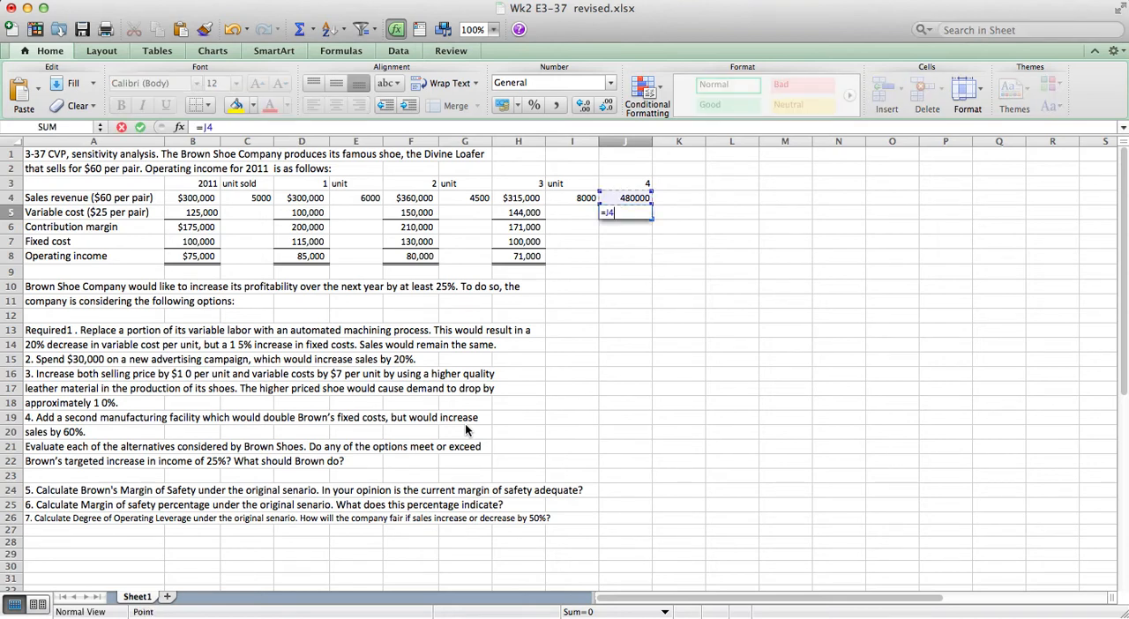
key("Left")
type("*25")
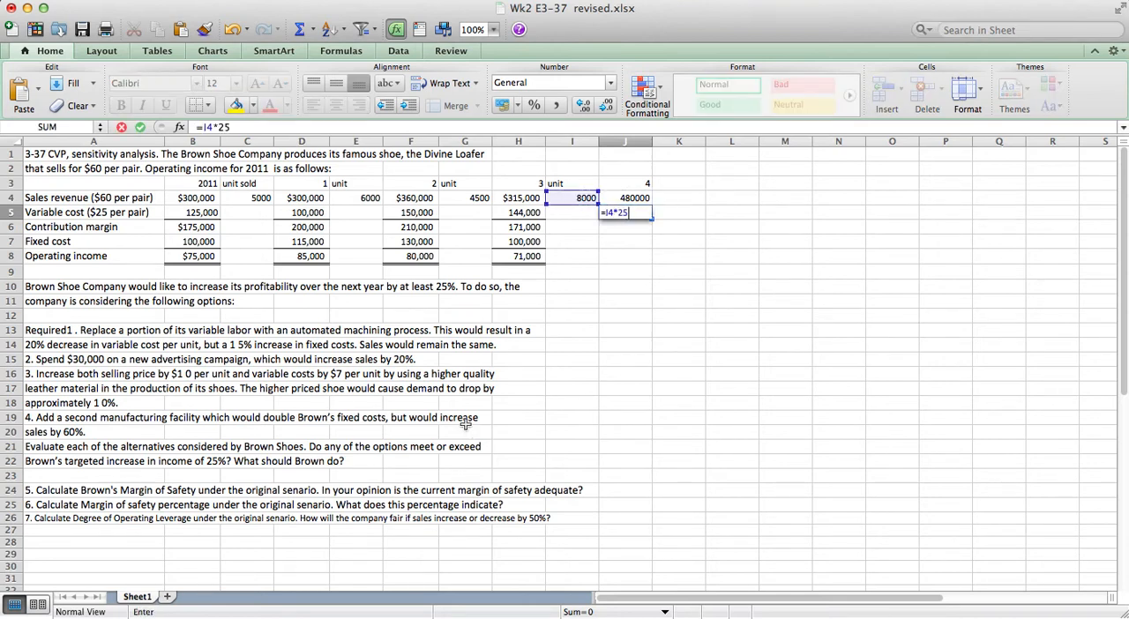
key("Return")
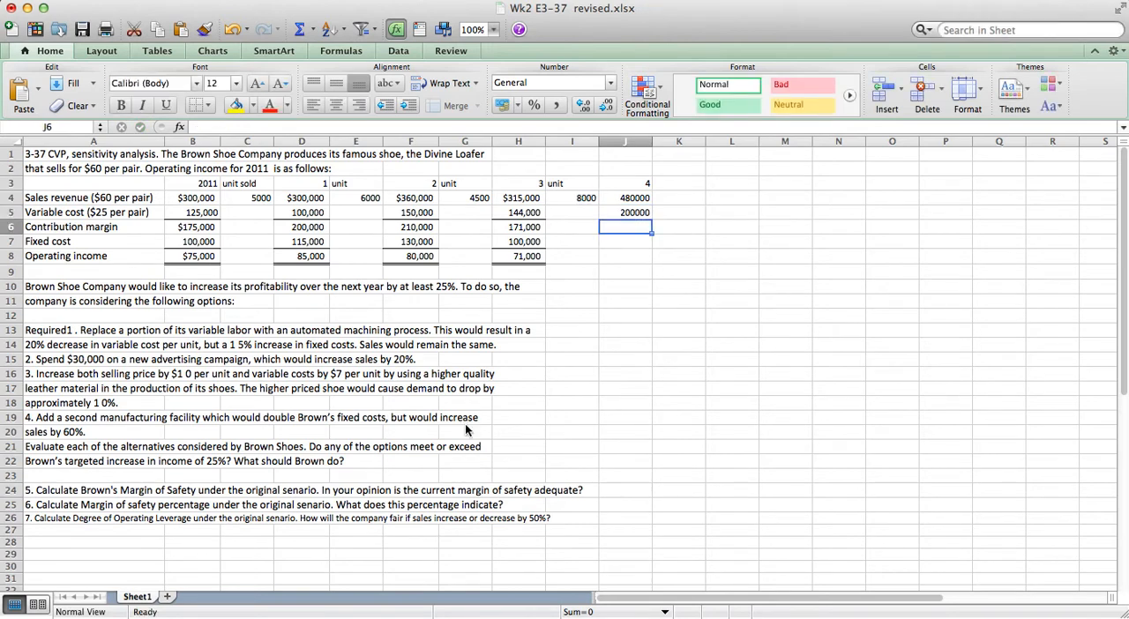
Calculate option 4's contribution margin in J6 as sales revenue minus variable cost, =J4-J5.
type("=")
key("Up")
key("Up")
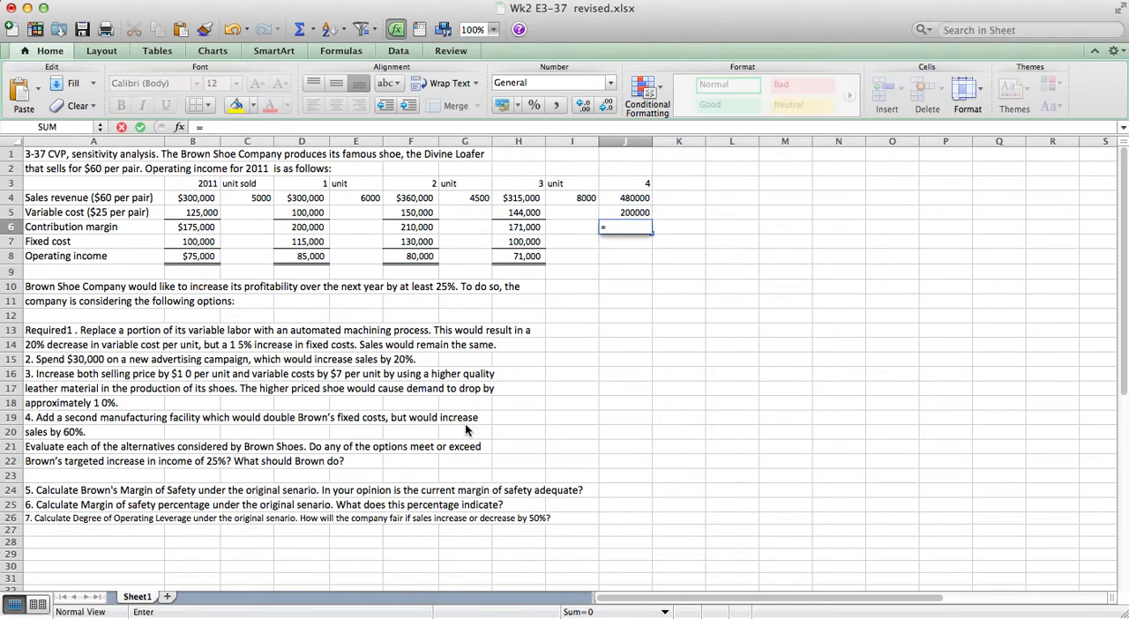
type("-")
key("Up")
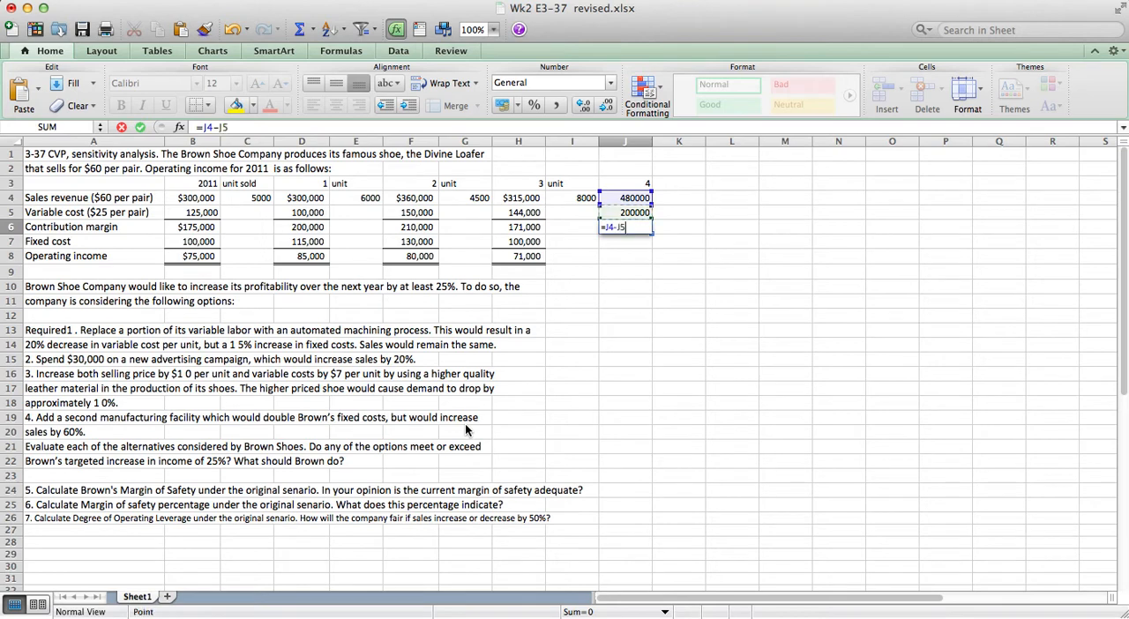
key("Return")
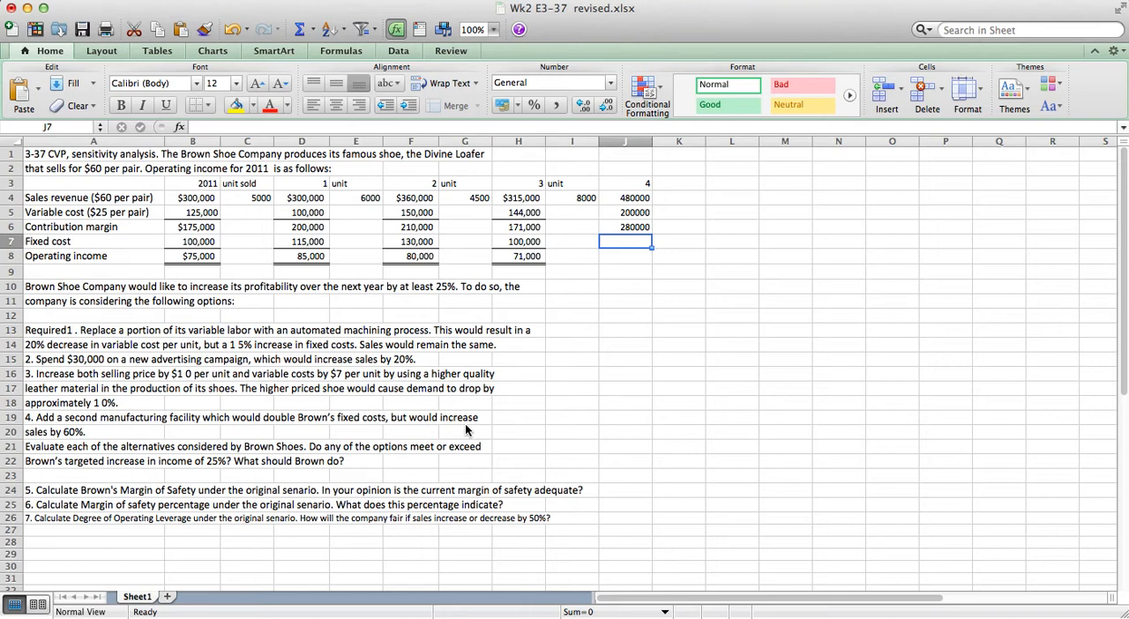
Calculate option 4's fixed cost in J7 as double the 2011 fixed cost, =B7*2.
type("=")
key("Left")
key("Left")
key("Left")
key("Left")
key("Left")
key("Left")
key("Left")
key("Left")
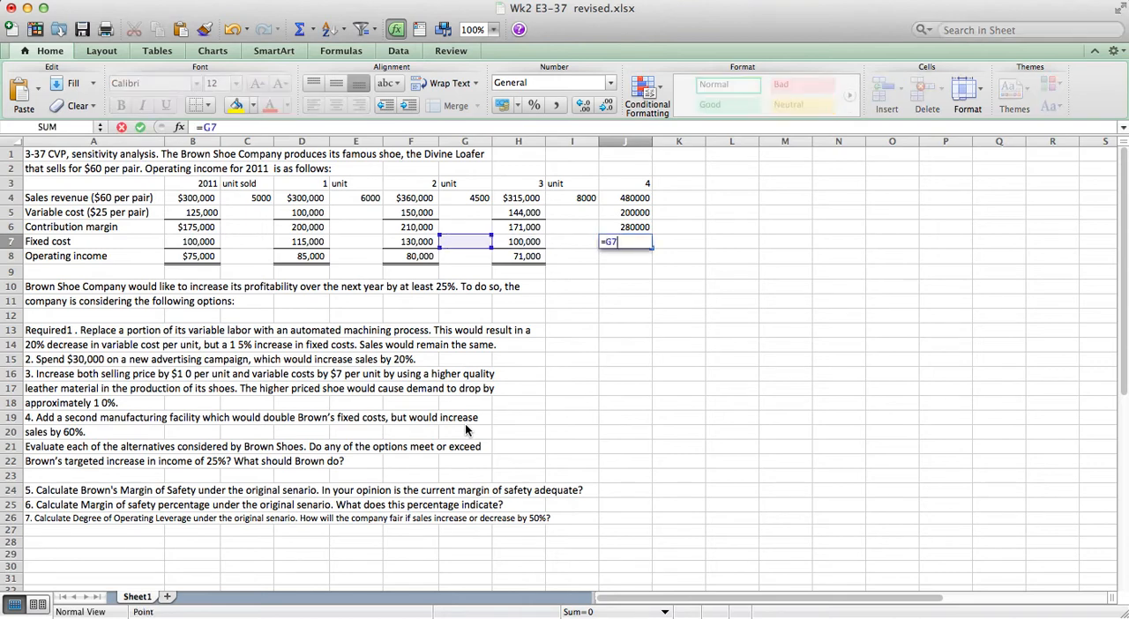
key("Left")
key("Right")
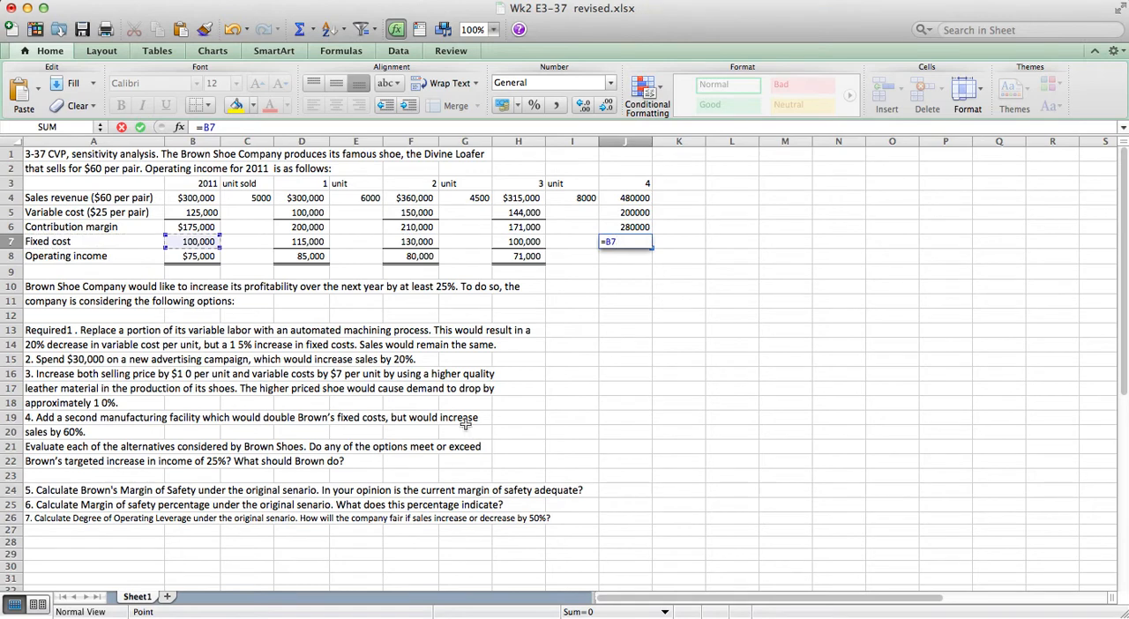
type("*2")
key("Return")
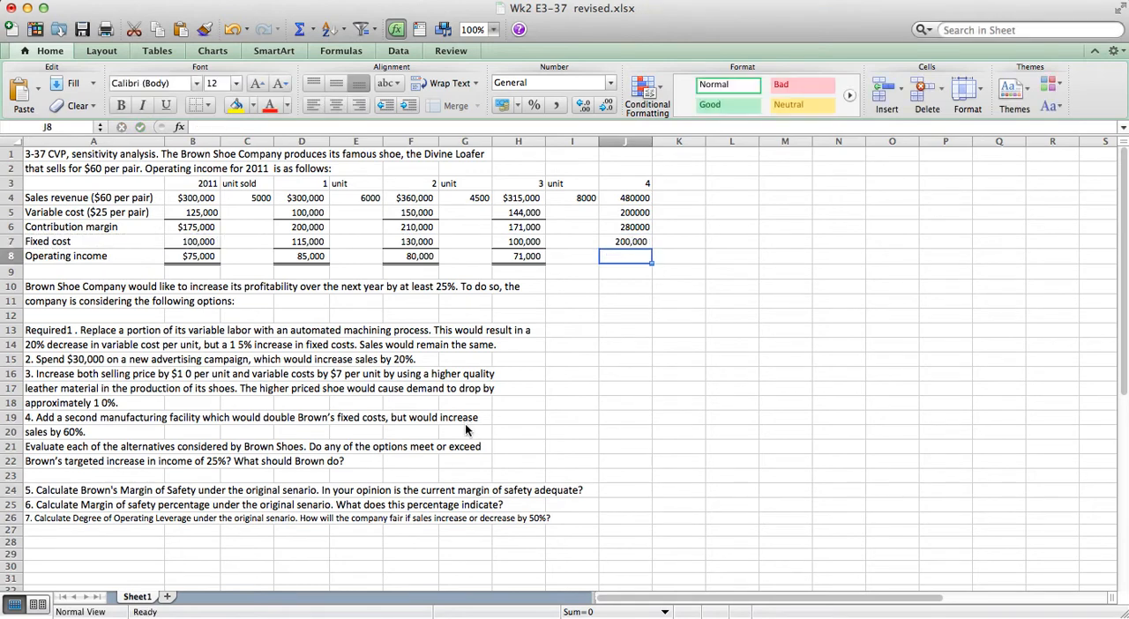
Calculate option 4's operating income in J8 as contribution margin minus fixed cost, =J6-J7.
type("=")
key("Up")
key("Up")
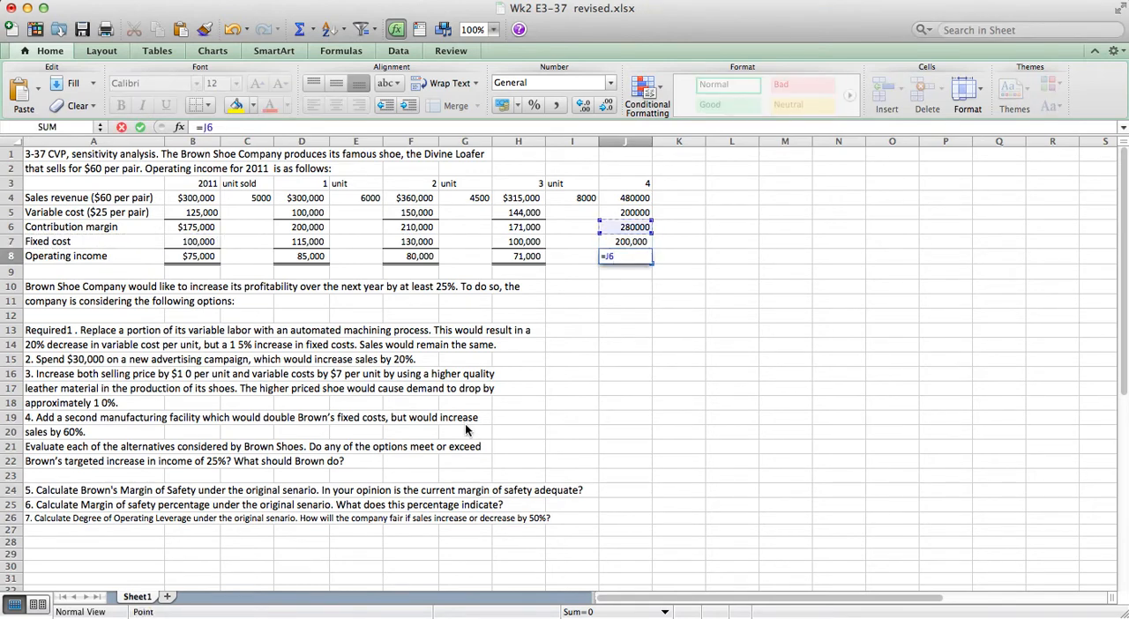
type("-")
key("Up")
key("Return")
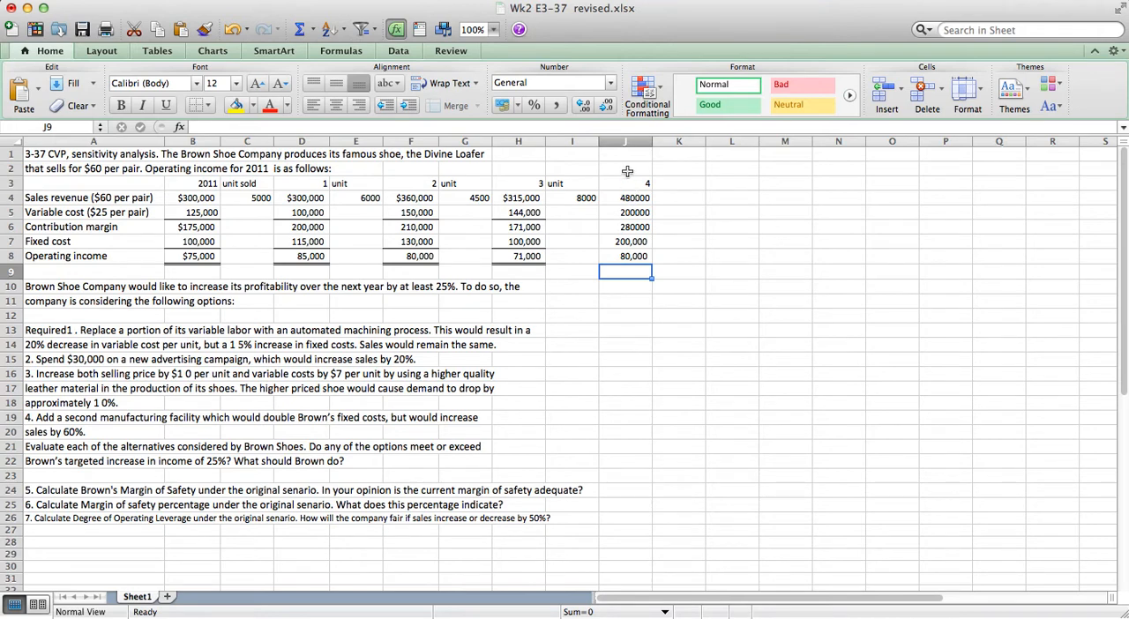
Copy option 3's figures in H4:H8 and paste only their formats onto option 4's figures in J4:J8.
left_click_drag(517, 197, 518, 252)
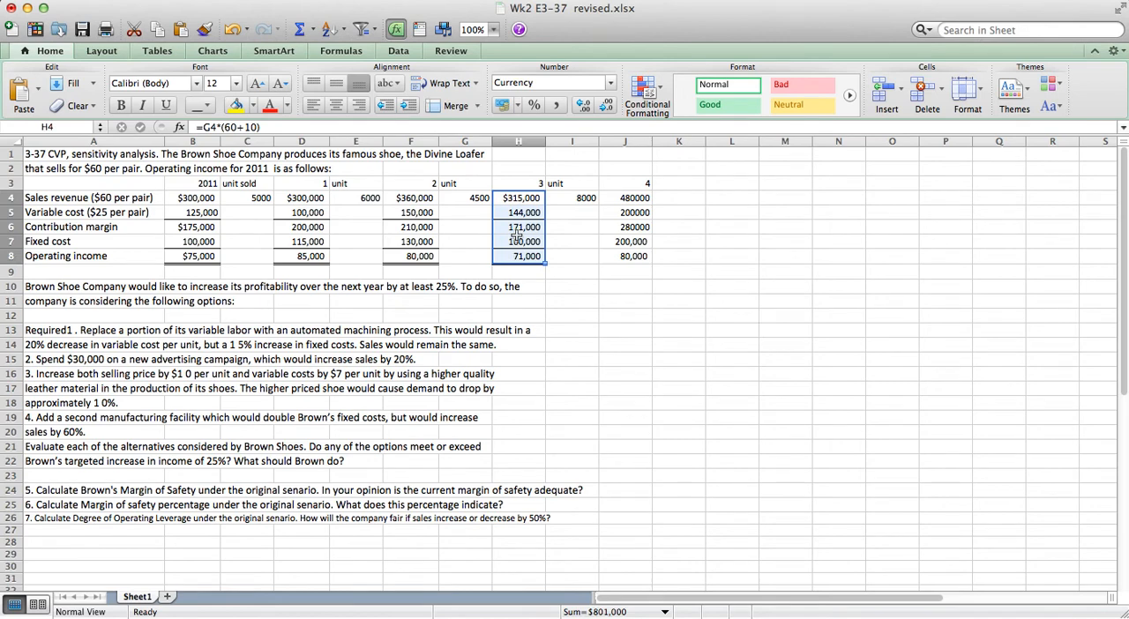
right_click(517, 234)
left_click(537, 256)
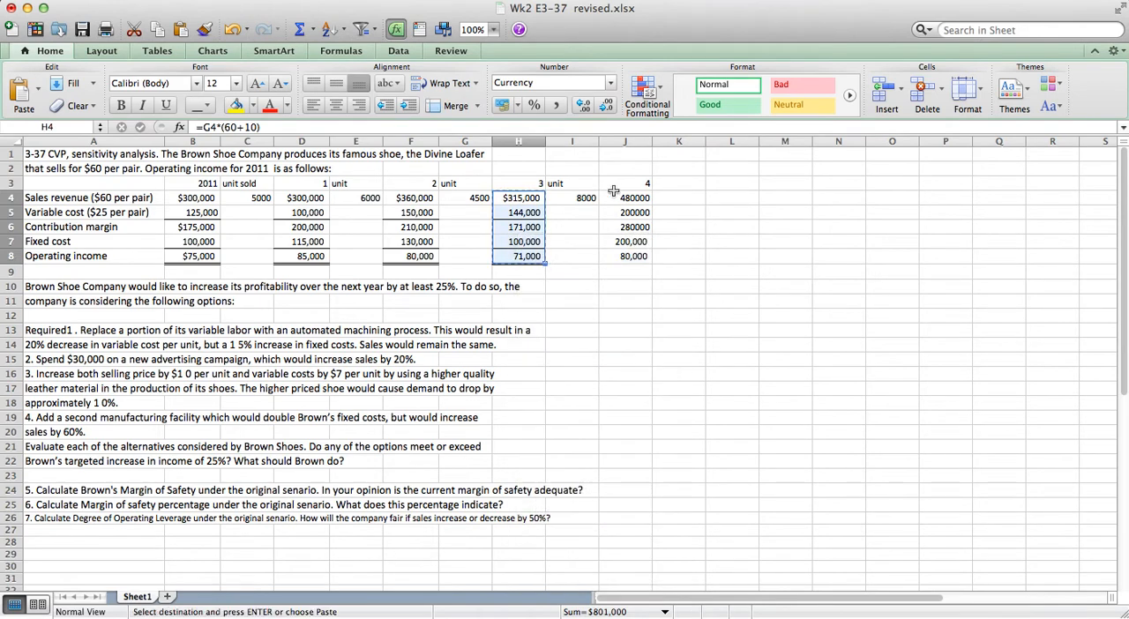
left_click(617, 197)
left_click_drag(617, 196, 624, 255)
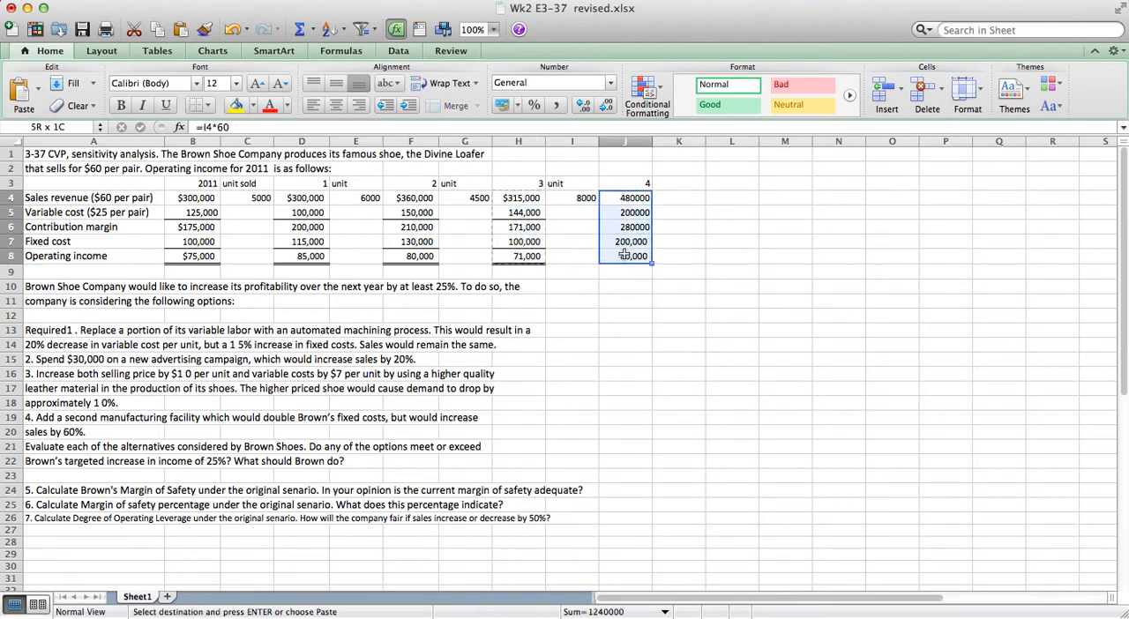
left_click(622, 241)
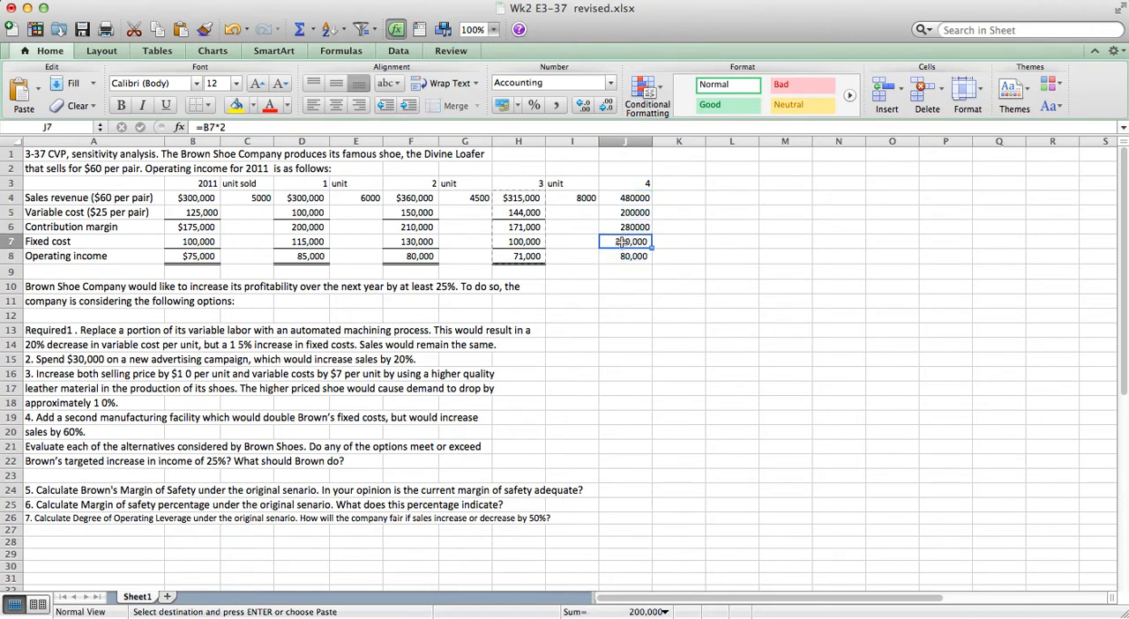
left_click_drag(622, 197, 623, 255)
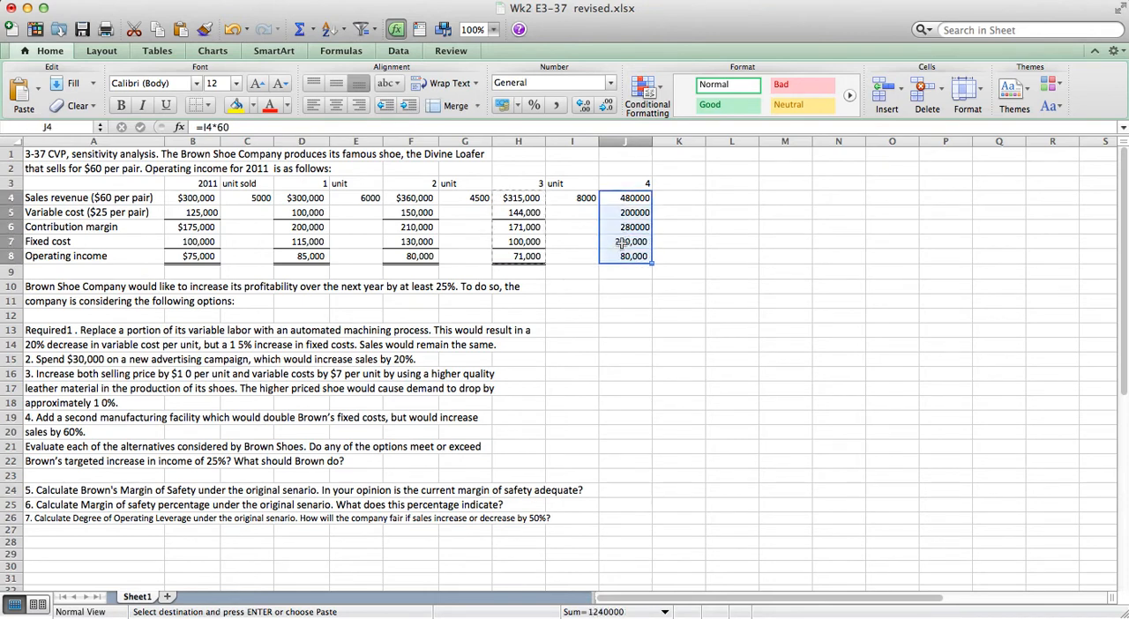
right_click(622, 229)
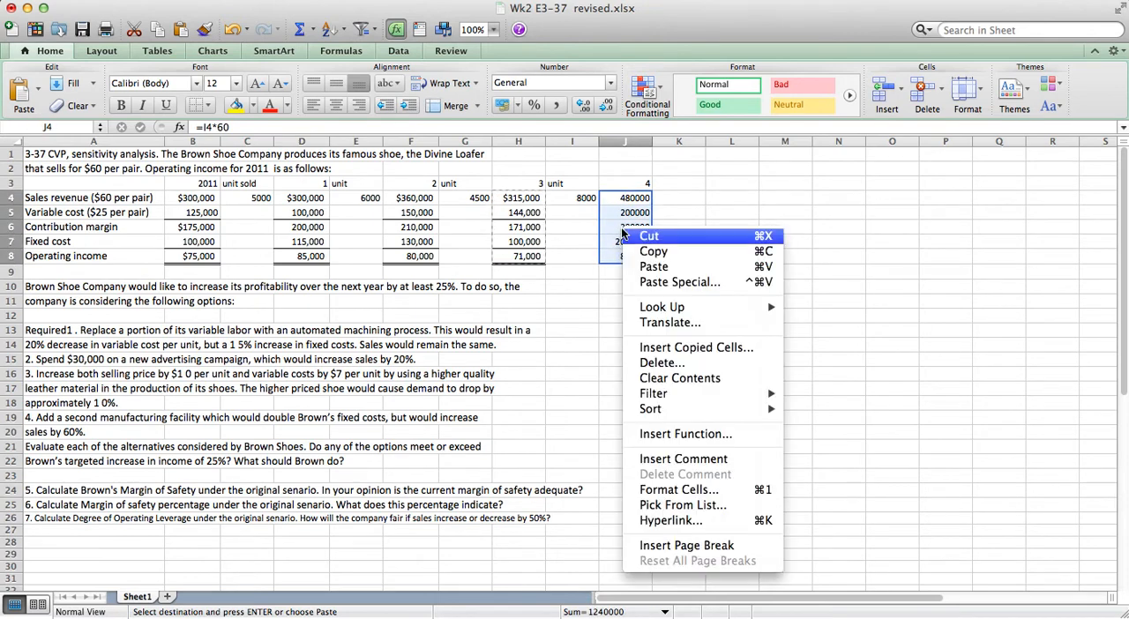
left_click(647, 282)
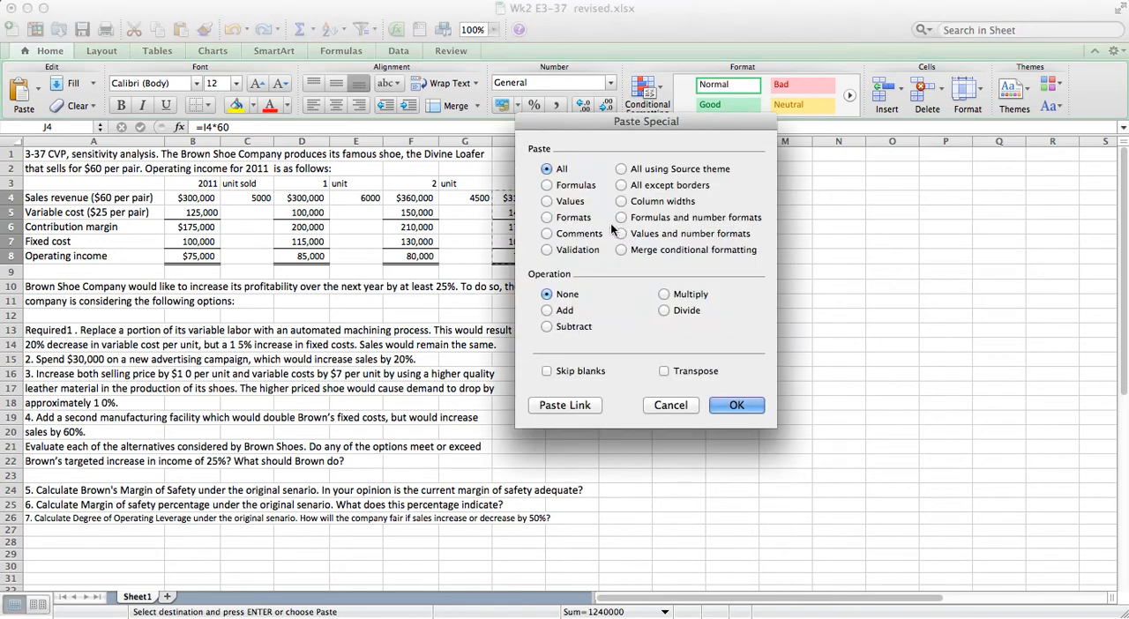
left_click(547, 218)
left_click(736, 405)
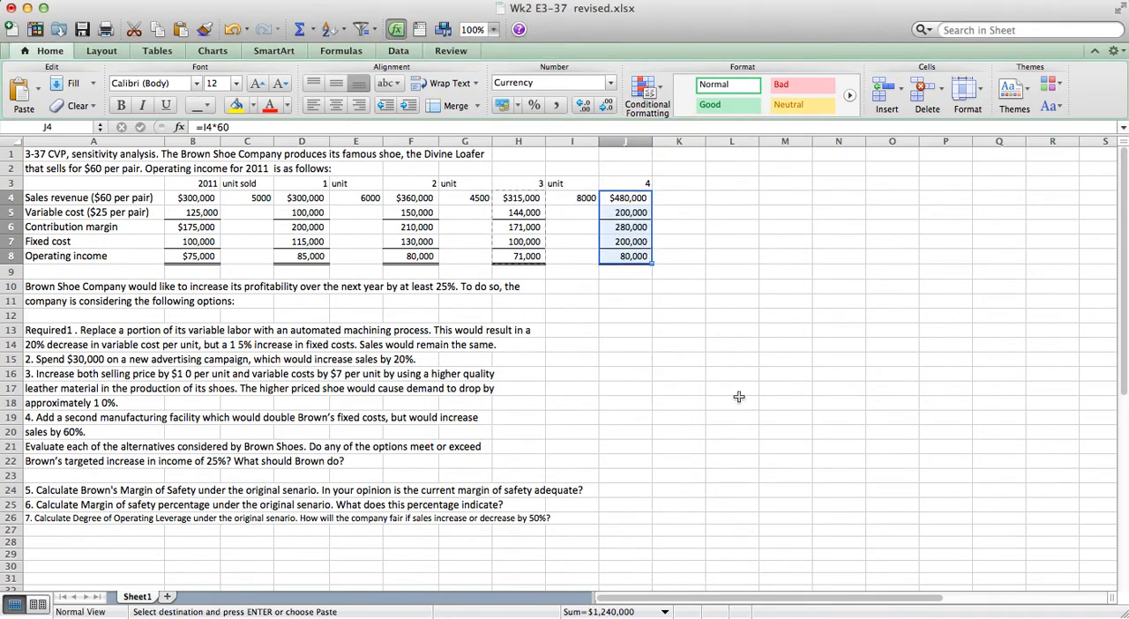
left_click(738, 397)
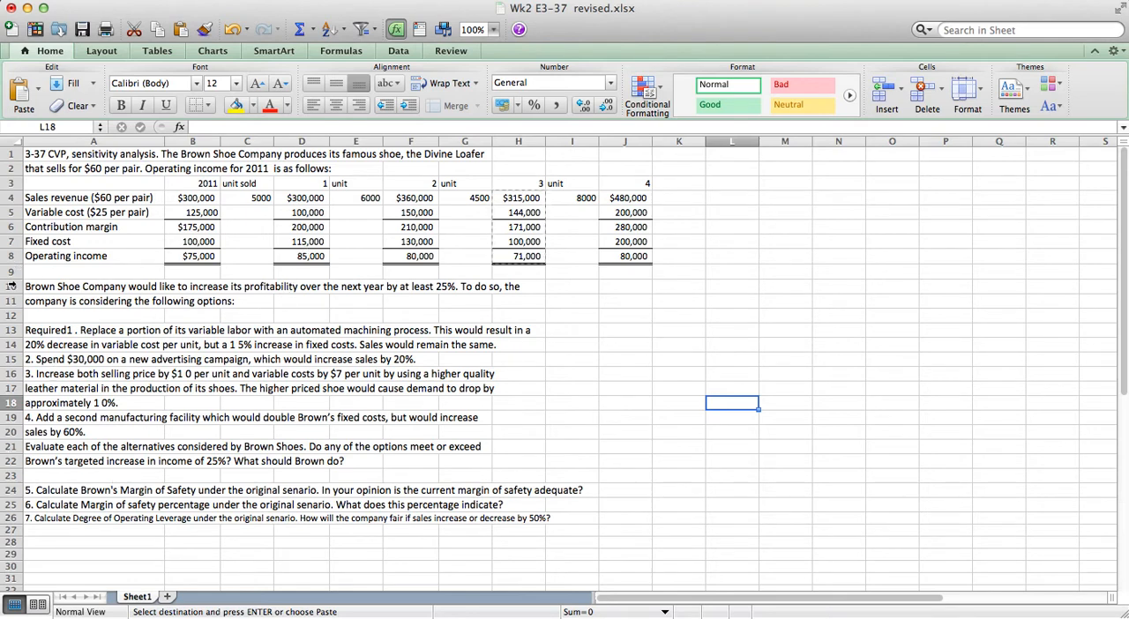
Insert three blank rows at row 10, above the paragraph about increasing profitability by 25%.
left_click_drag(12, 286, 13, 314)
right_click(78, 287)
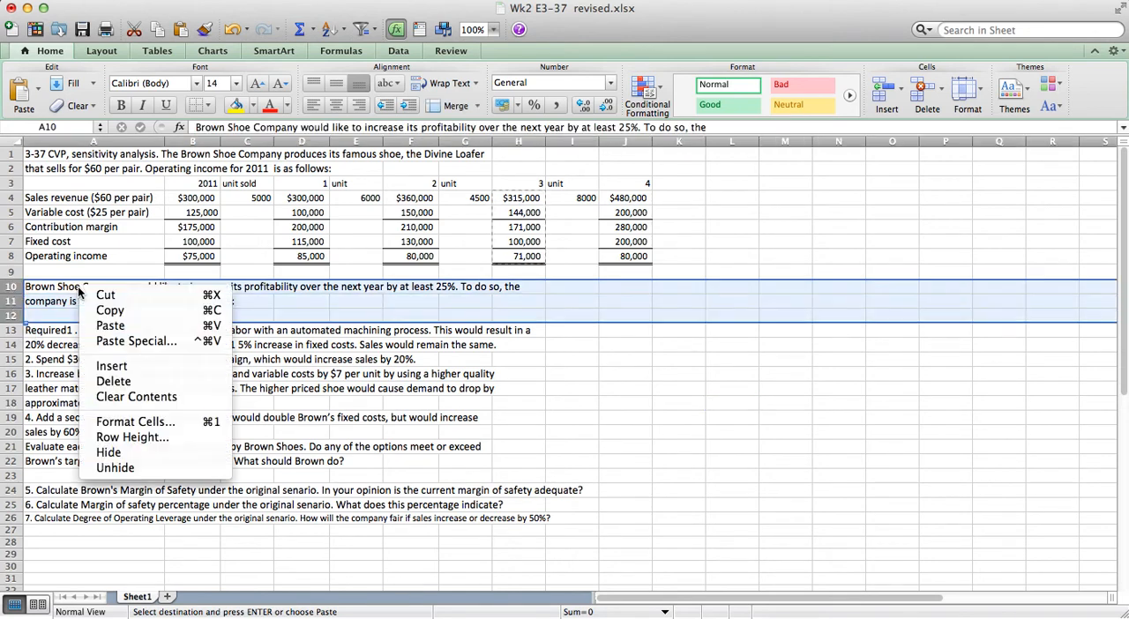
left_click(110, 366)
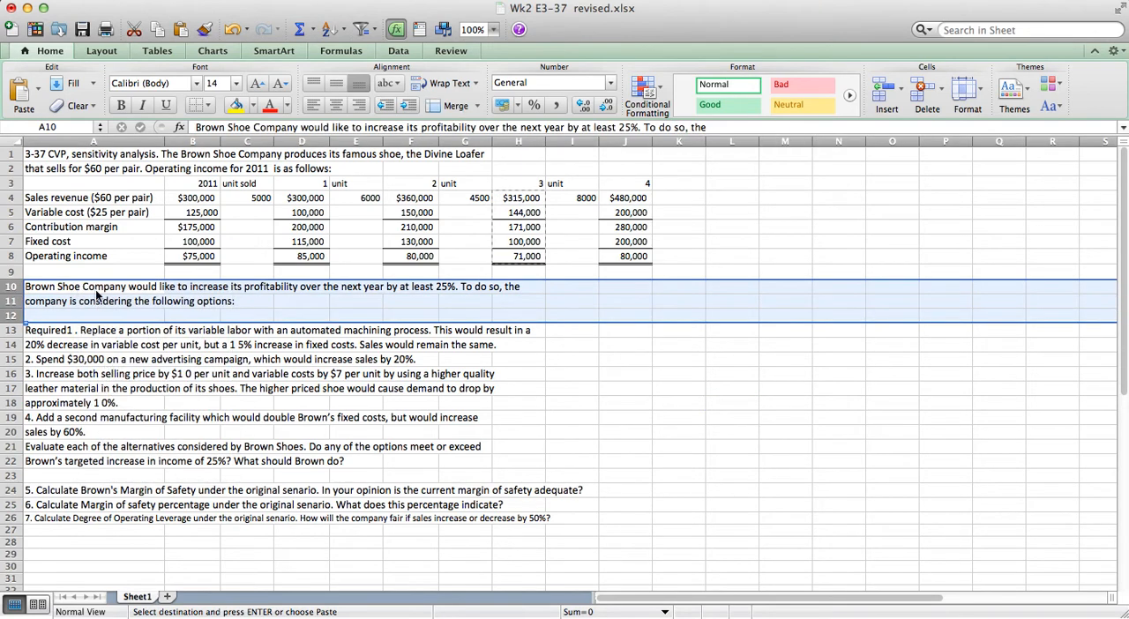
Enter the row label "Increase in Operating Income" in A10 and select D10 in option 1's column.
left_click(74, 283)
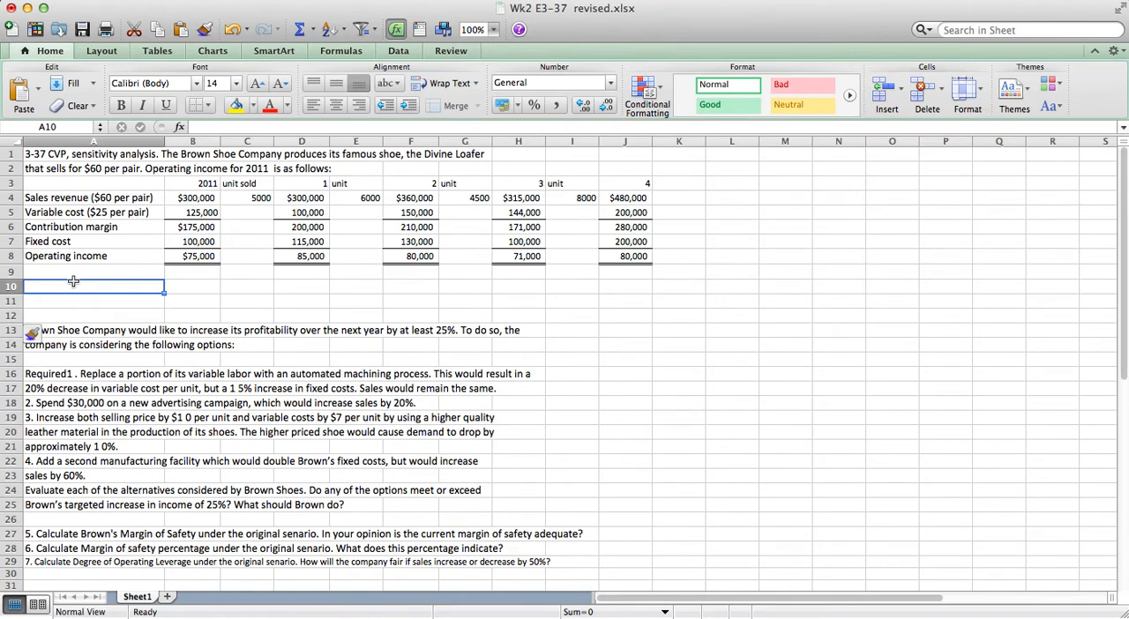
type("Incr")
type("ease")
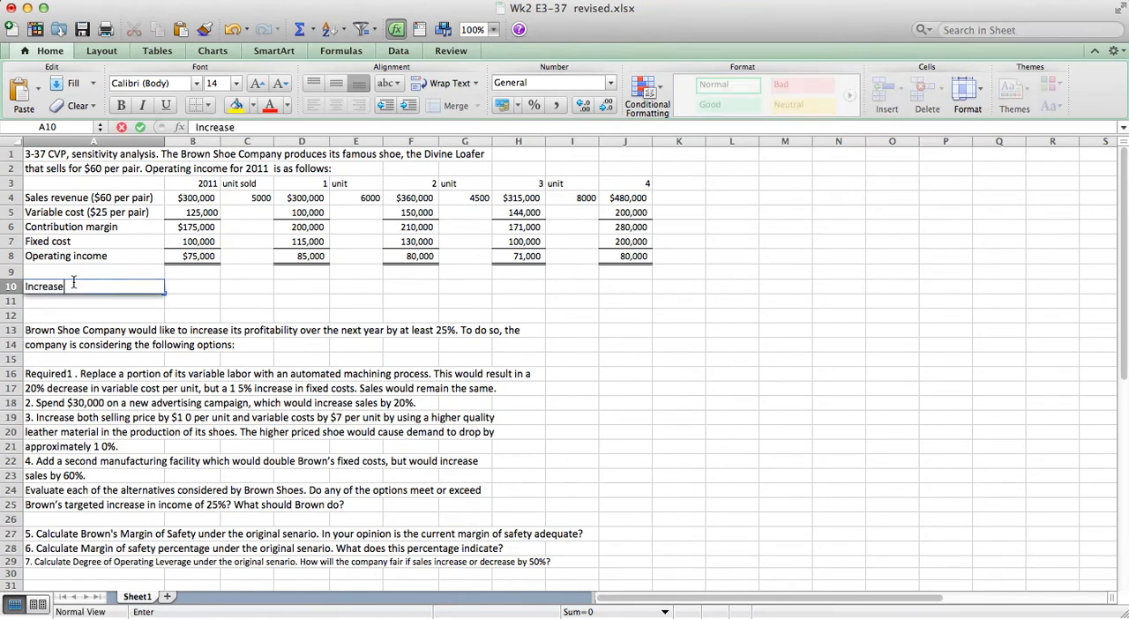
type(" in Operating Income")
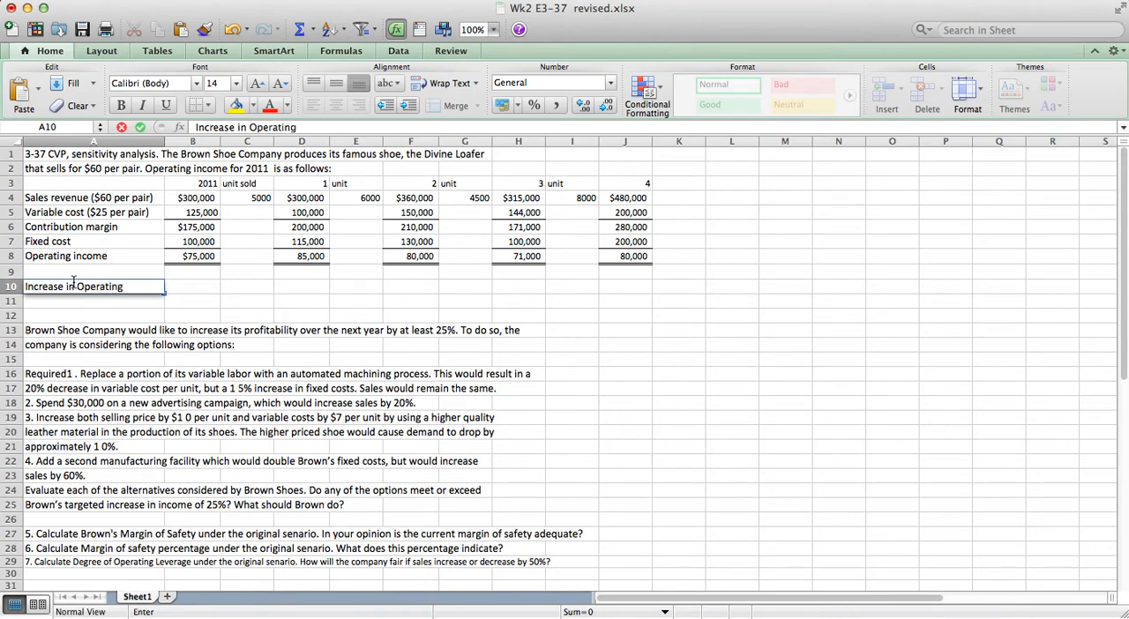
key("Return")
key("Up")
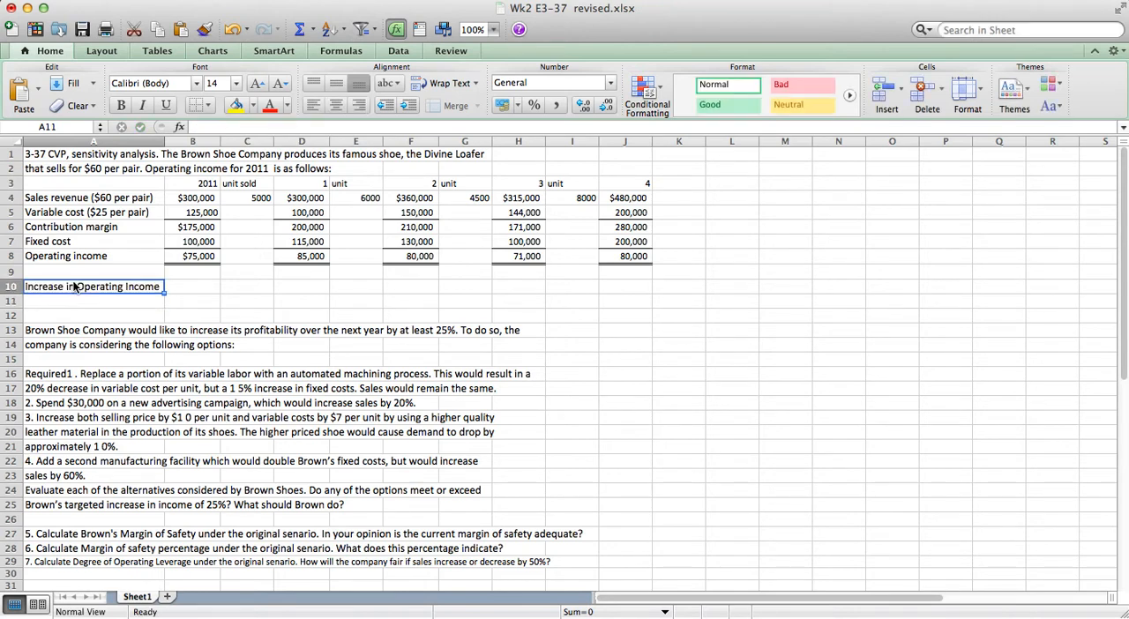
key("Right")
key("Right")
key("Right")
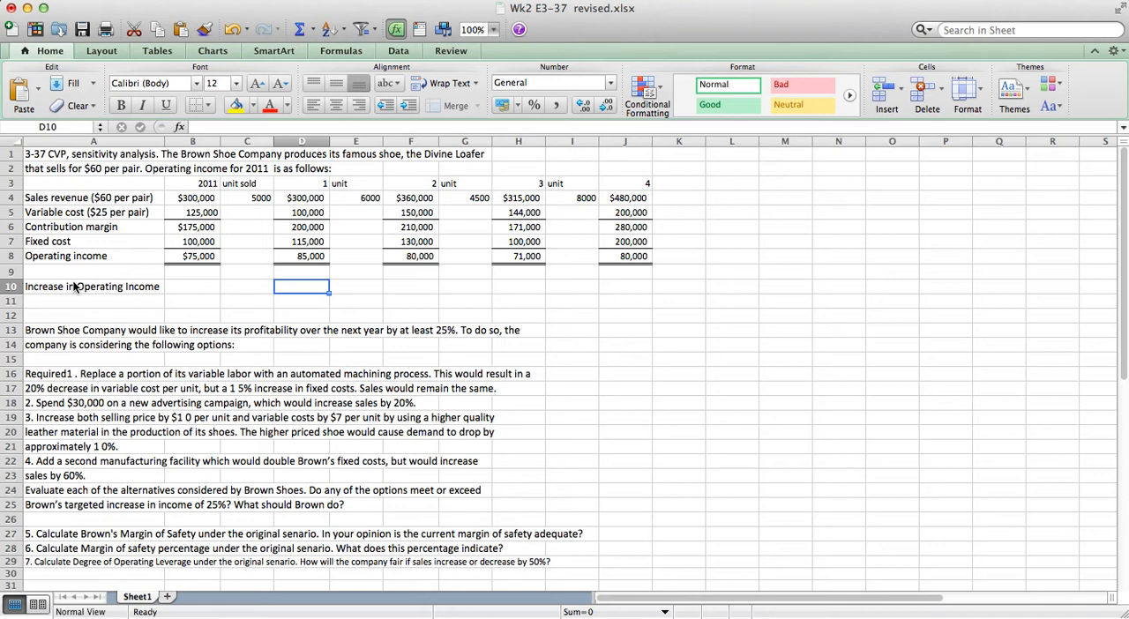
Calculate option 1's relative increase in operating income over 2011 in D10 with =(D8-$B$8)/$B$8.
type("=(")
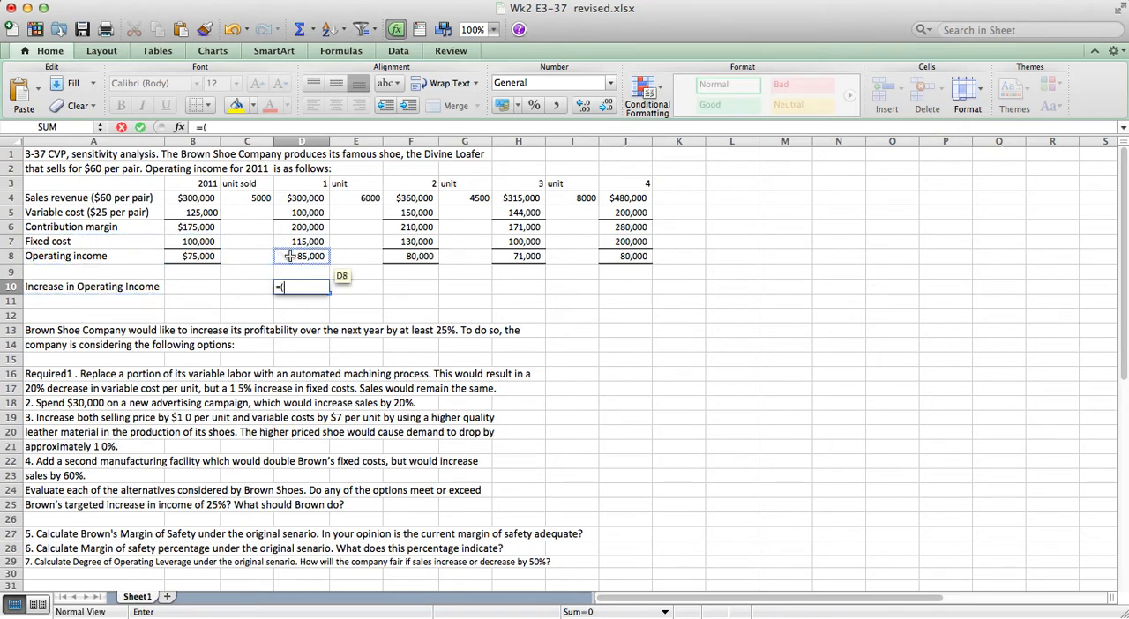
left_click(291, 259)
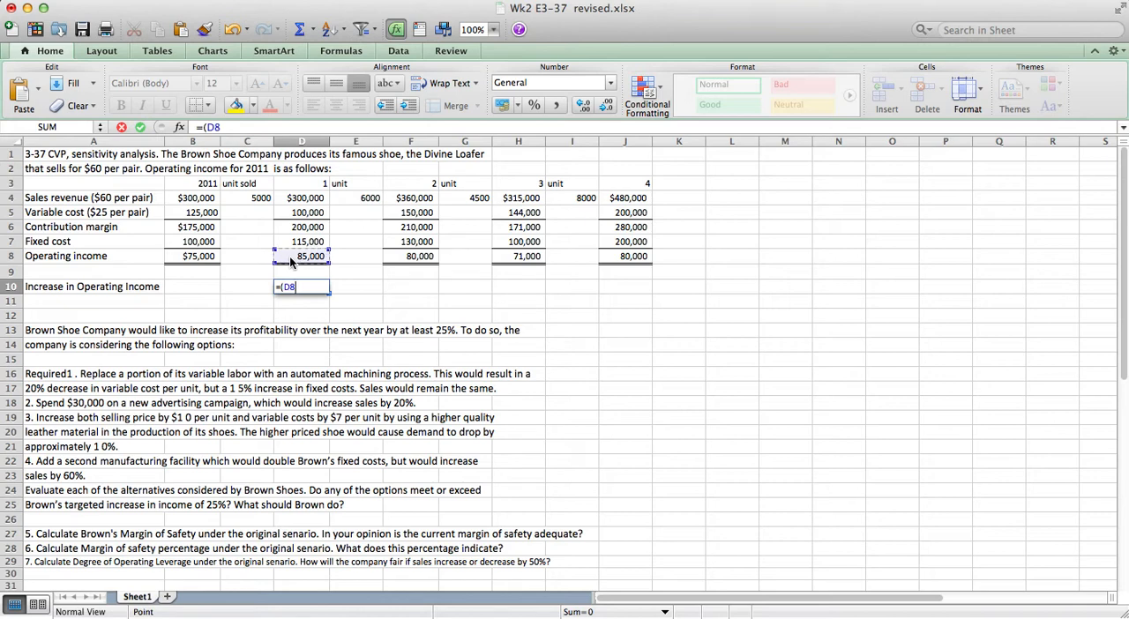
type("0")
key("BackSpace")
type("-")
left_click(205, 256)
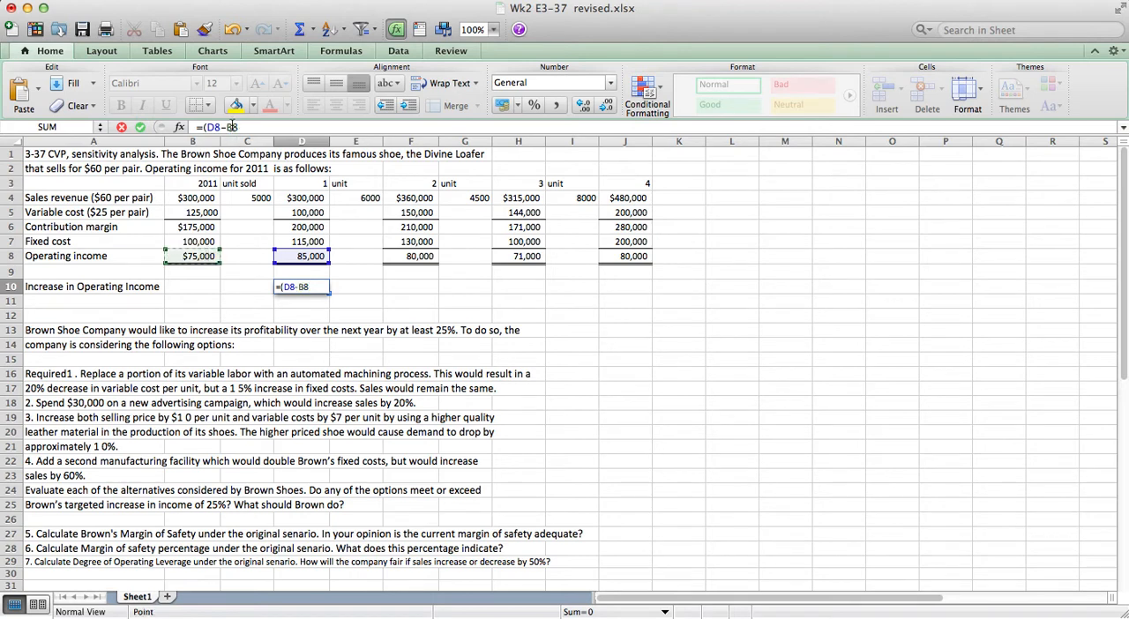
left_click(230, 127)
type("$")
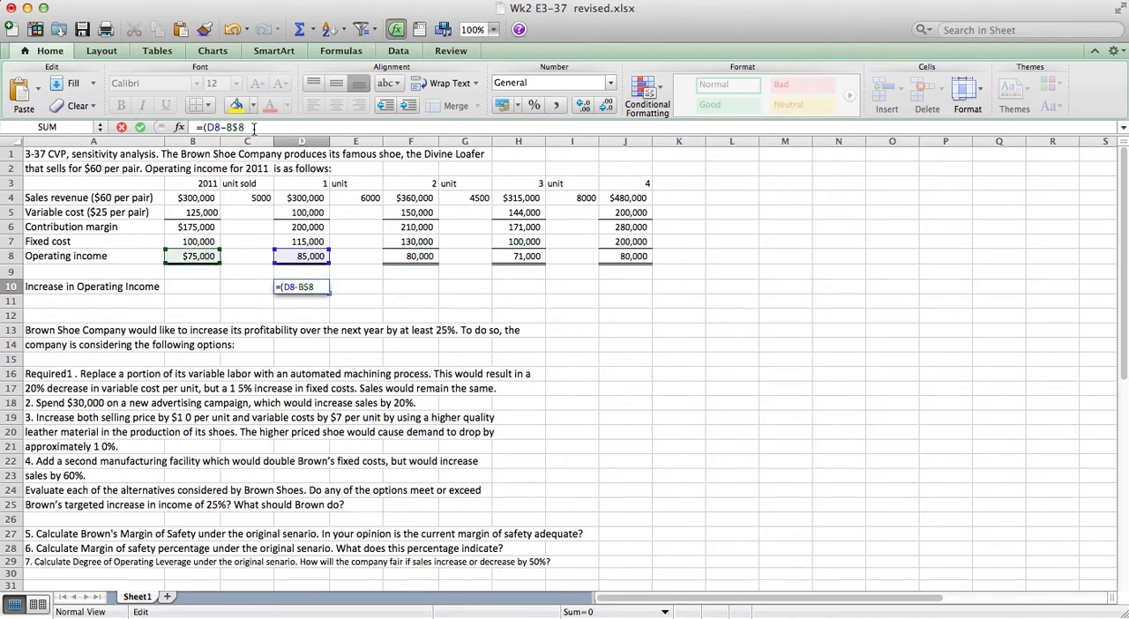
key("Left")
key("Left")
type("$8)/")
left_click(201, 253)
left_click(262, 127)
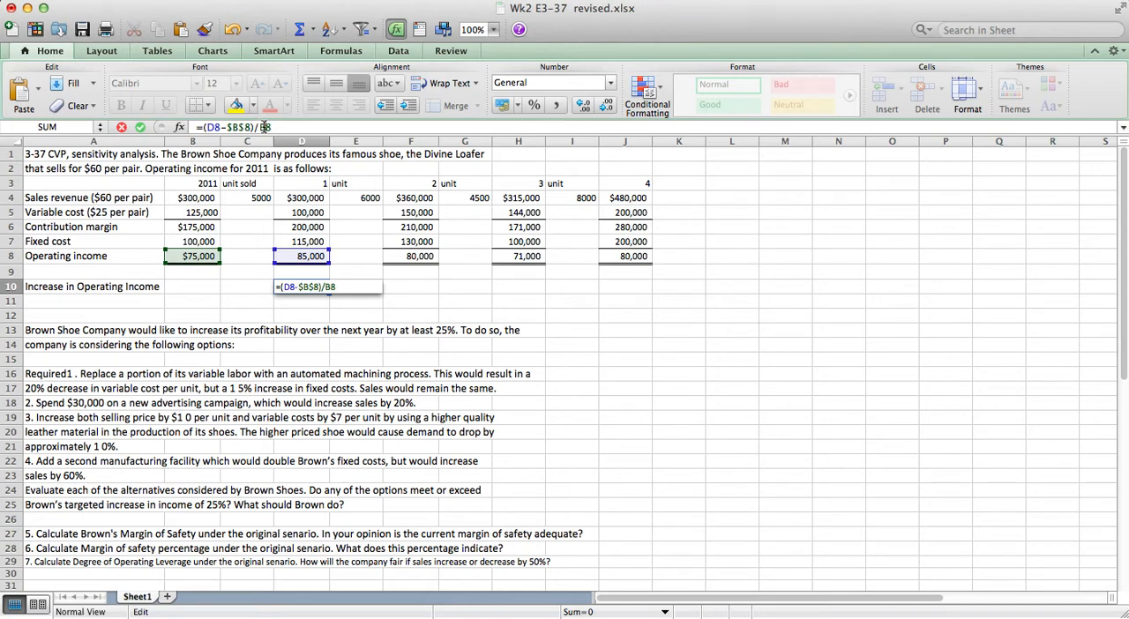
key("super+t")
key("Return")
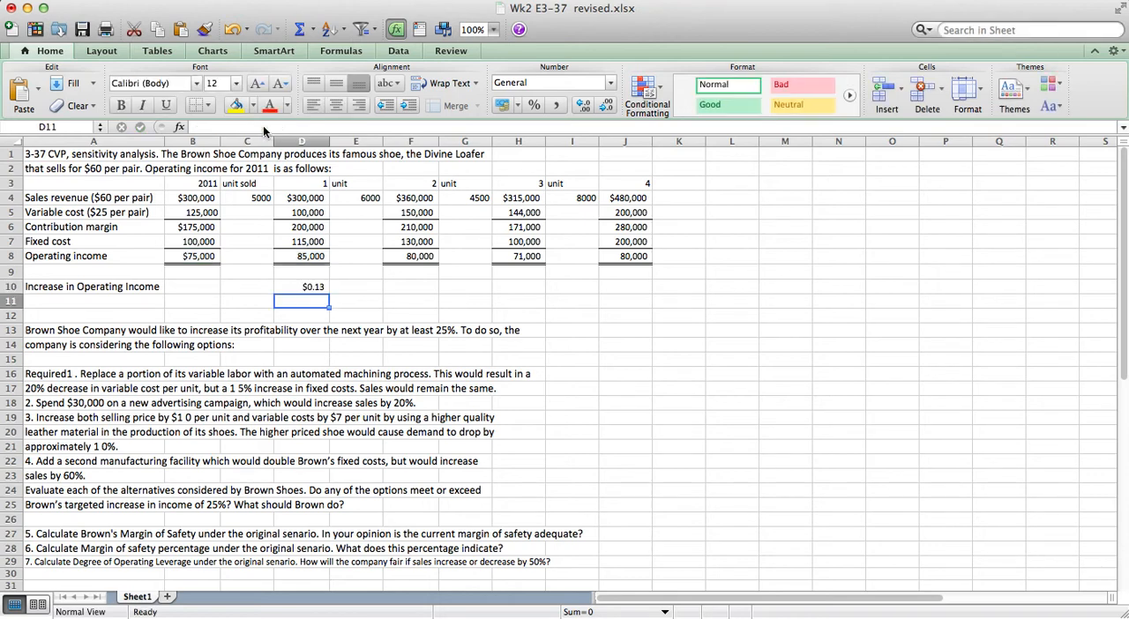
Format option 1's increase in D10 as a percentage with two decimal places.
left_click(533, 105)
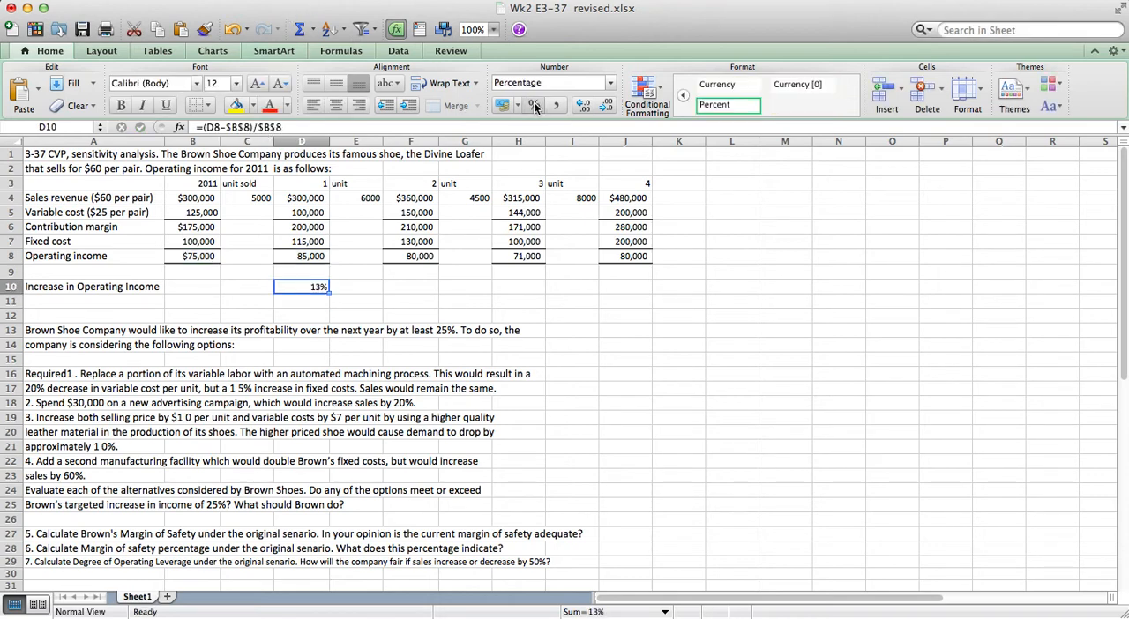
left_click(585, 106)
left_click(584, 106)
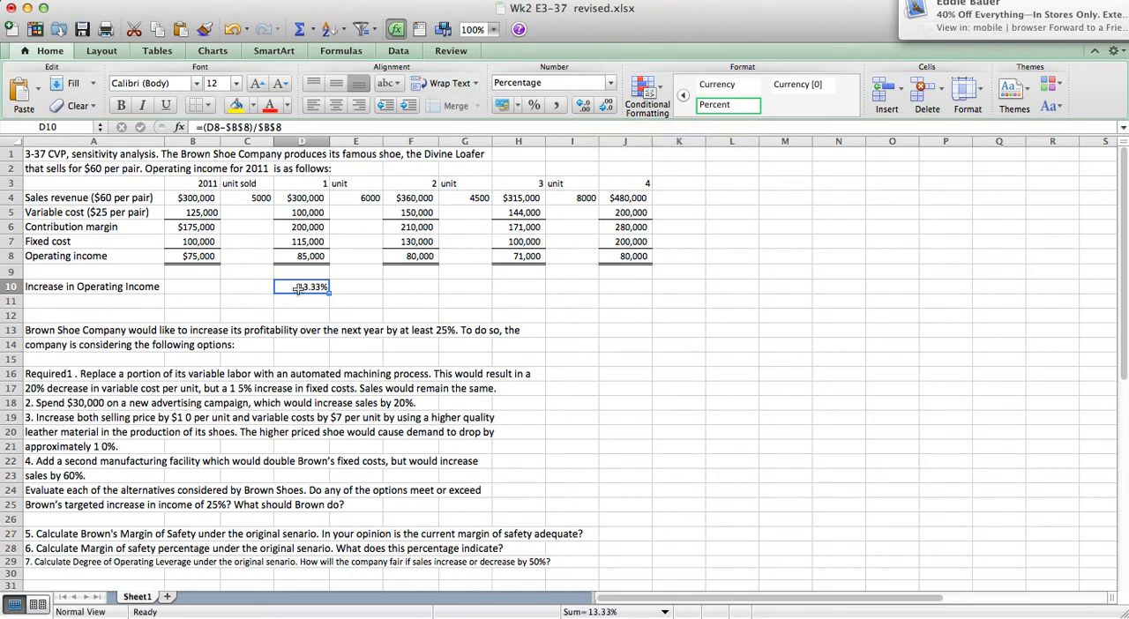
key("Return")
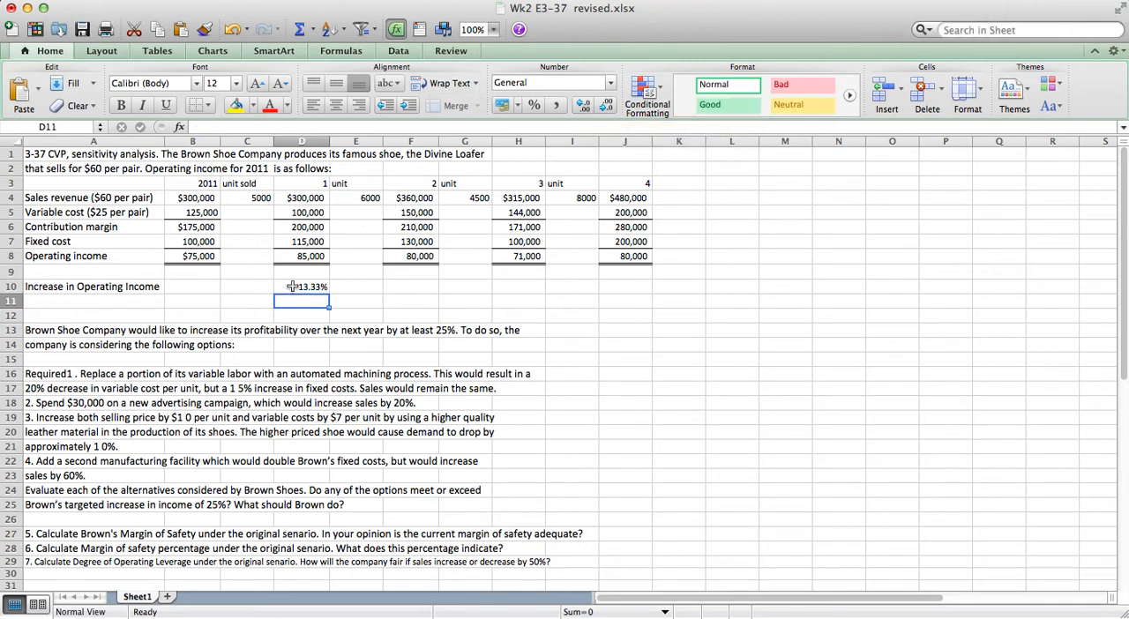
Copy option 1's increase formula from D10 into F10, H10 and J10 for options 2, 3 and 4.
left_click(293, 286)
right_click(293, 286)
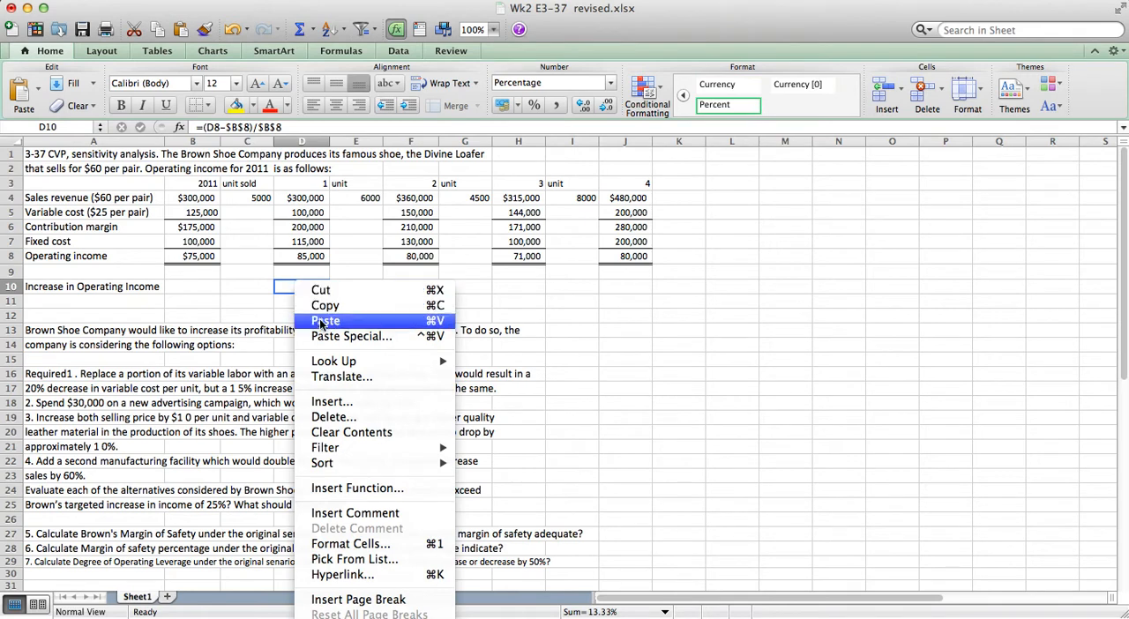
left_click(324, 305)
left_click(407, 287)
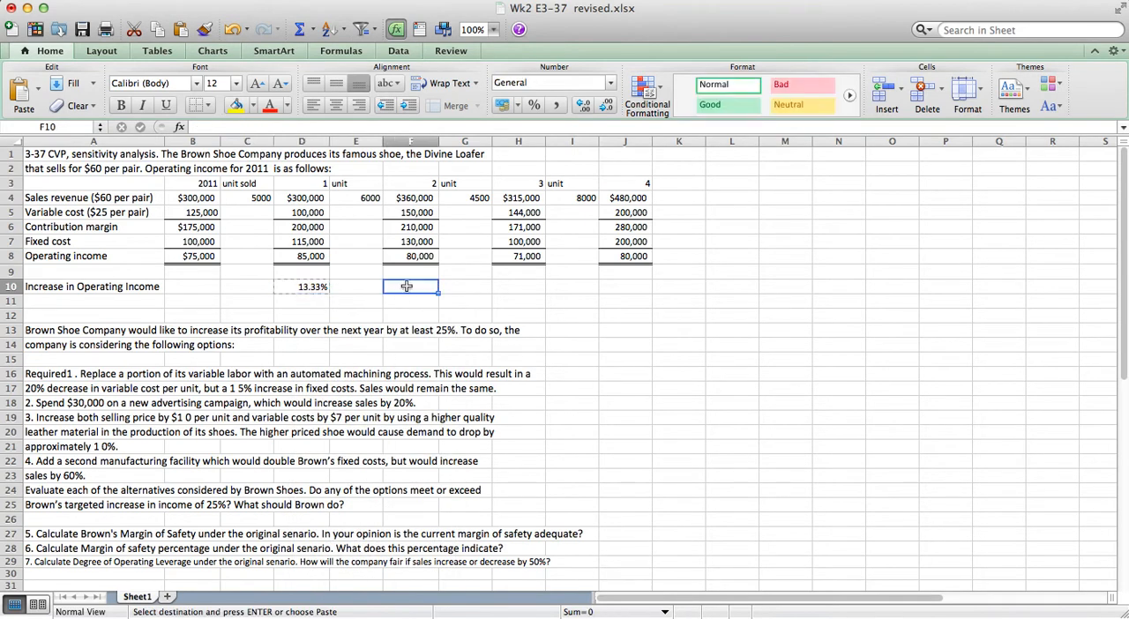
right_click(514, 287)
left_click(397, 286)
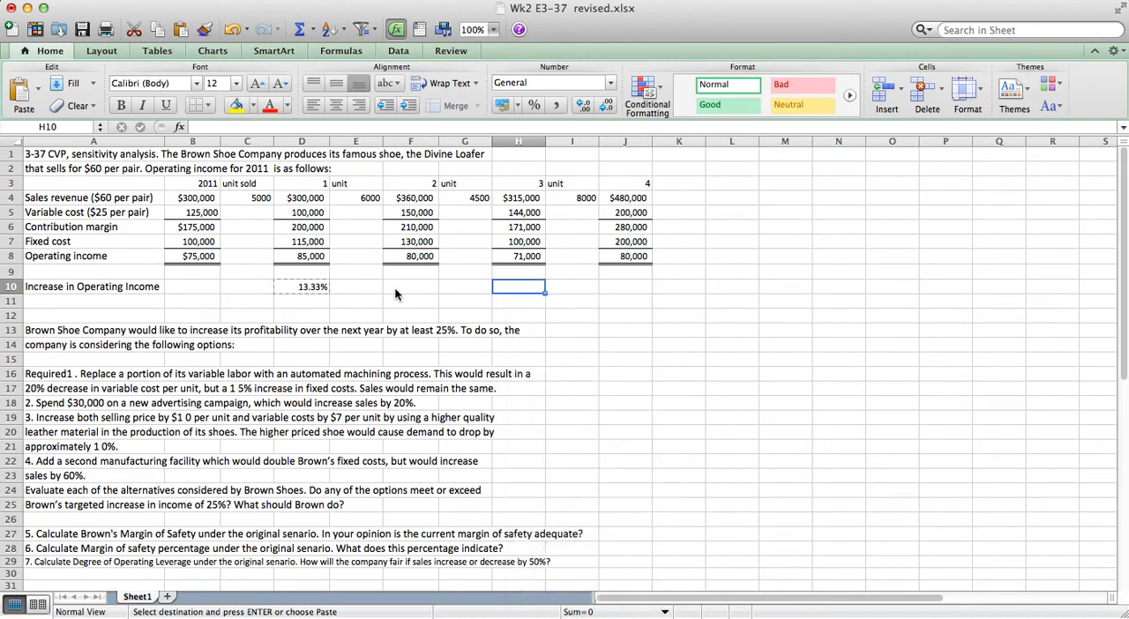
left_click(394, 288)
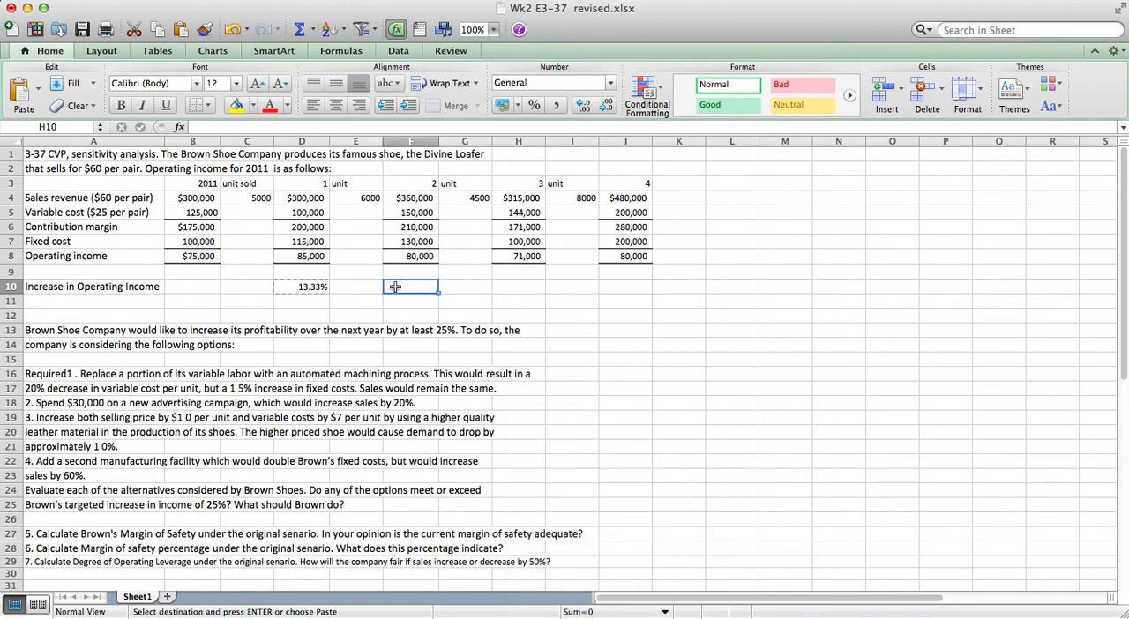
left_click(512, 287, "super")
left_click(625, 288, "super")
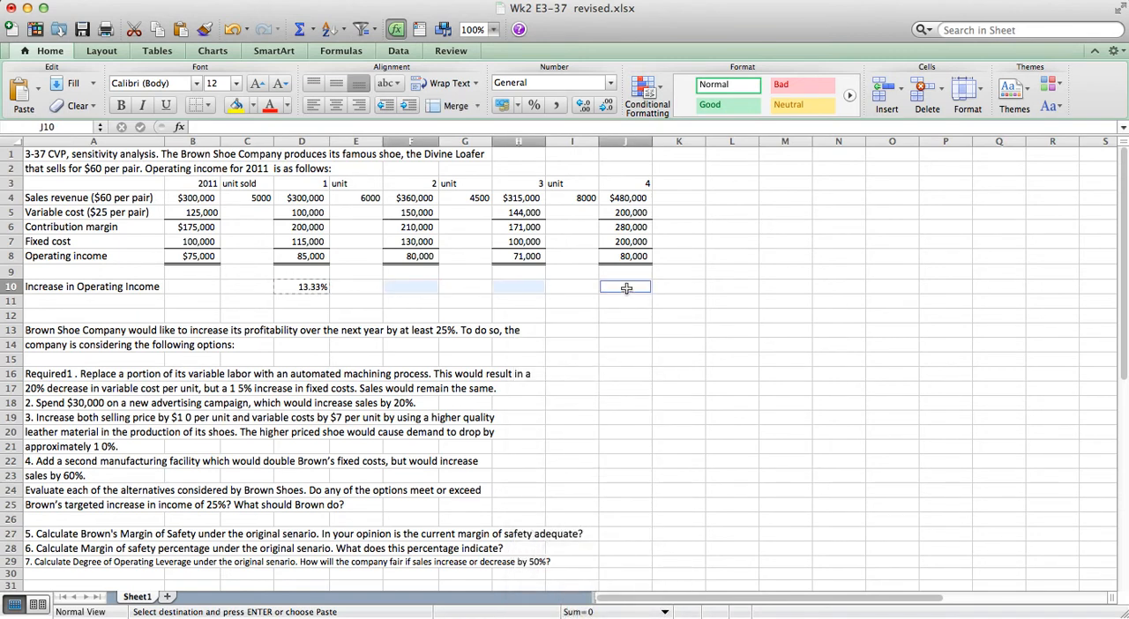
key("super+v")
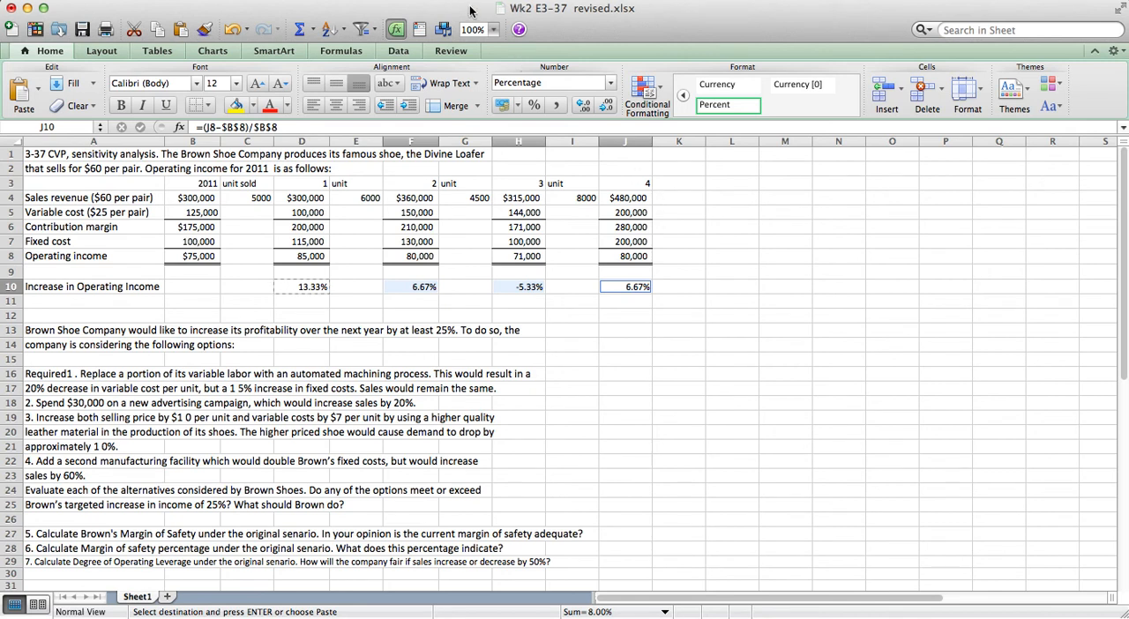
mouse_move(470, 10)
left_mouse_down()
mouse_move(541, 191)
mouse_move(485, 84)
mouse_move(481, 10)
left_mouse_up()
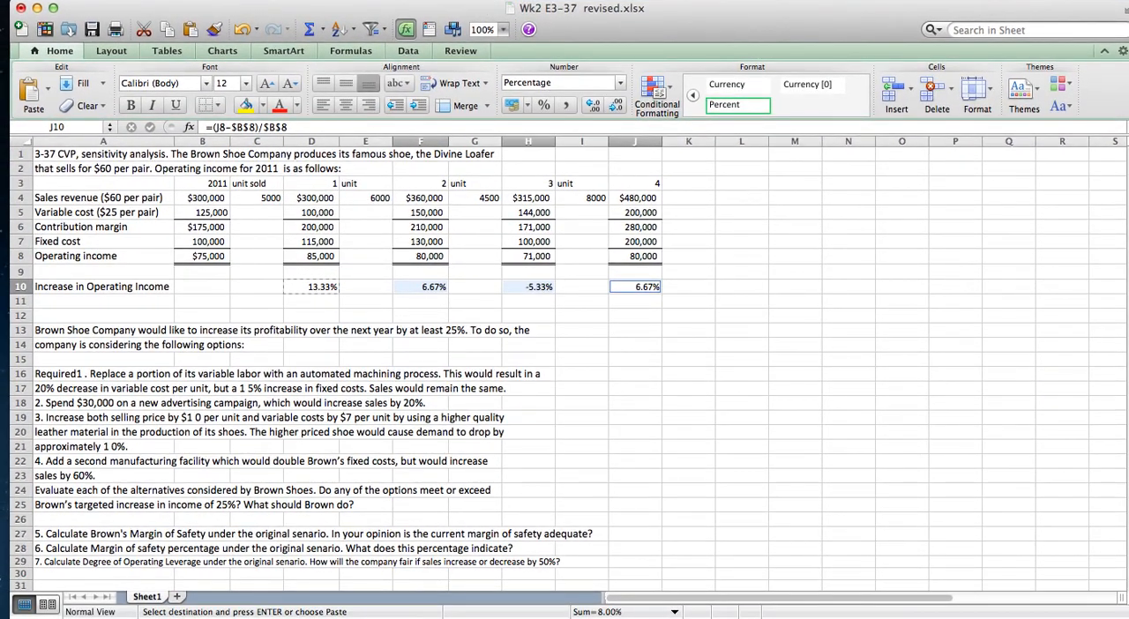